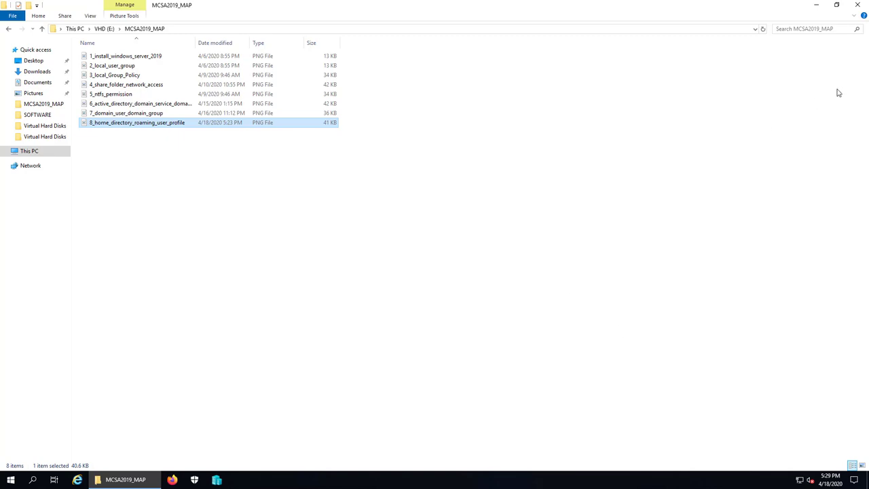
Close the MCSA2019_MAP Explorer window and bring up Hyper-V Manager from the taskbar.
left_click(857, 5)
left_click(195, 349)
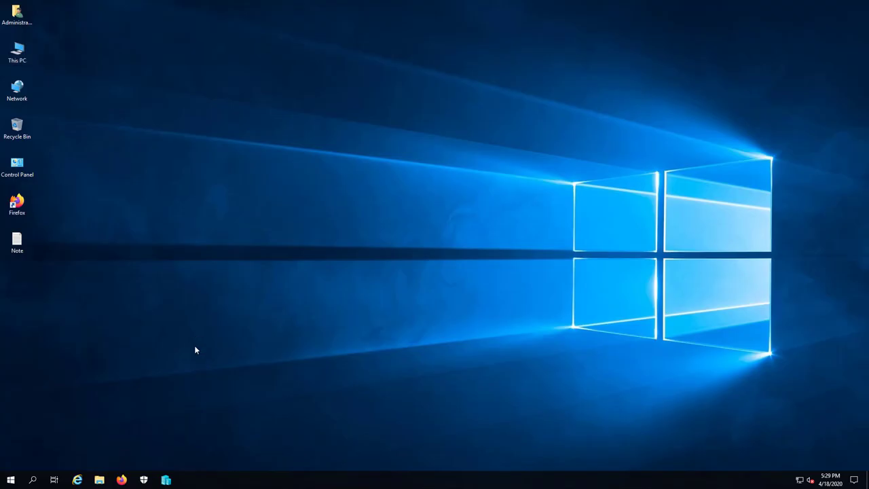
left_click(167, 479)
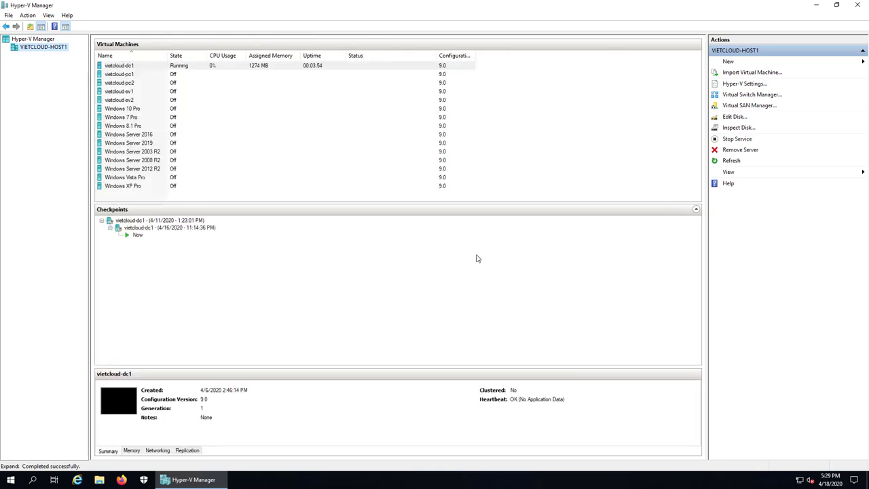
Shut down the vietcloud-dc1 virtual machine.
left_click(118, 66)
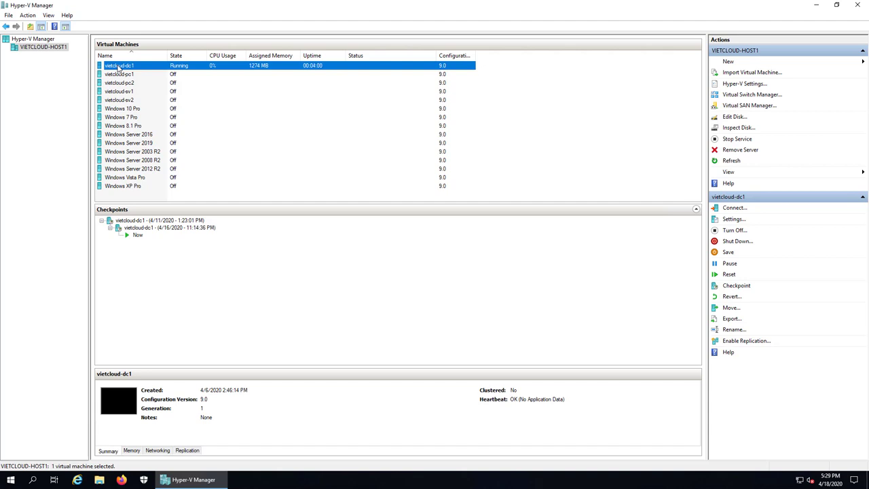
right_click(119, 66)
left_click(173, 106)
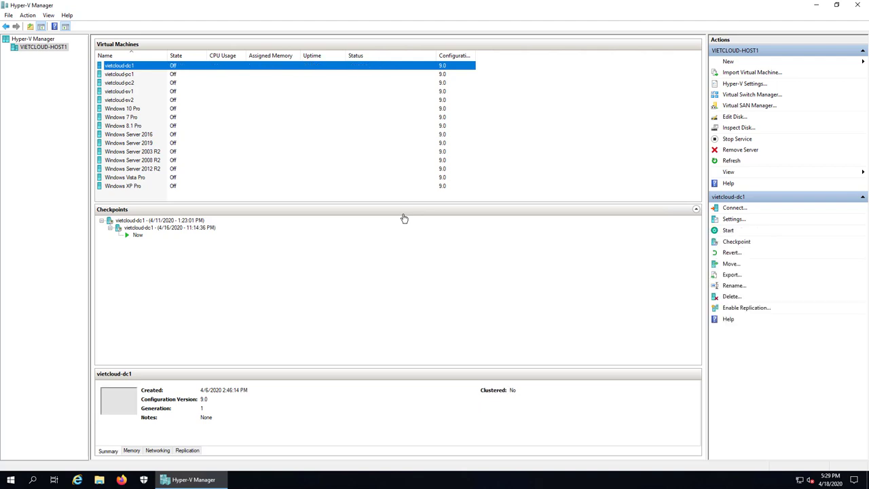
Revert vietcloud-dc1 to its previous checkpoint.
left_click(114, 74)
left_click(116, 67)
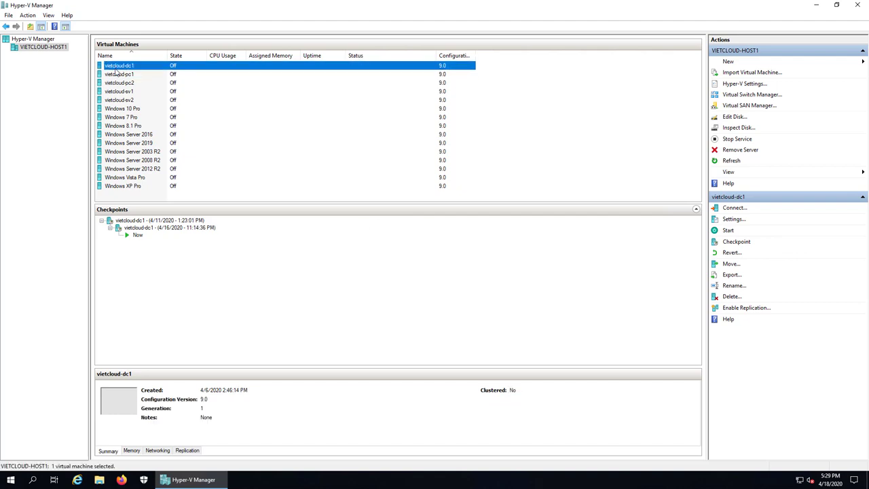
right_click(116, 70)
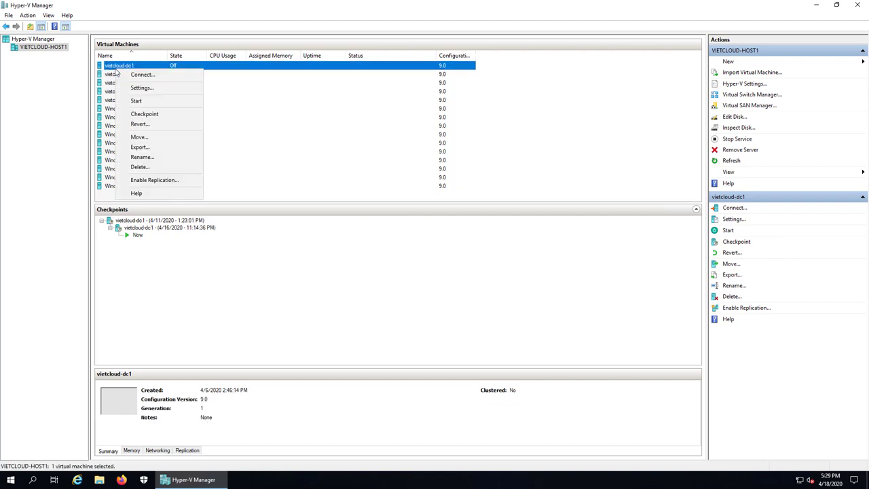
left_click(152, 124)
left_click(448, 245)
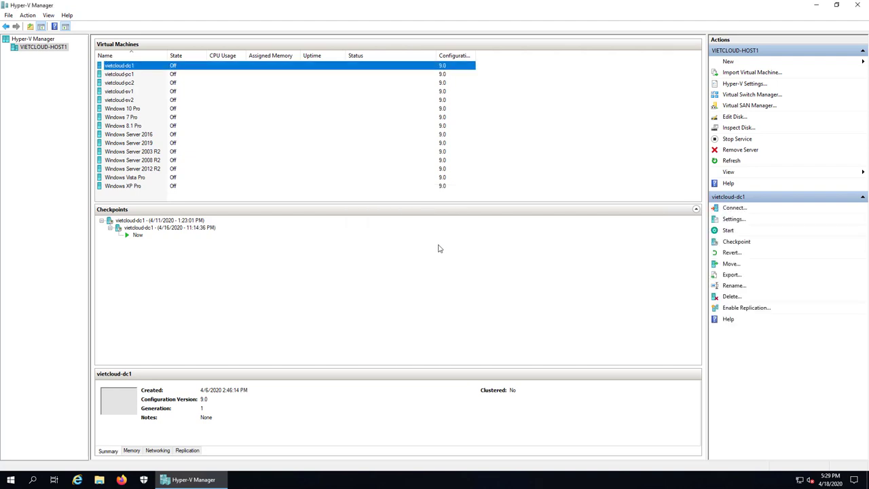
Revert vietcloud-pc1 and vietcloud-pc2 to their previous checkpoints, then reopen dc1's actions menu.
right_click(125, 76)
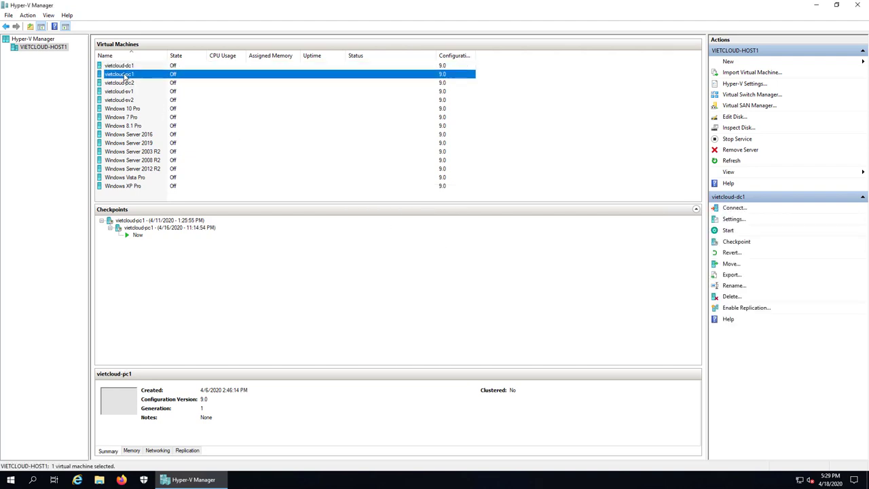
left_click(149, 128)
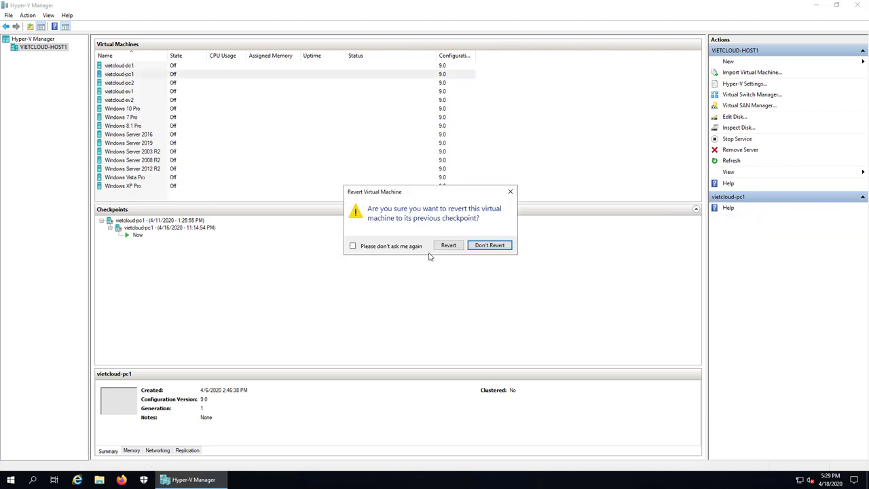
left_click(442, 247)
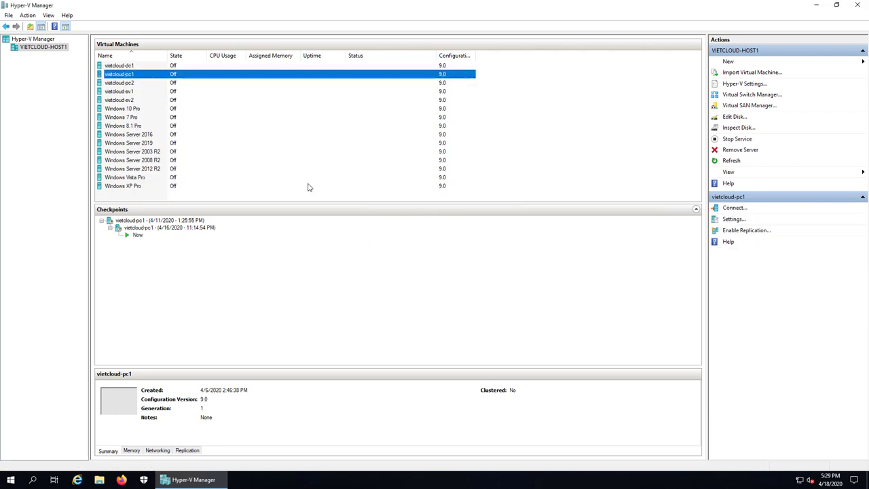
left_click(125, 82)
right_click(126, 87)
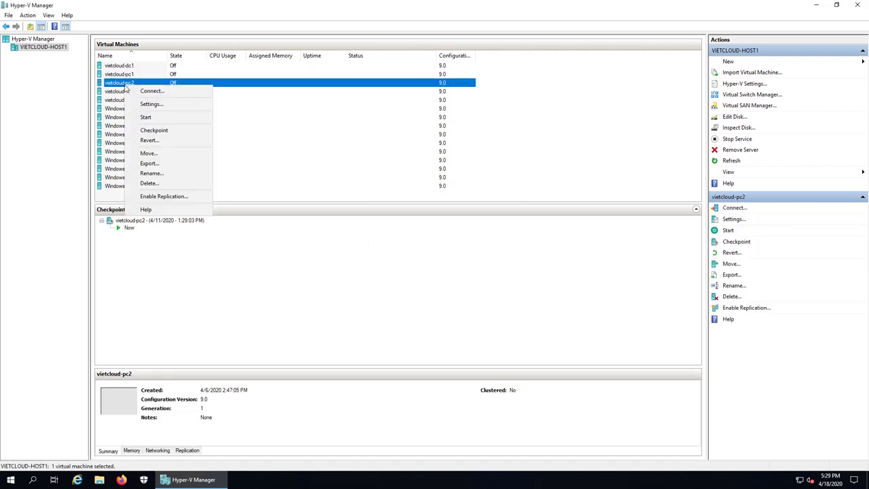
left_click(170, 142)
left_click(450, 246)
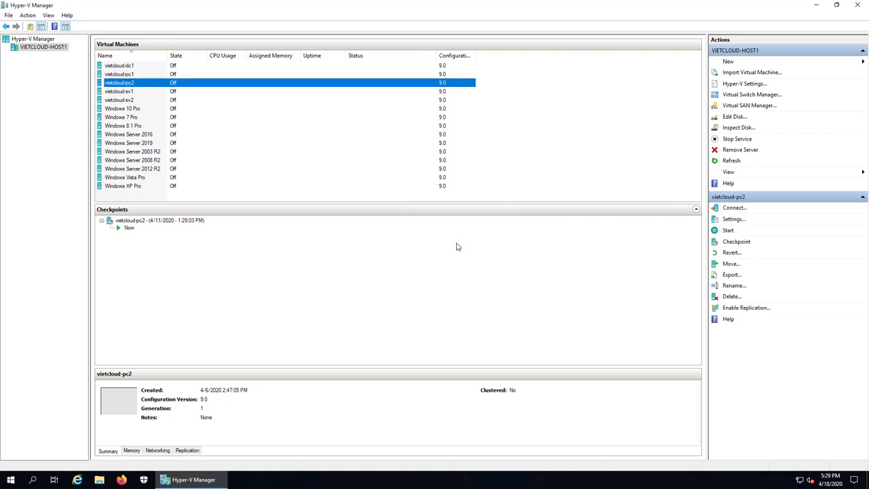
left_click(120, 66)
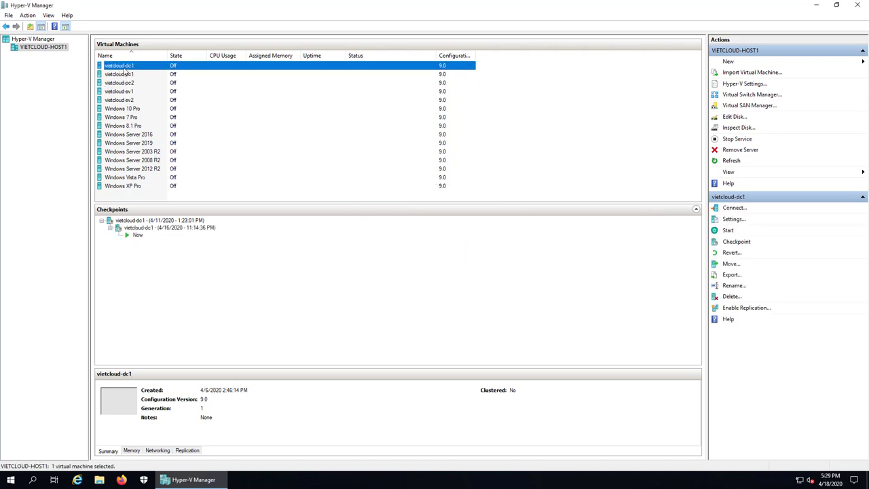
right_click(125, 69)
Start vietcloud-dc1 and vietcloud-pc1.
left_click(145, 100)
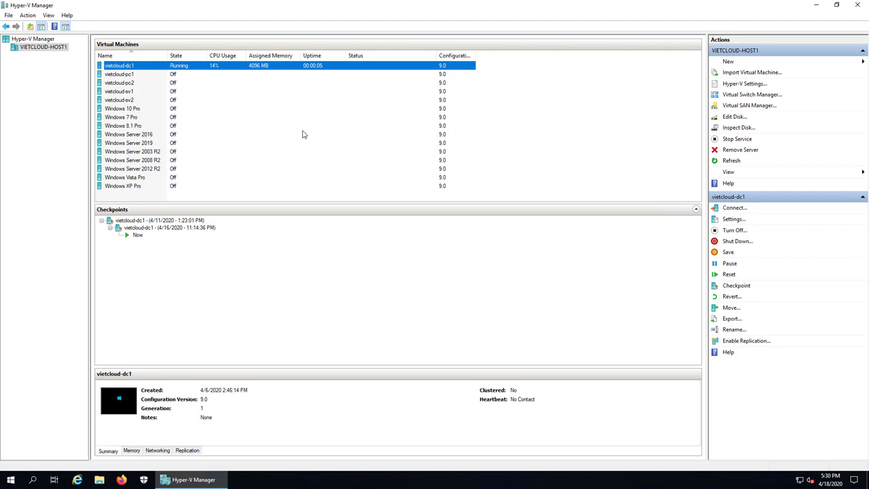
left_click(129, 77)
left_click(127, 82)
left_click(127, 82)
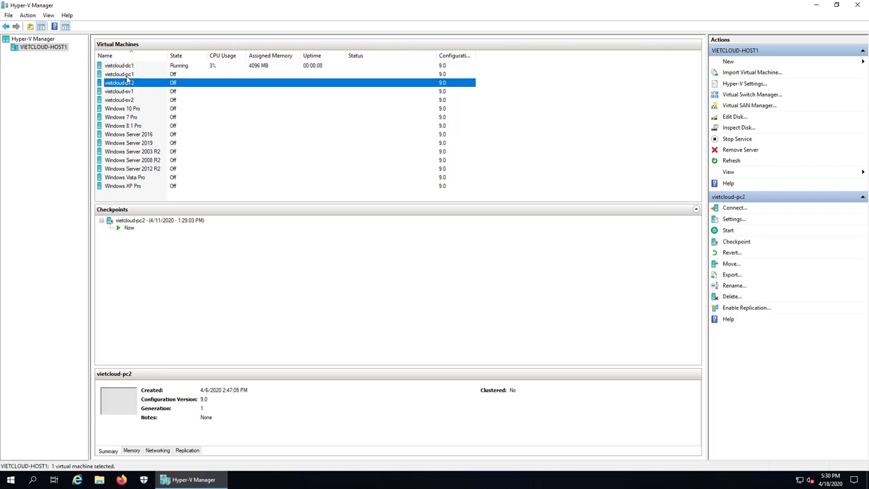
left_click(127, 77)
right_click(127, 77)
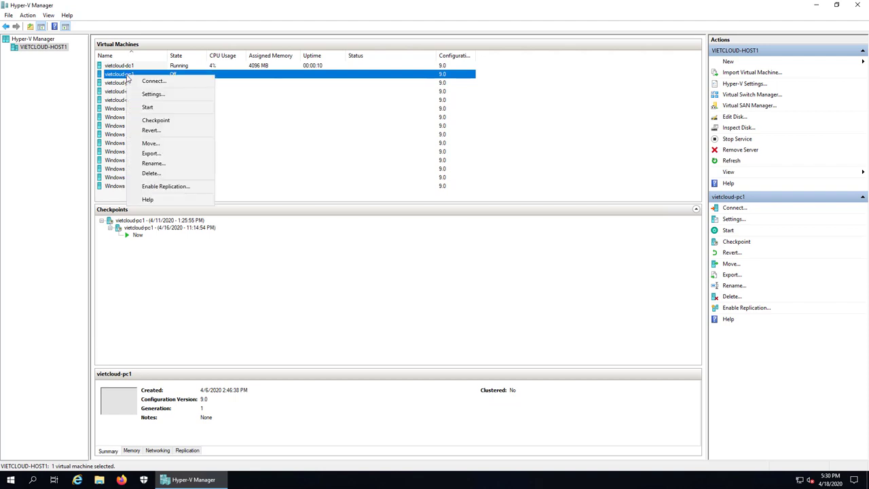
left_click(156, 107)
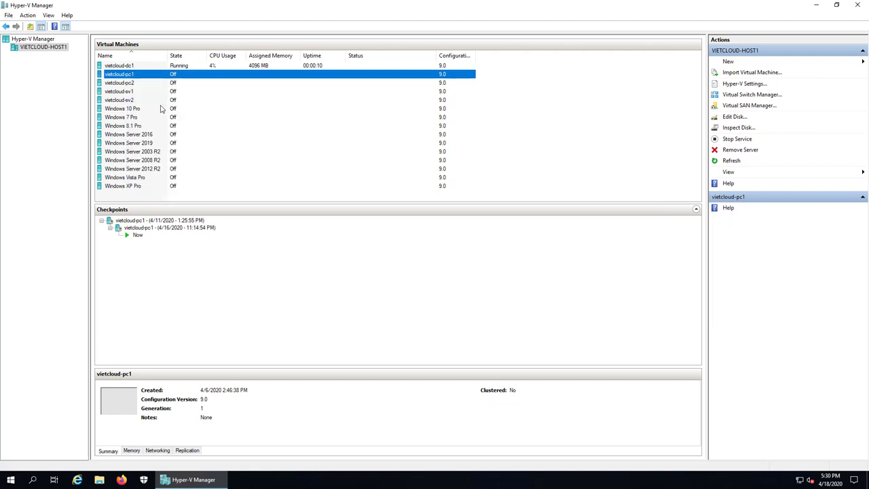
Start vietcloud-pc2 and check that all three machines are running.
left_click(129, 82)
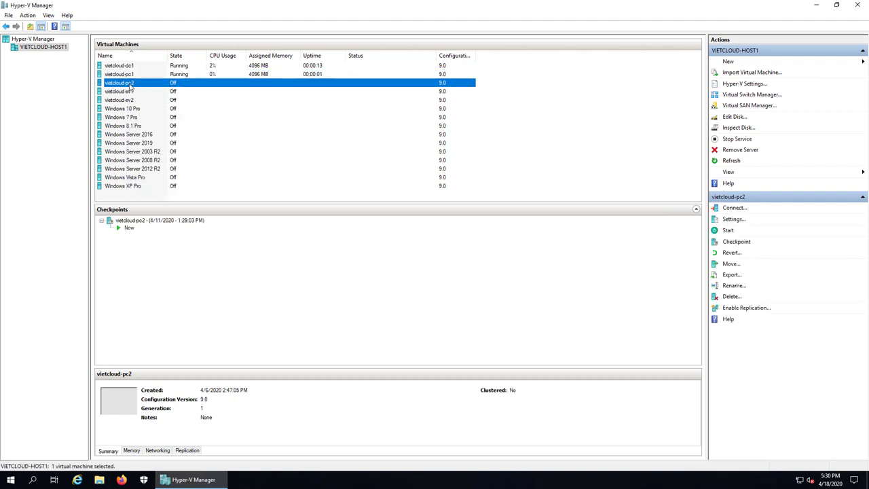
left_click(126, 68)
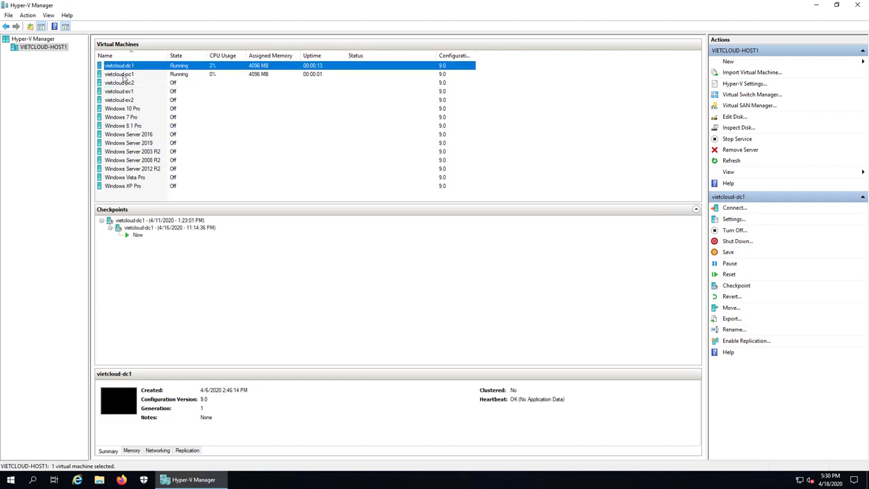
left_click(124, 74)
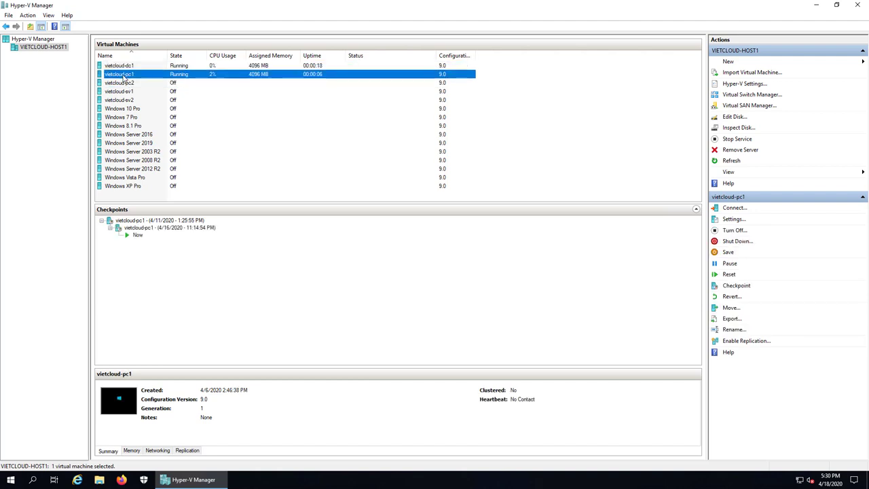
right_click(122, 85)
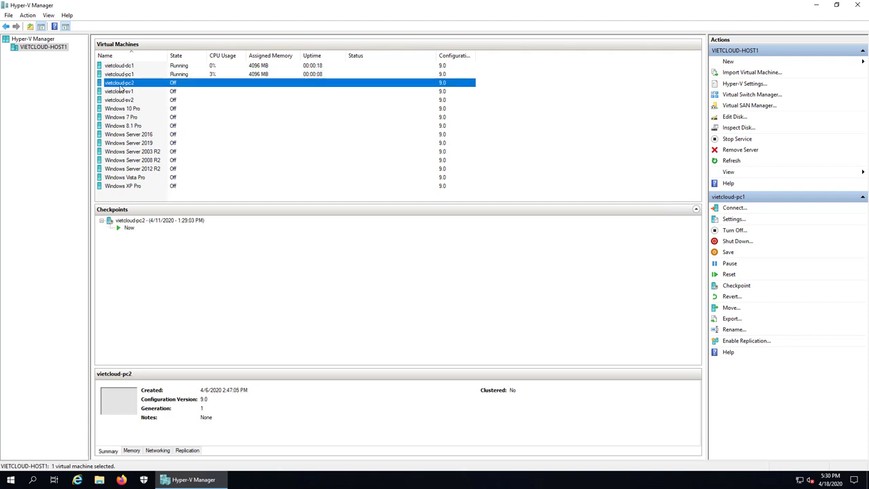
left_click(144, 121)
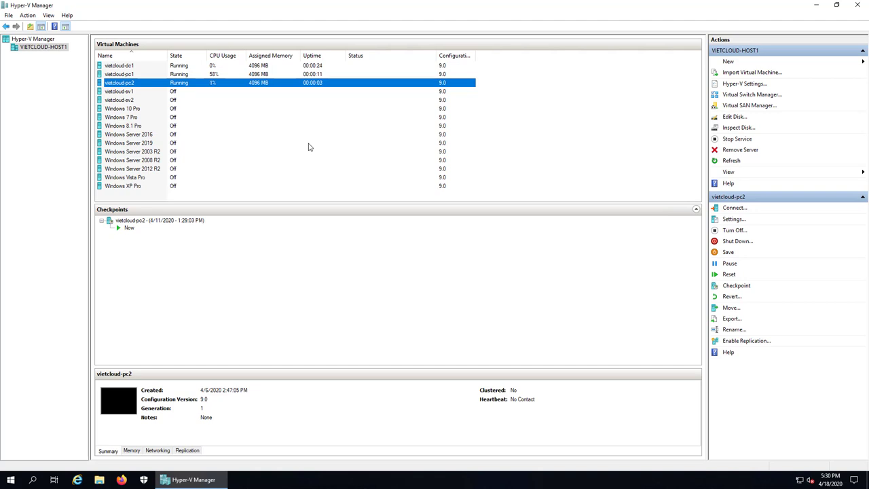
left_click(129, 75)
key("Up")
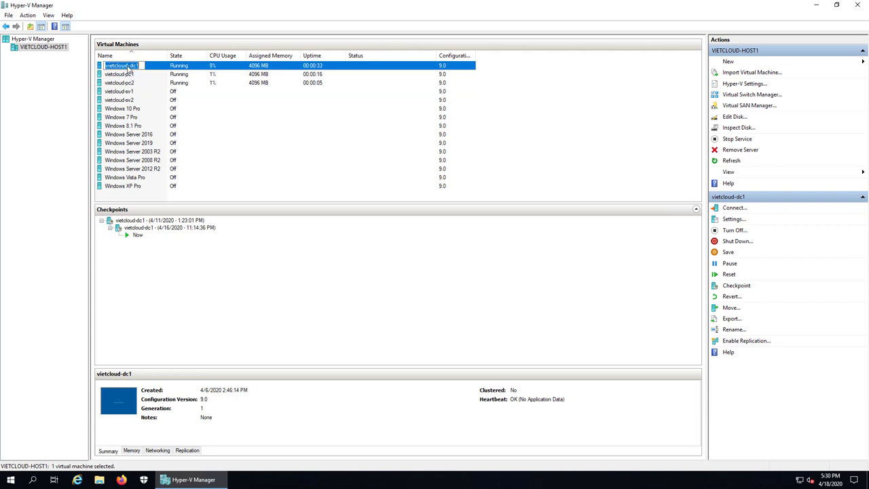
left_click(126, 74)
left_click(123, 83)
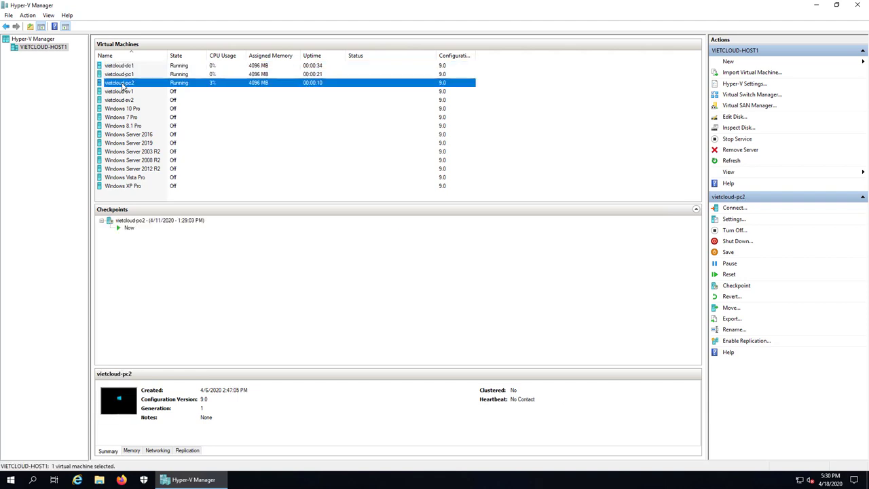
left_click(125, 67)
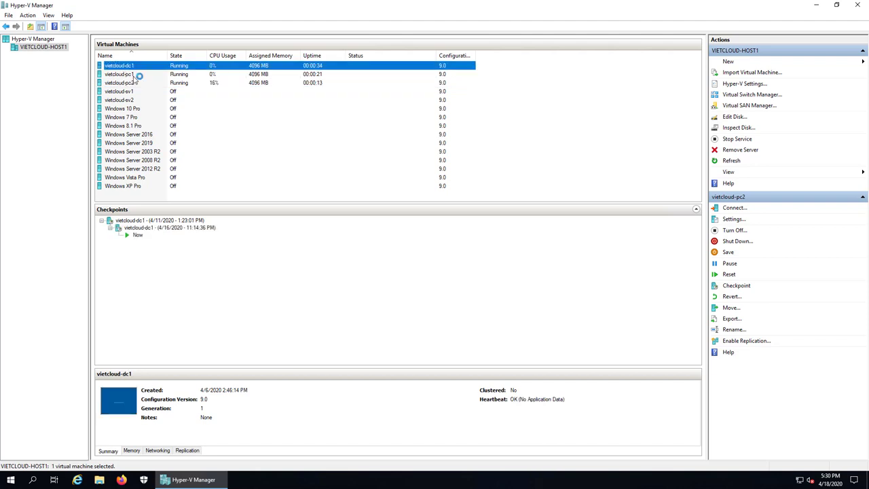
Open console connections to vietcloud-dc1 and vietcloud-pc1, then minimize both.
key("Return")
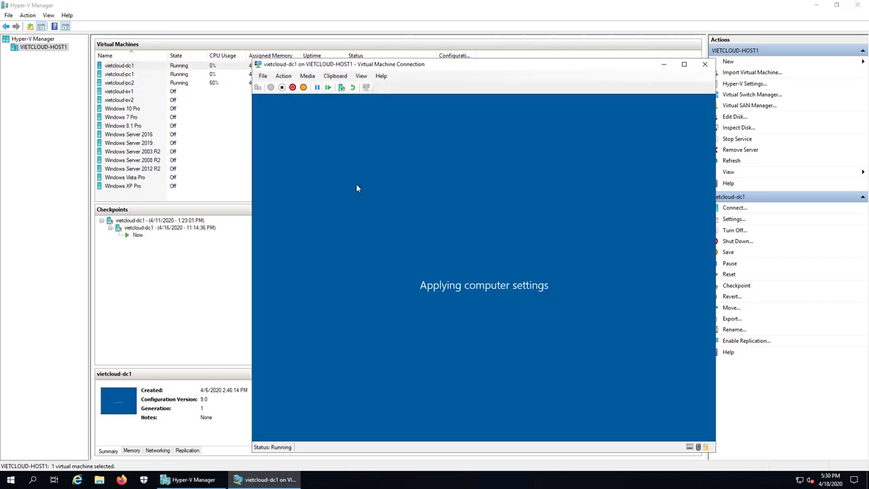
left_click_drag(590, 66, 378, 71)
left_click(453, 65)
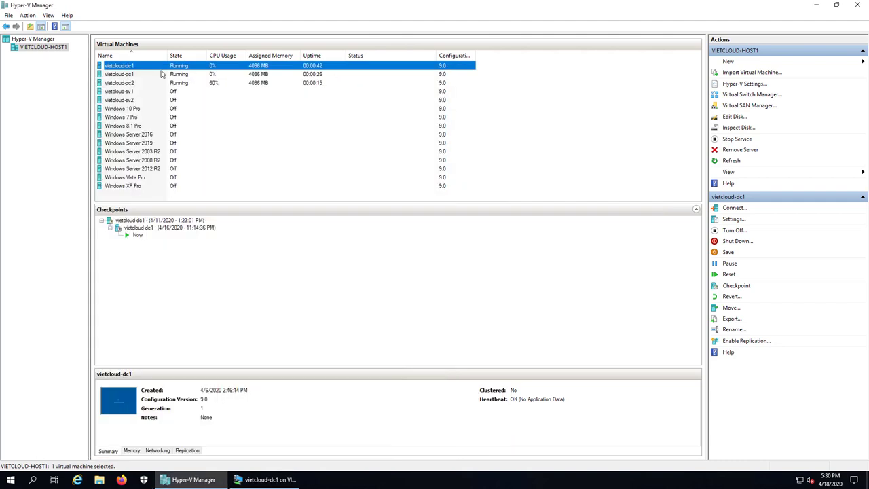
left_click(125, 75)
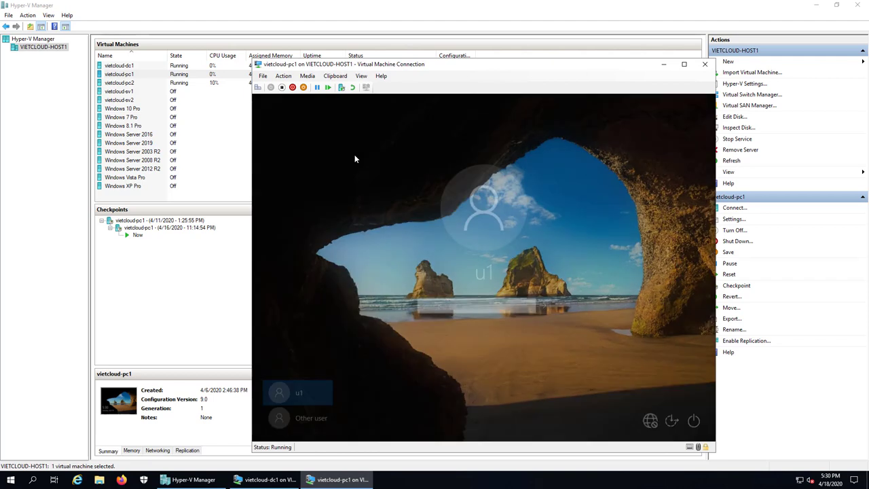
left_click(354, 159)
left_click_drag(597, 70, 577, 70)
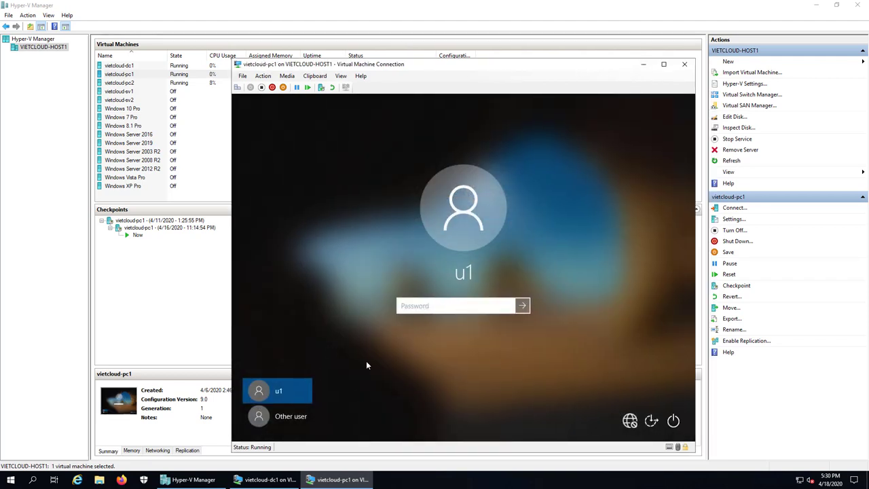
left_click(282, 416)
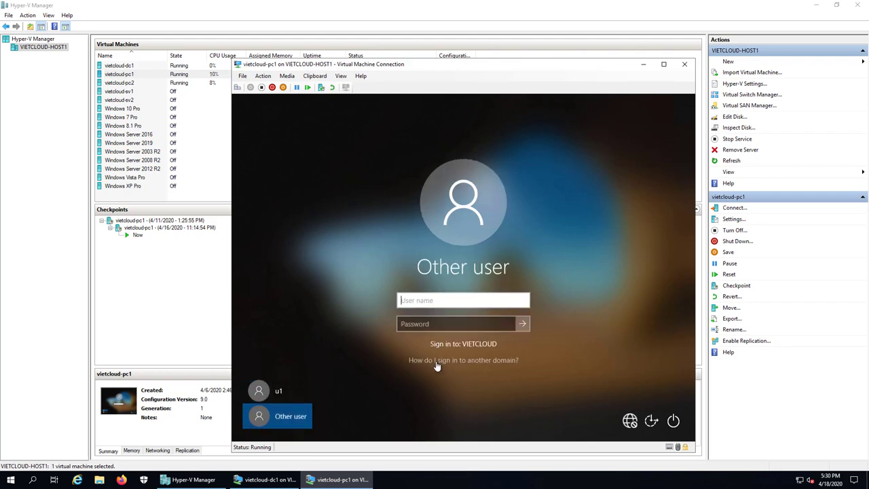
left_click(643, 64)
Connect to vietcloud-pc2 and sign in with the Administrator password.
double_click(118, 83)
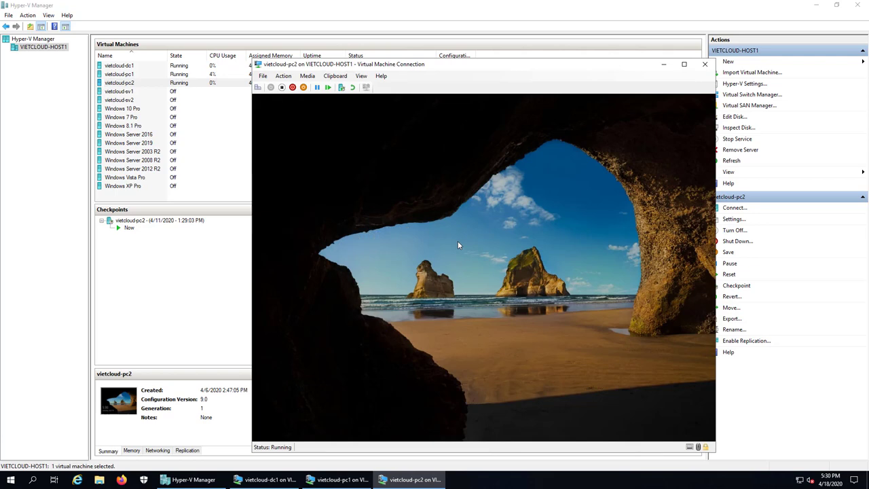
left_click(457, 245)
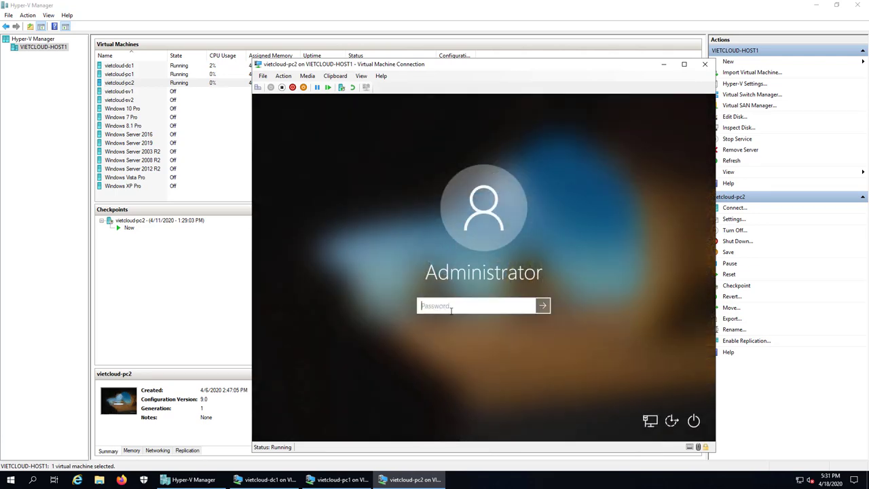
type("••••")
key("Return")
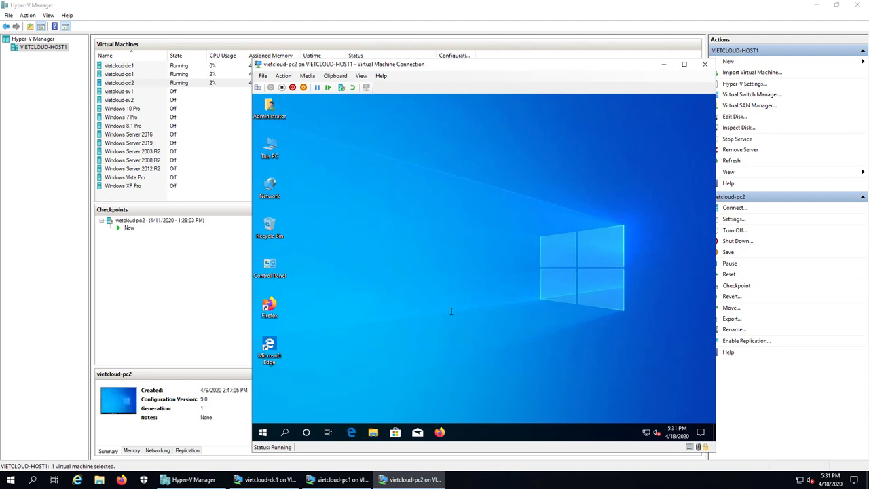
right_click(646, 432)
Set the Ethernet adapter's IPv4 preferred DNS server to 192.168.254.201.
left_click(657, 421)
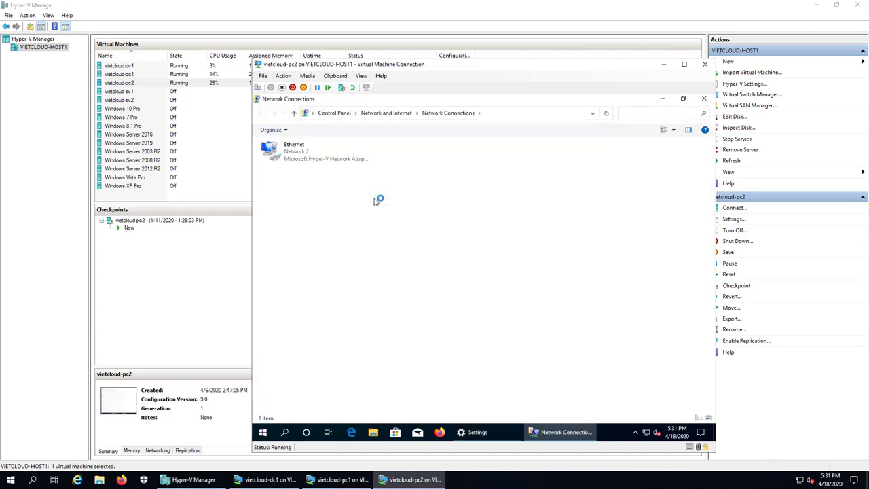
left_click(314, 161)
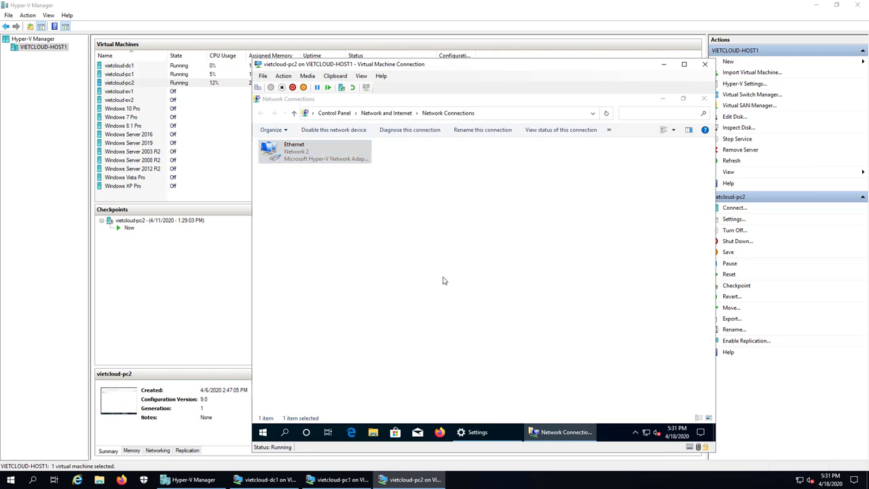
key("Return")
left_click(429, 338)
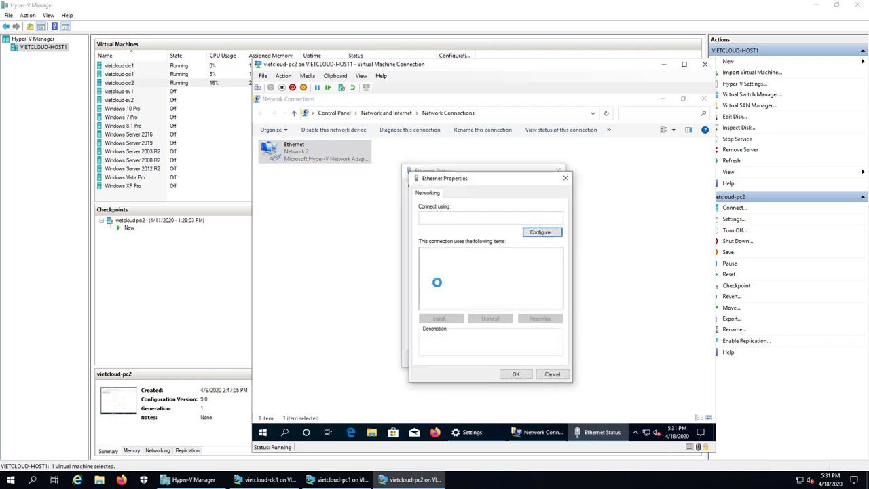
double_click(475, 275)
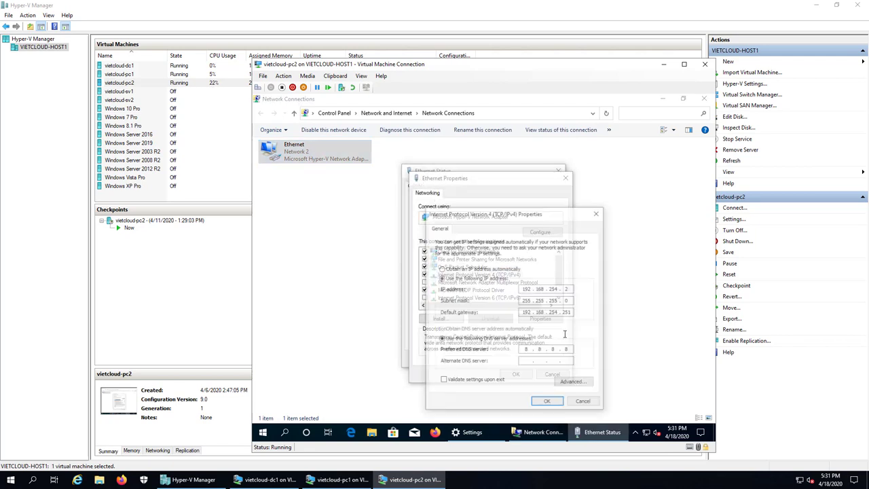
type("19")
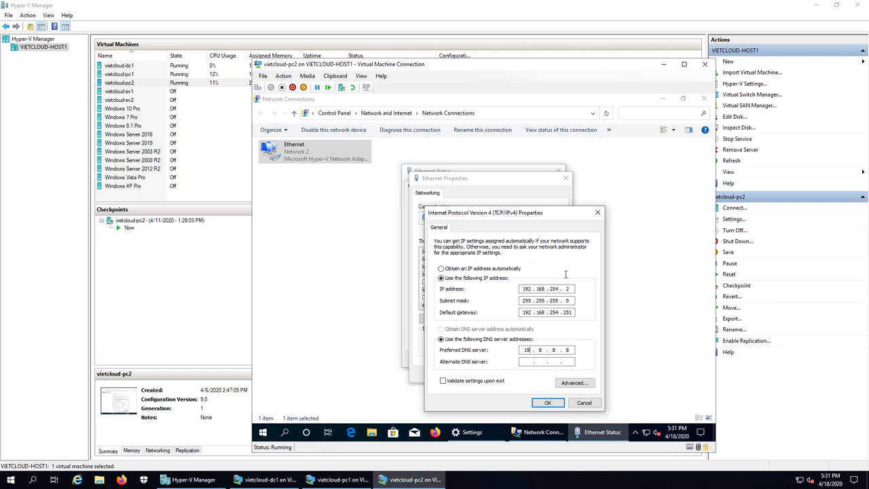
type("2 . 168")
left_click(547, 403)
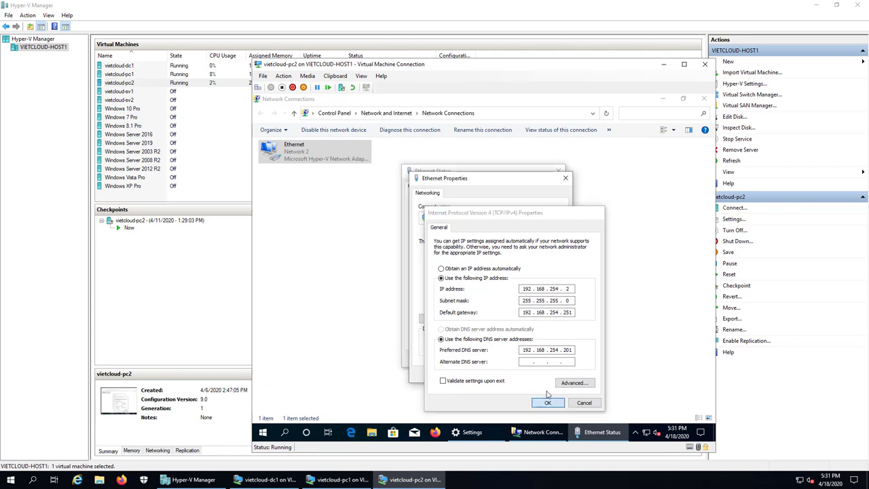
left_click(516, 374)
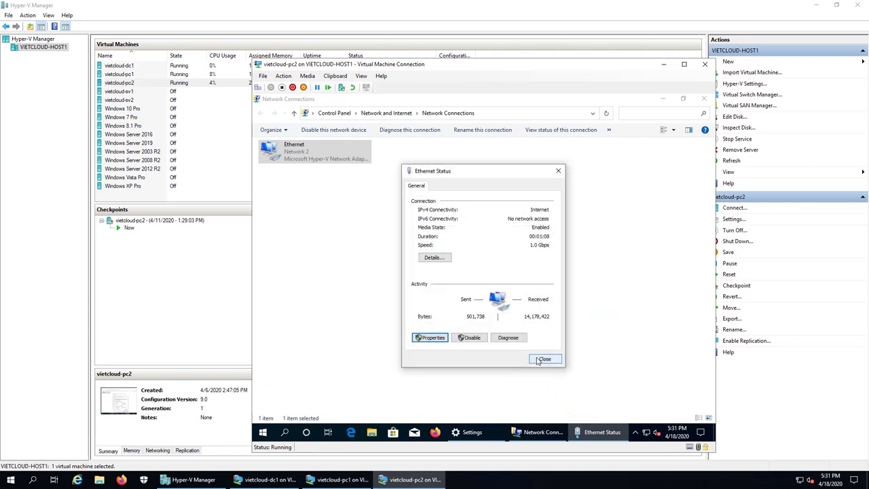
Close the network windows and launch cmd from the Run box.
left_click(545, 358)
left_click(702, 100)
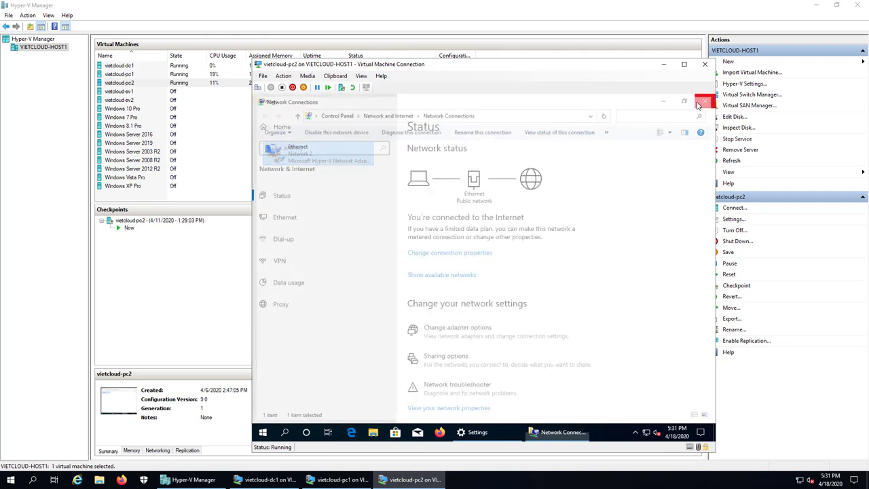
left_click(704, 101)
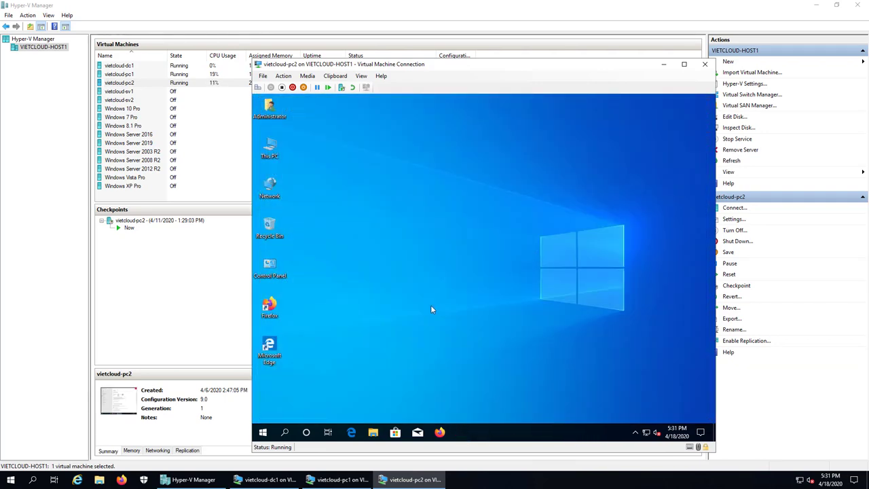
right_click(262, 432)
left_click(295, 387)
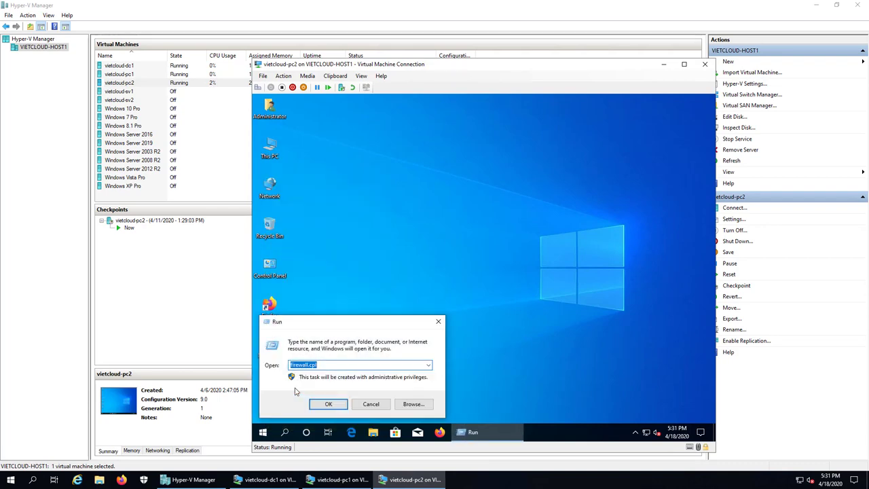
type("cmd")
key("Return")
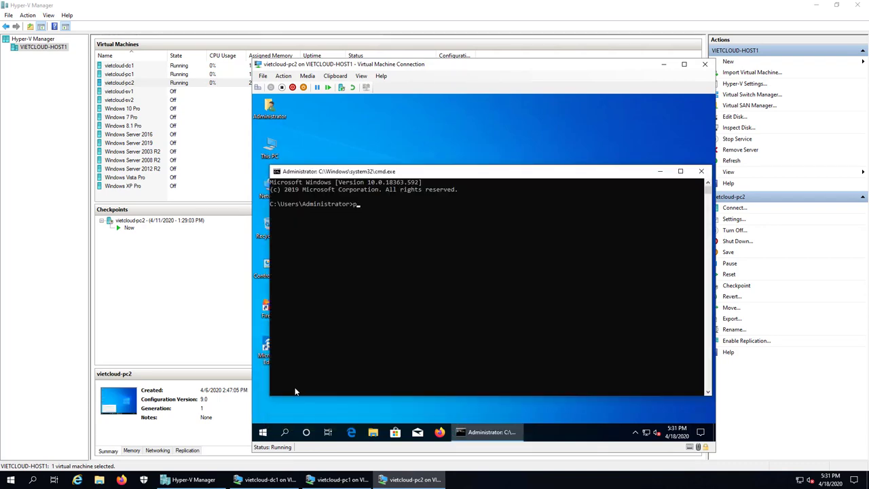
Ping 192.168.254.201, run nslookup to confirm dc1.vietcloud.vn answers, then close the prompt.
type("ping 192.168")
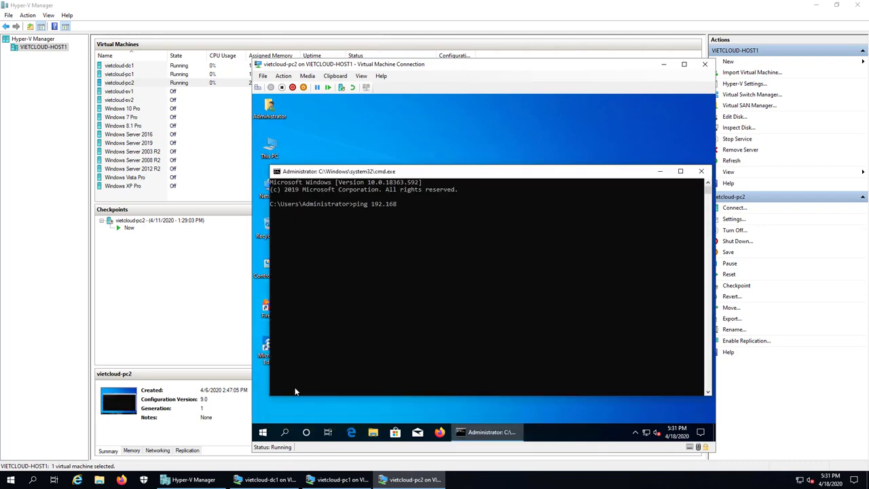
type(".254.201")
key("Return")
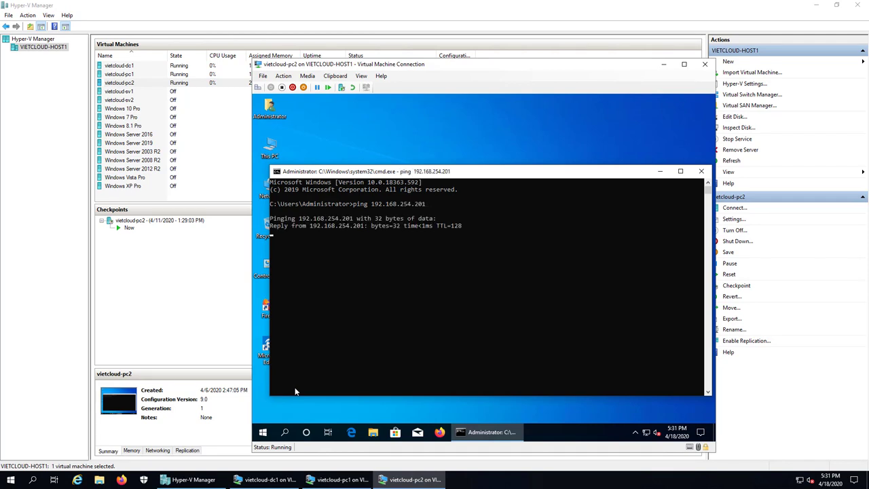
key("ctrl+c")
type("nsl")
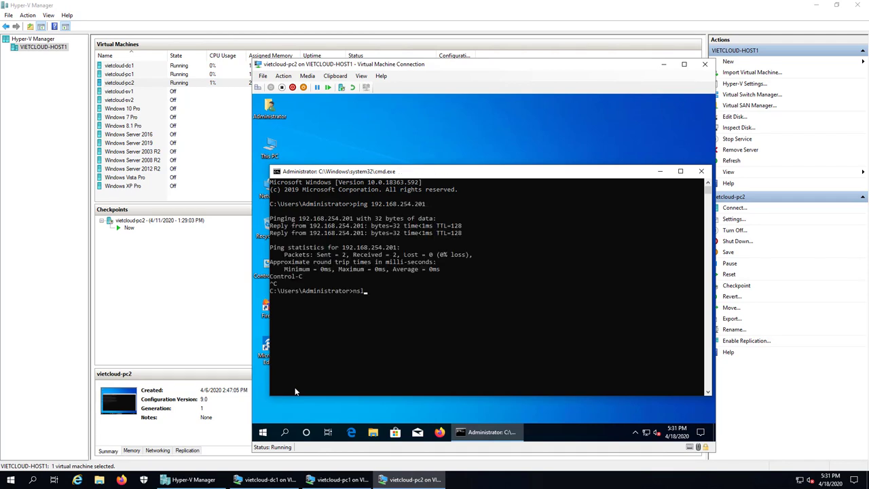
type("ookup")
key("Return")
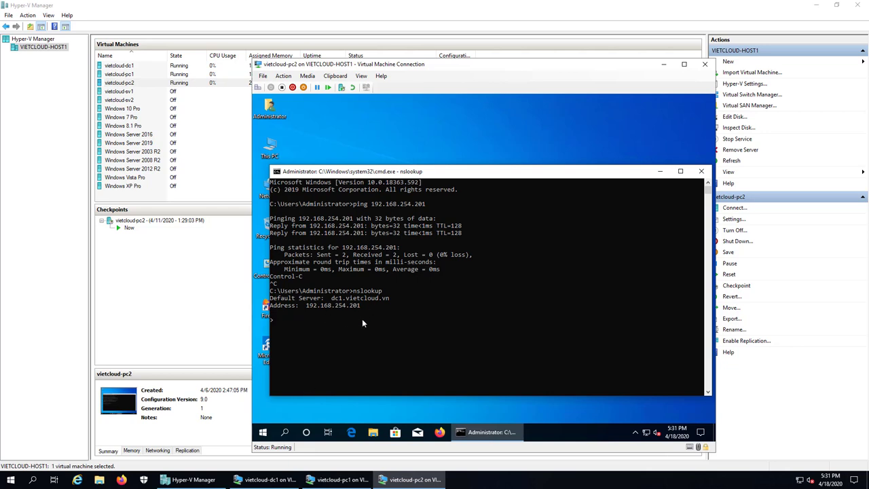
left_click(701, 171)
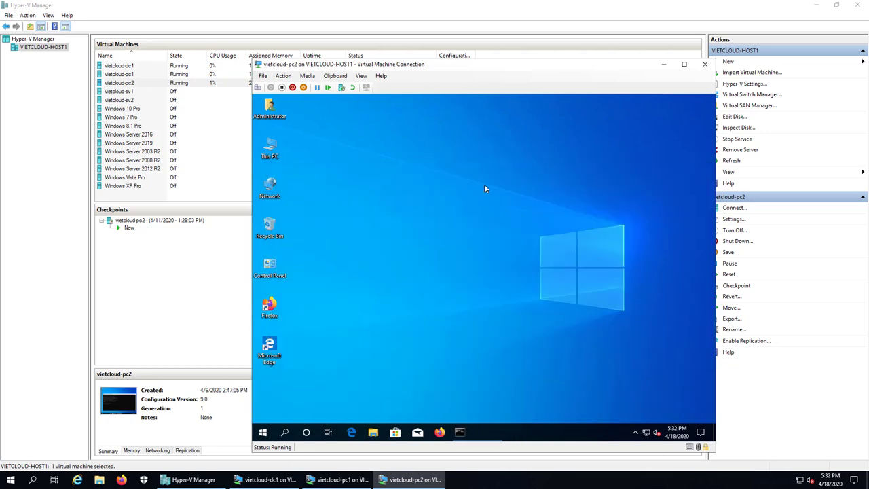
In System Properties, switch pc2's membership to Domain and enter vietcloud.vn.
right_click(270, 156)
left_click(322, 259)
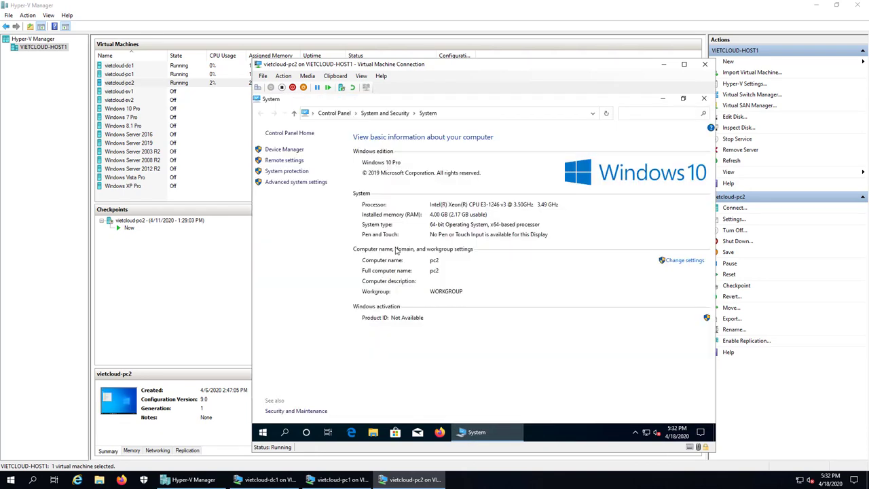
left_click(679, 261)
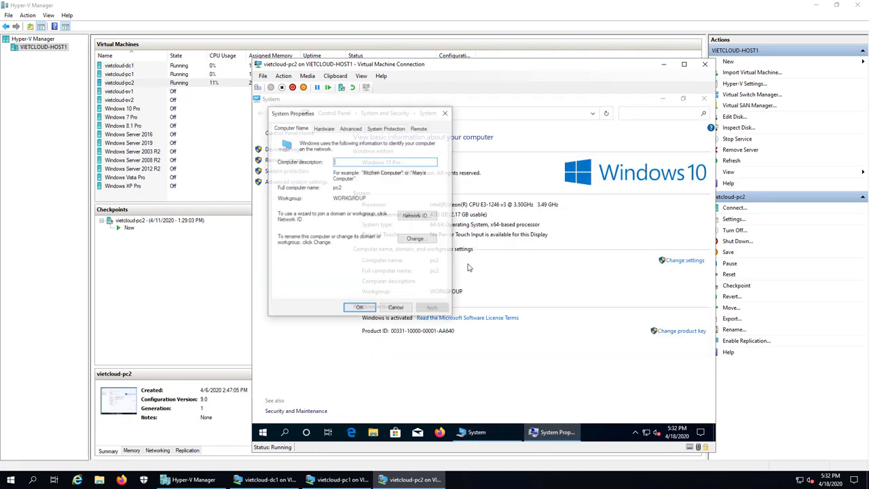
left_click(412, 240)
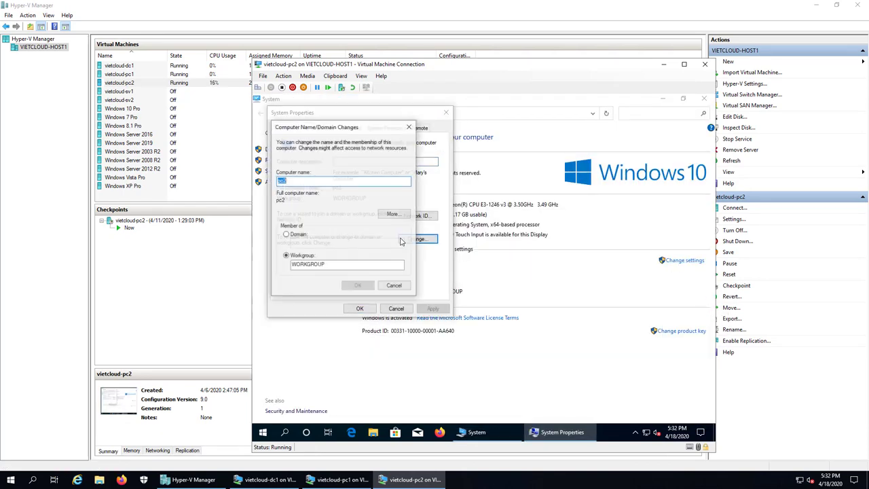
left_click(298, 235)
left_click(297, 242)
type("vietcloud.vn")
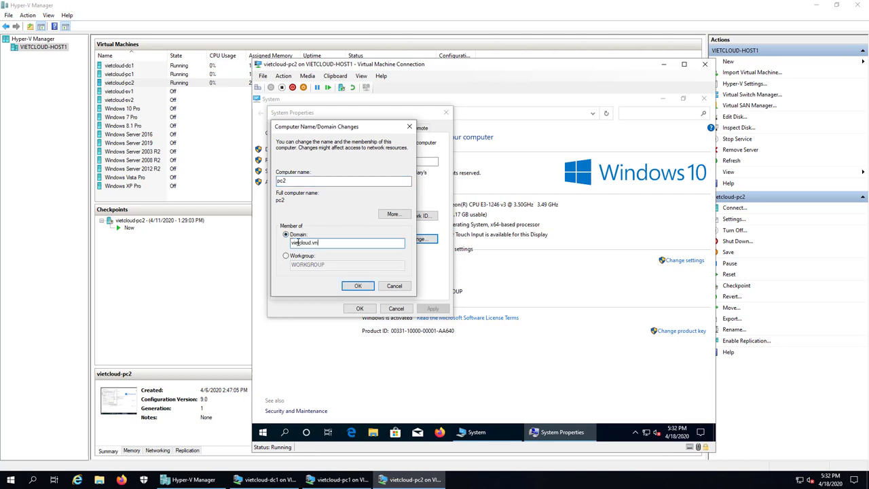
key("Return")
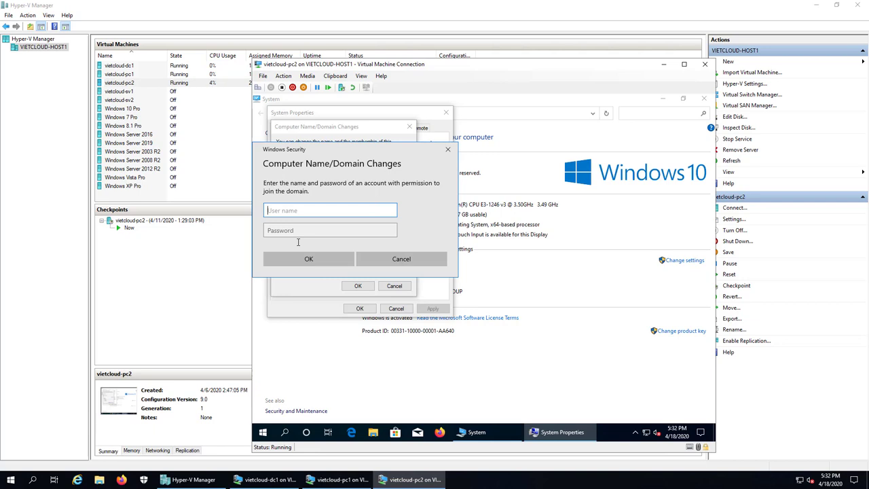
Supply the domain user's credentials, acknowledge the welcome and restart notices, and restart pc2.
type("u2")
key("Tab")
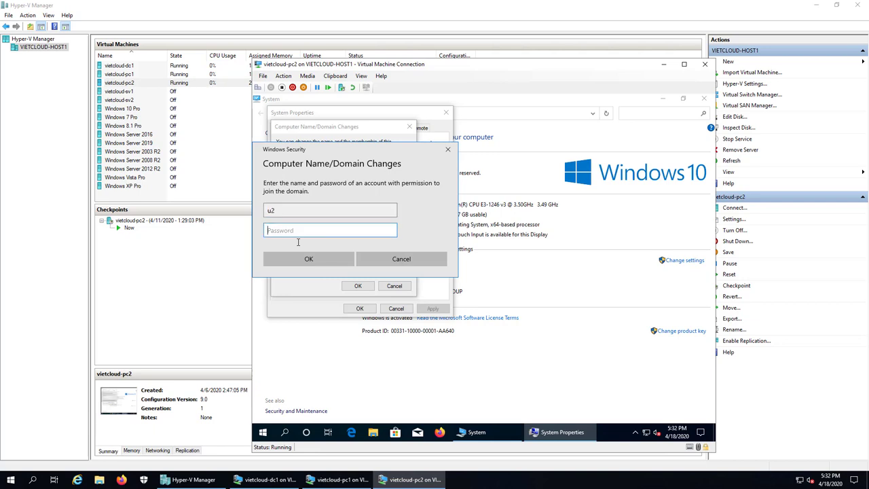
type("••••••")
key("BackSpace")
key("BackSpace")
key("BackSpace")
key("BackSpace")
key("BackSpace")
key("BackSpace")
key("BackSpace")
key("BackSpace")
key("BackSpace")
type("••")
key("Return")
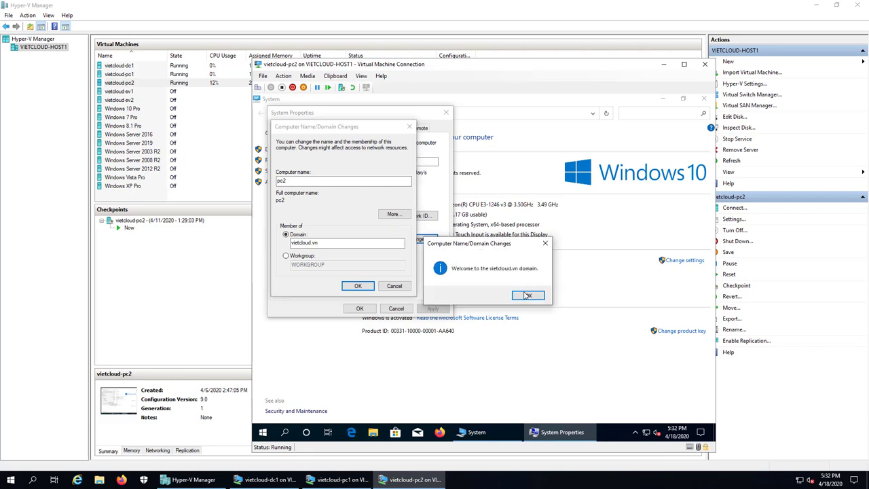
left_click(527, 295)
left_click(539, 274)
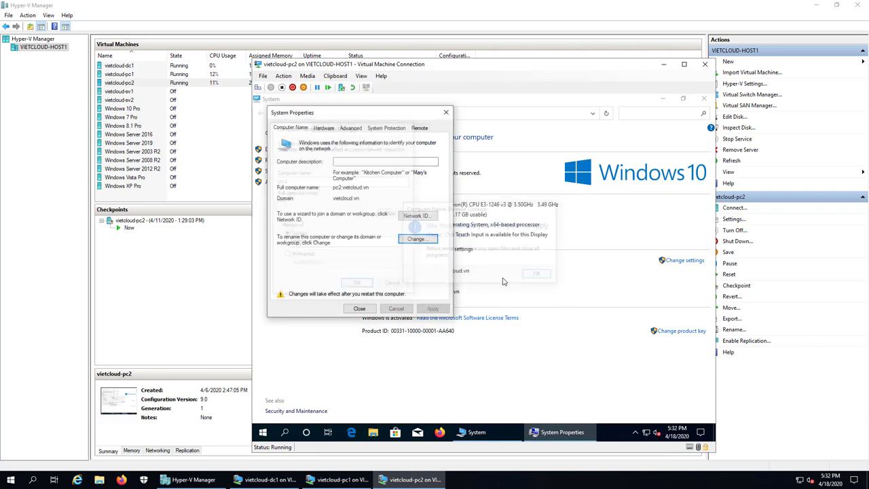
left_click(359, 309)
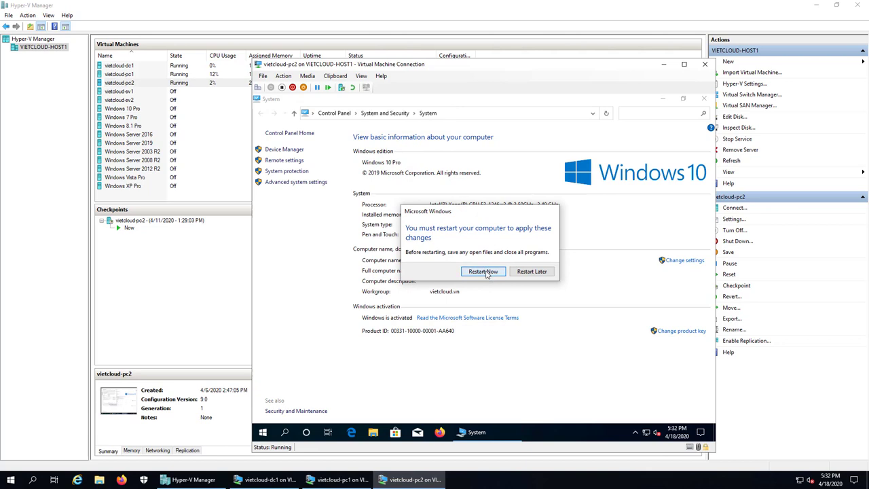
key("Return")
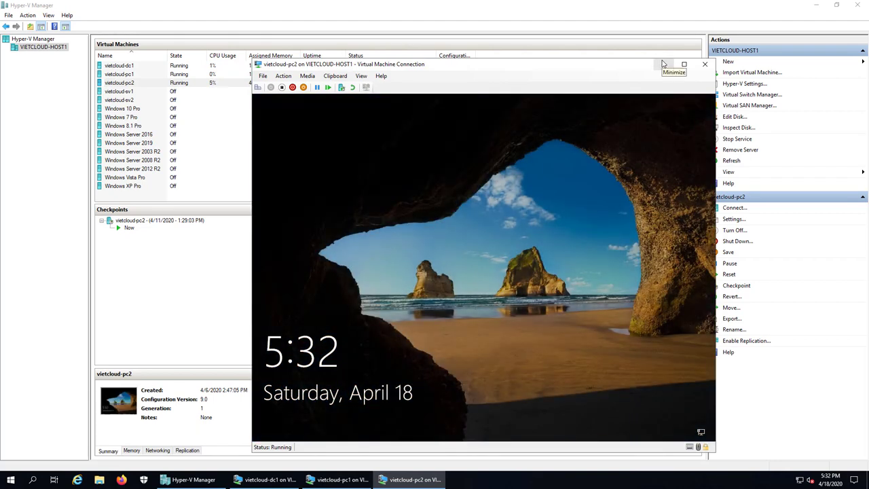
Choose Other user on pc2's lock screen and enter the domain test user's name and password.
left_click(388, 232)
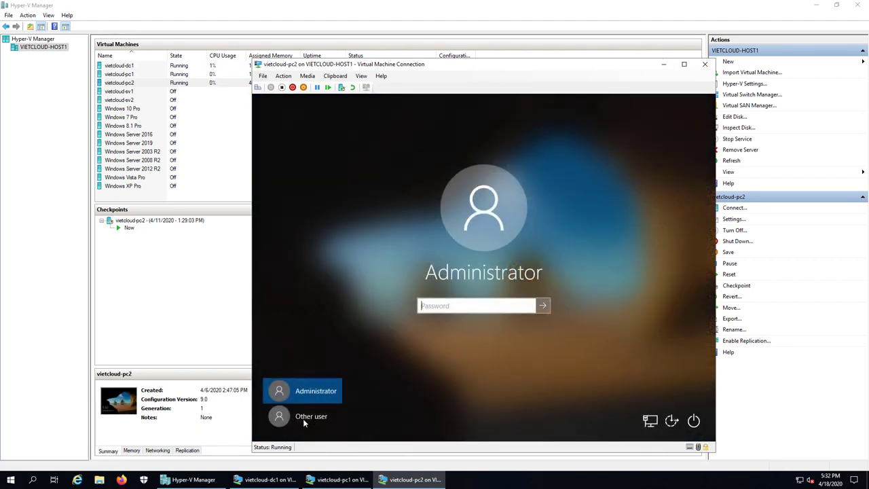
left_click(303, 417)
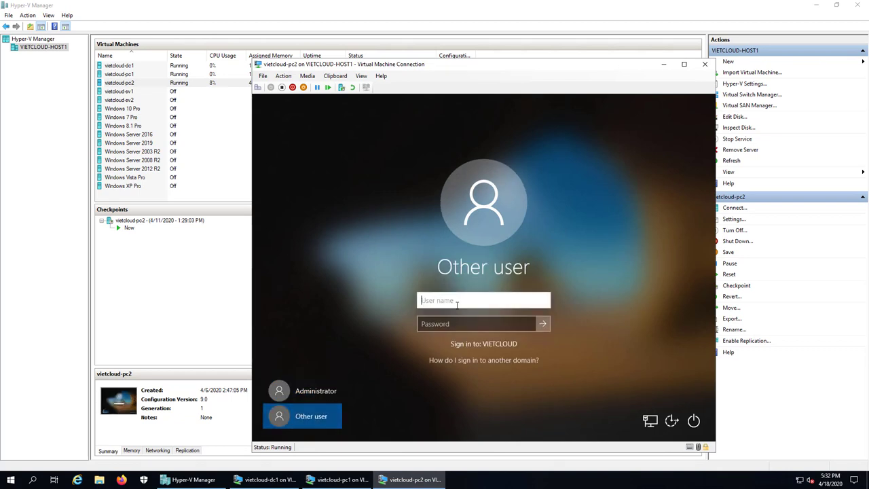
type("u2")
key("Tab")
type("••")
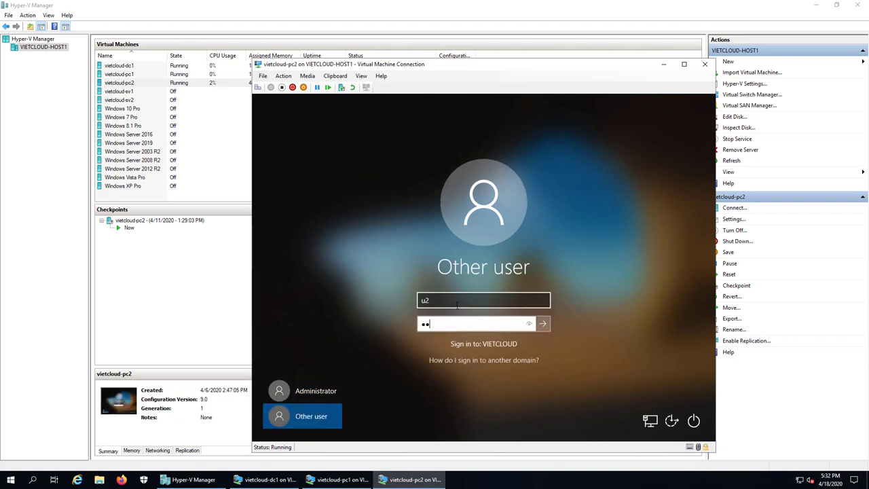
key("Return")
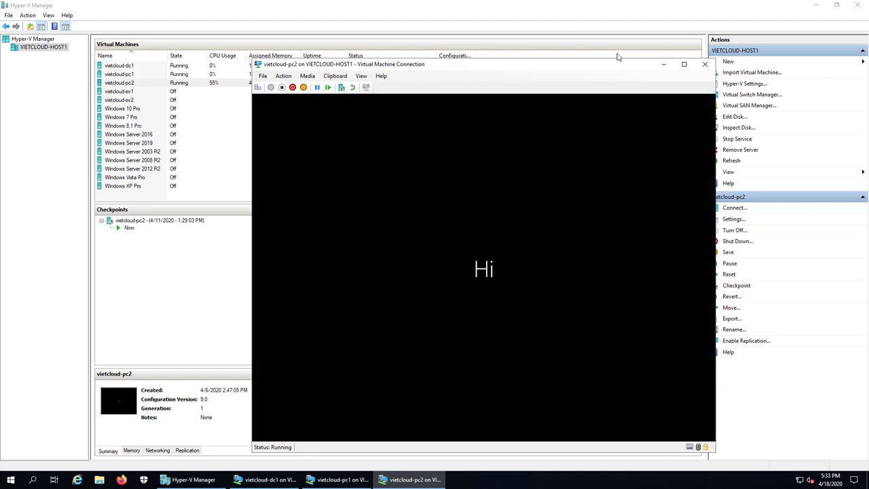
Minimize pc2's console, restore dc1's console, and sign in with the Administrator password.
left_click(664, 64)
left_click(286, 481)
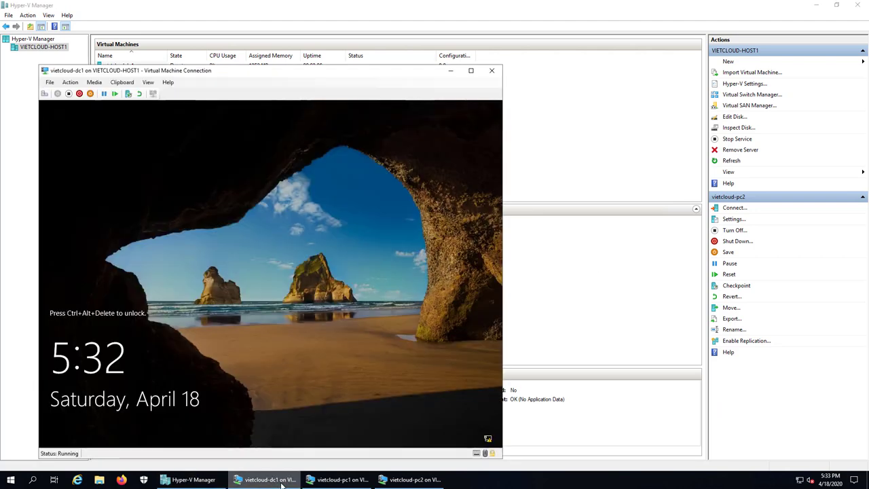
left_click_drag(333, 79, 500, 51)
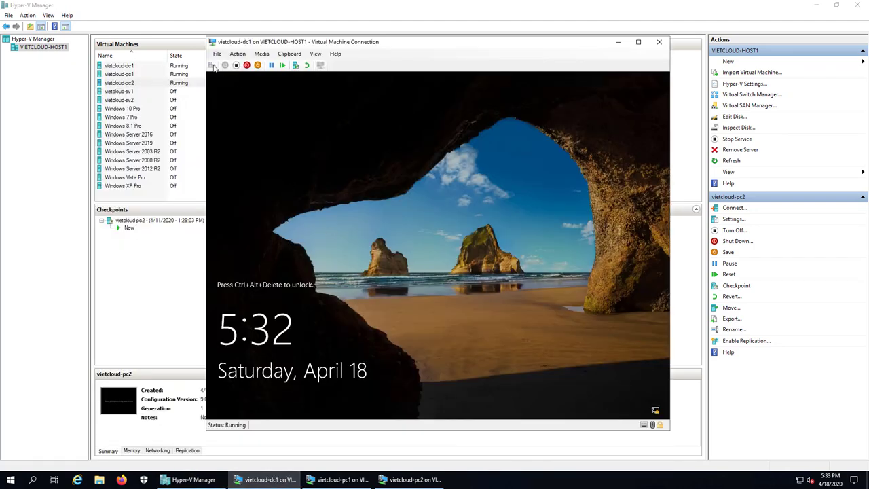
left_click(212, 65)
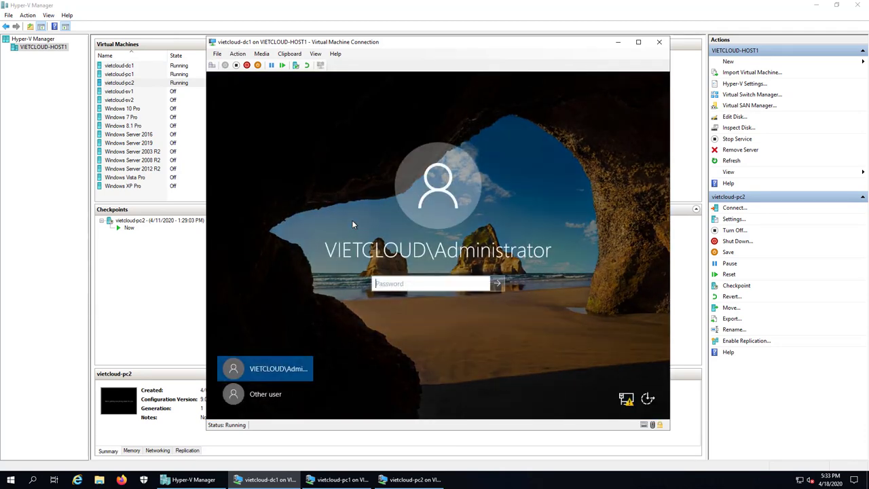
type("•••••••••••")
key("Return")
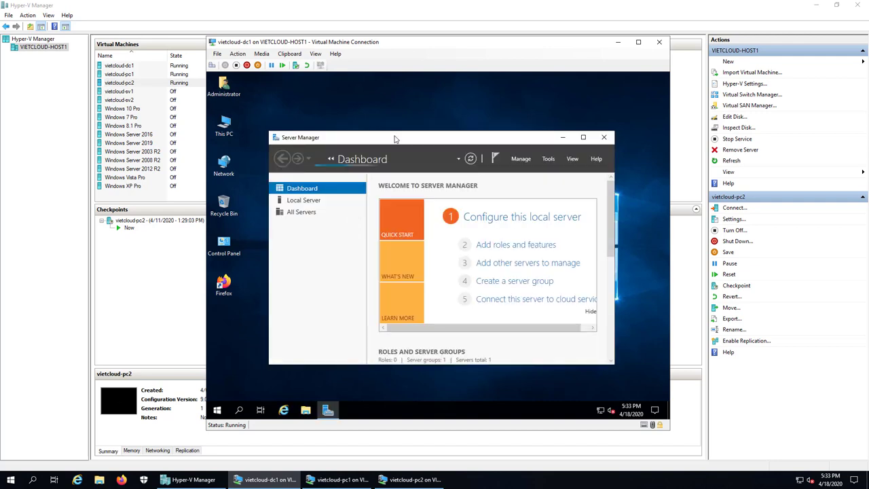
Open dc1's OS (C:) drive through This PC and create a new folder.
left_click(562, 137)
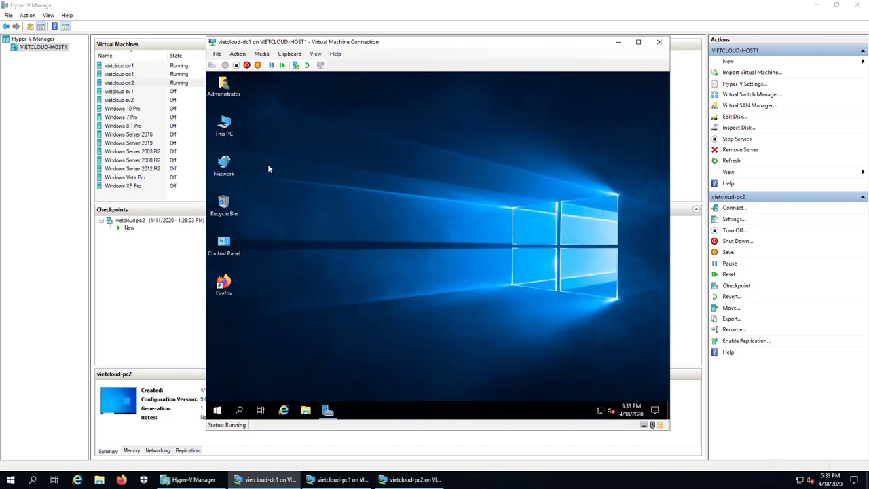
double_click(226, 135)
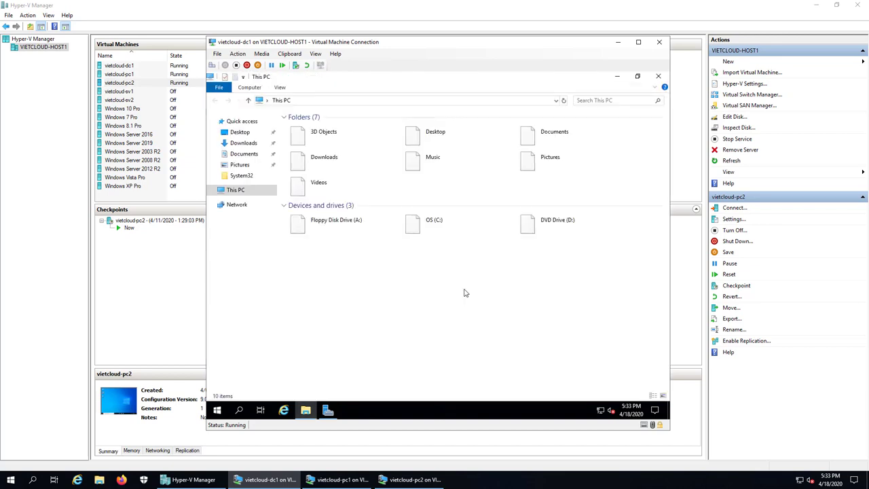
double_click(447, 226)
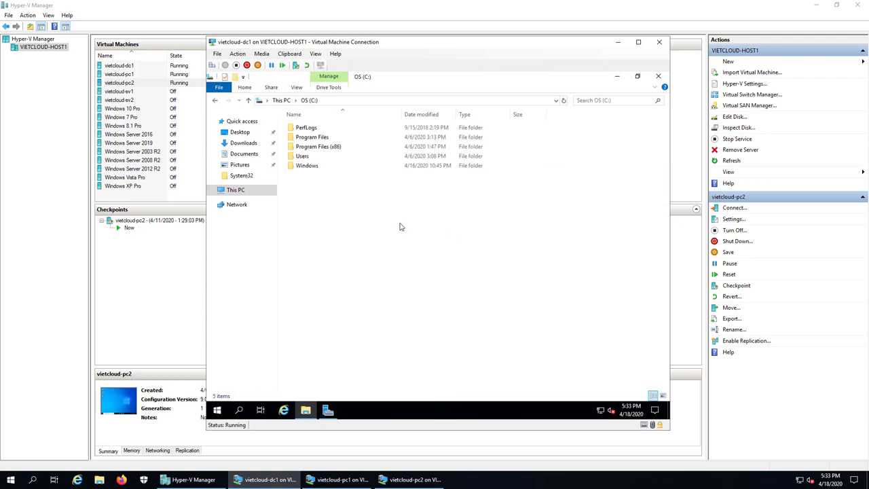
right_click(333, 214)
mouse_move(370, 295)
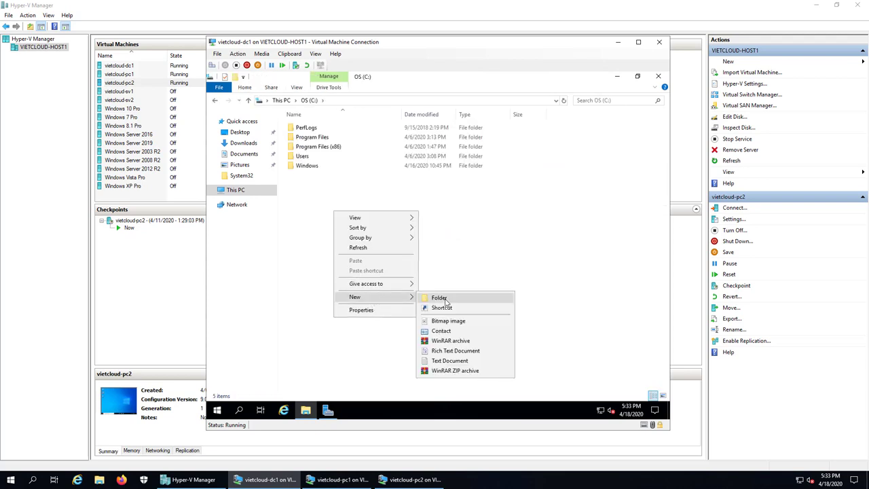
left_click(445, 299)
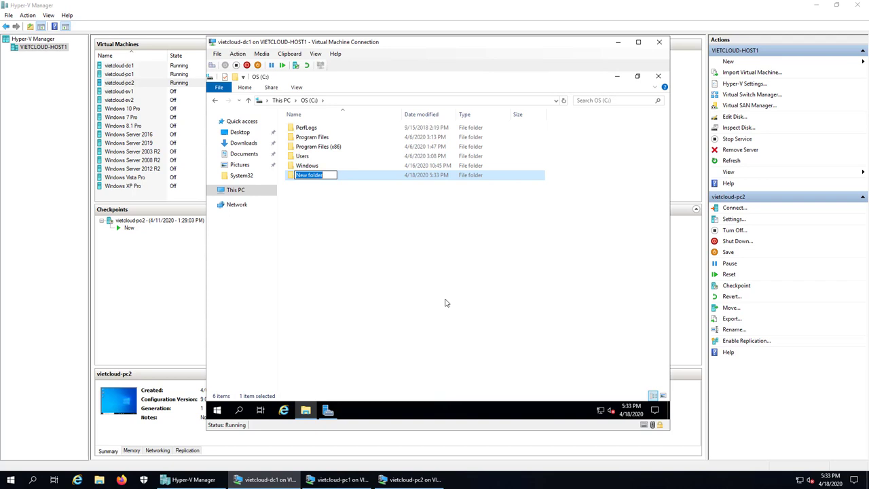
Name the folder Home_Folder and open its Properties.
type("HomeFolder")
key("Left")
key("Left")
type("_")
key("Return")
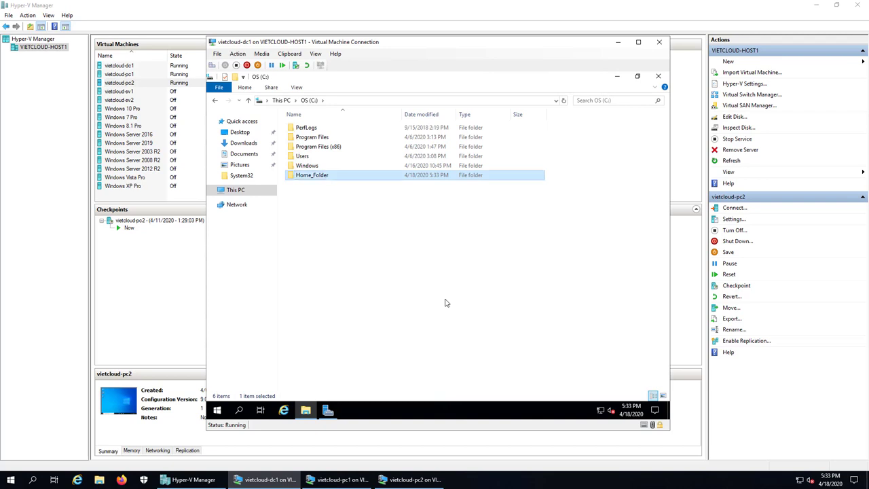
right_click(324, 177)
left_click(410, 368)
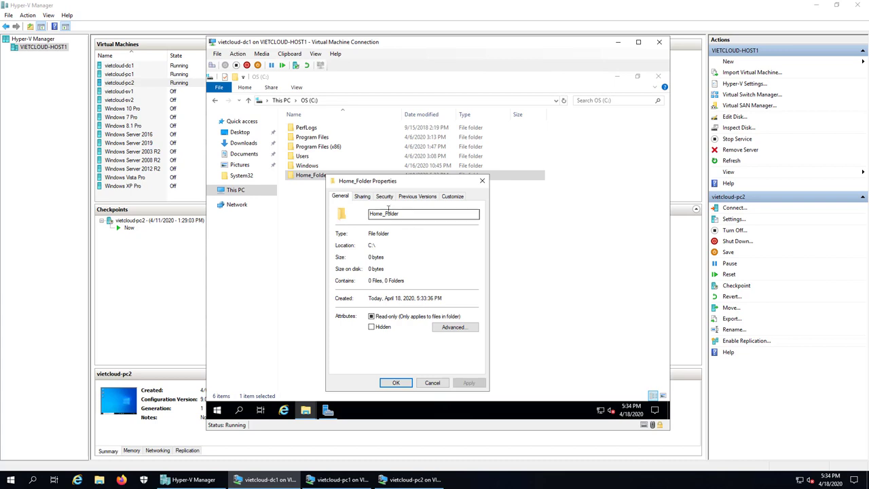
Turn on Advanced Sharing for Home_Folder and give Everyone Full Control share permission.
left_click(361, 197)
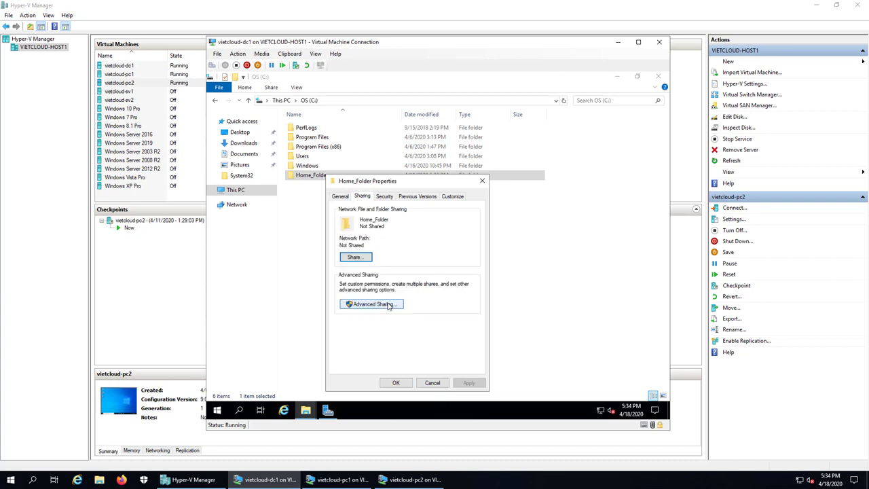
left_click(389, 305)
left_click(356, 215)
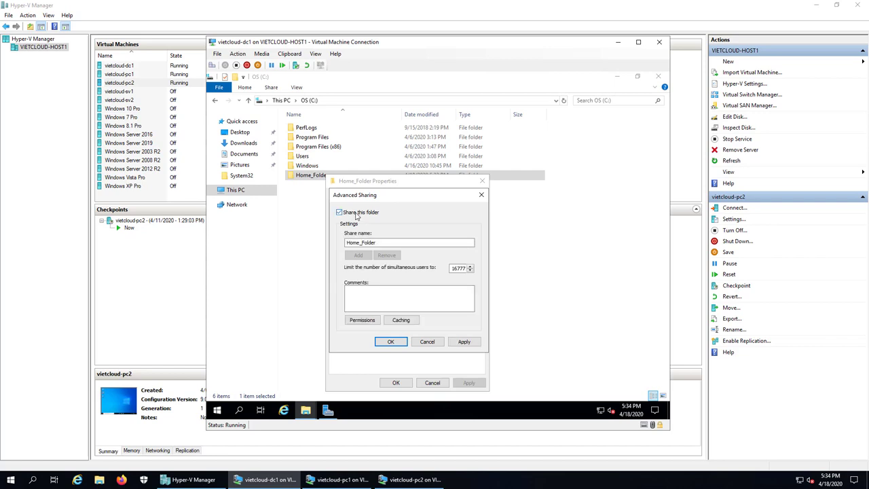
left_click(373, 321)
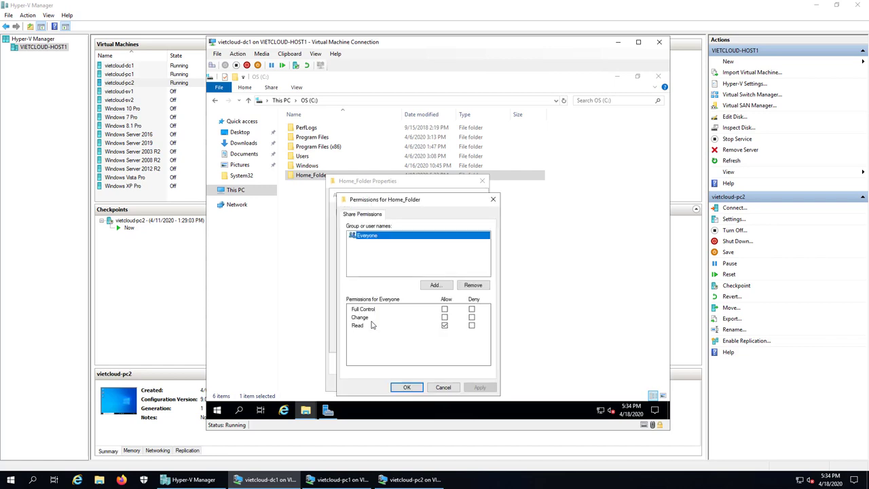
left_click(445, 310)
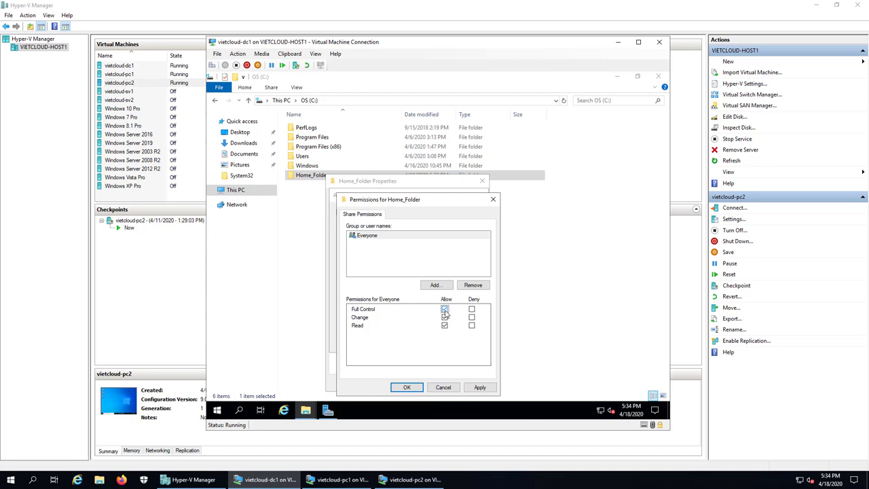
left_click(408, 387)
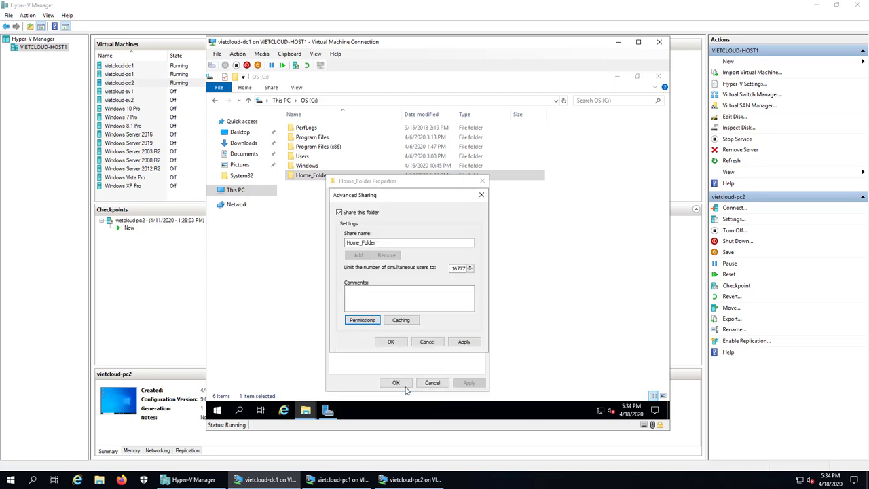
left_click(391, 342)
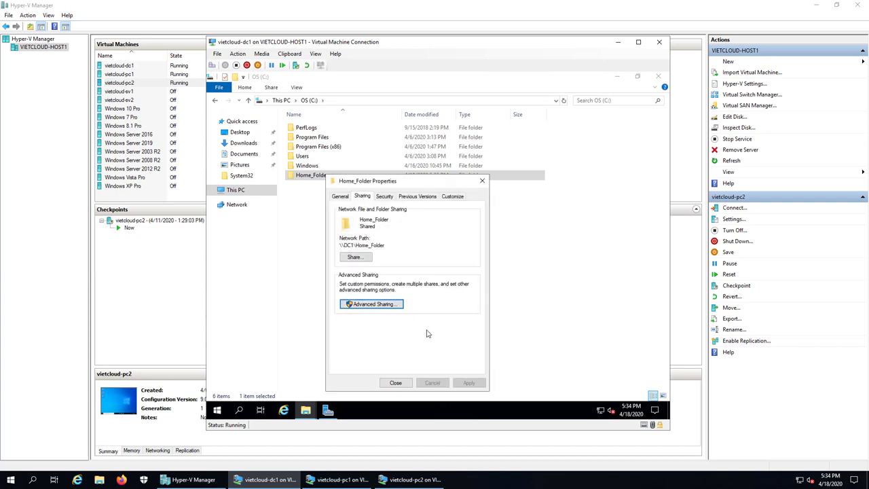
Disable inheritance on Home_Folder, converting inherited permissions into explicit entries.
left_click(384, 197)
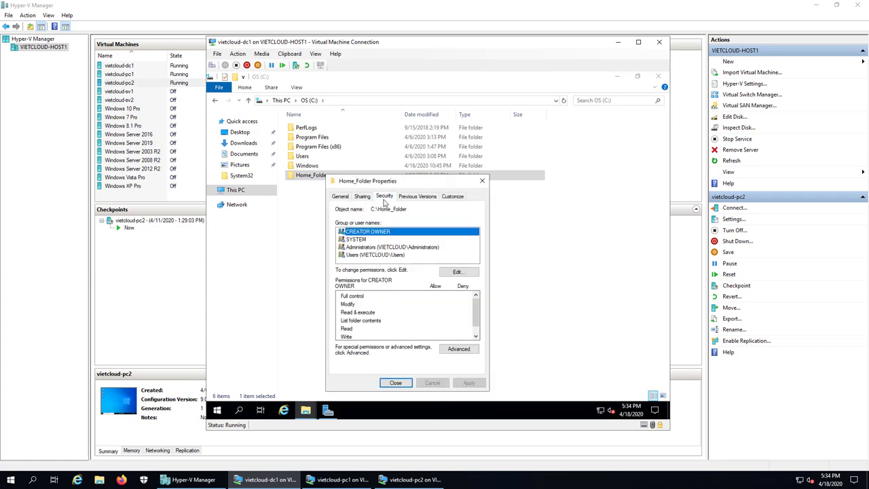
left_click(460, 352)
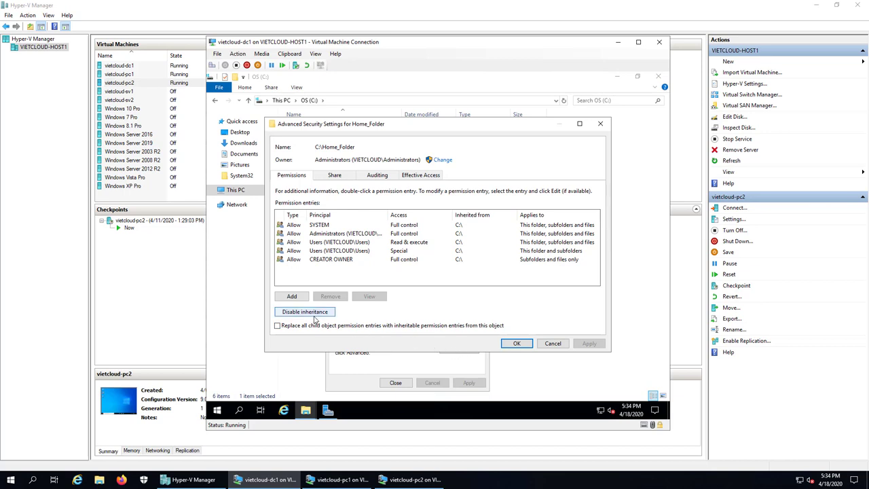
left_click(313, 314)
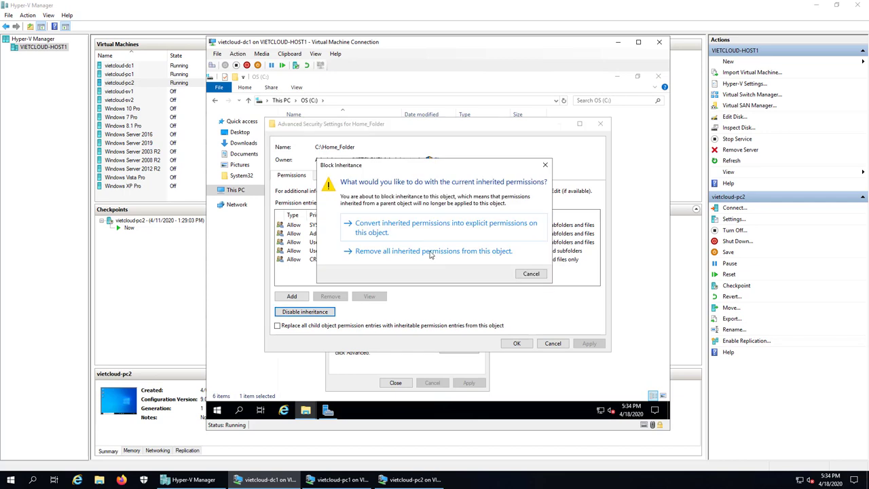
left_click(410, 231)
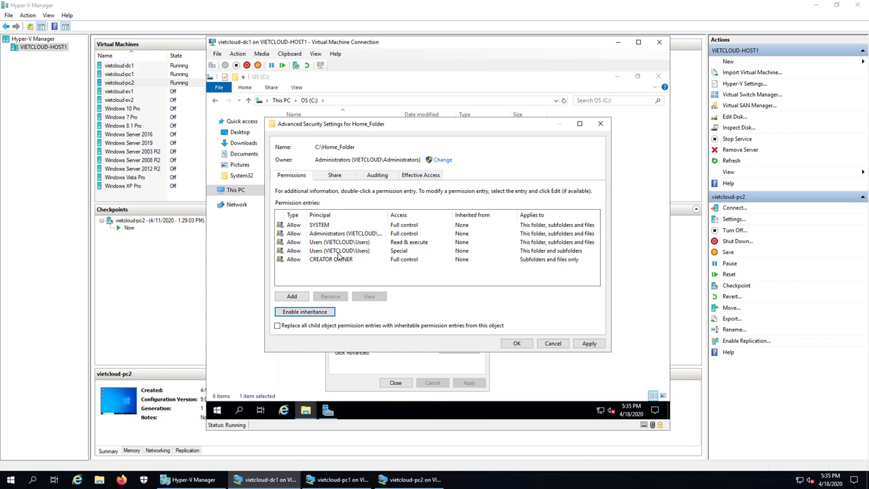
Remove both Users entries (Special and Read & execute), apply, and close the properties.
left_click(340, 252)
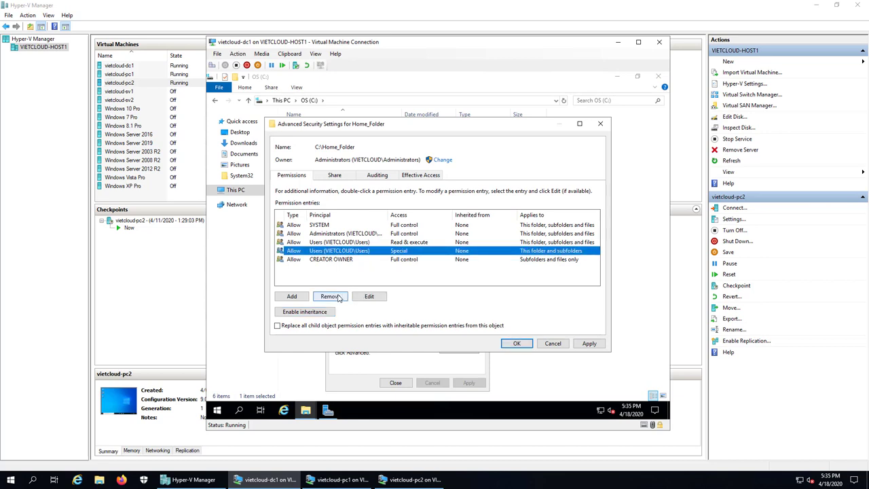
left_click(338, 297)
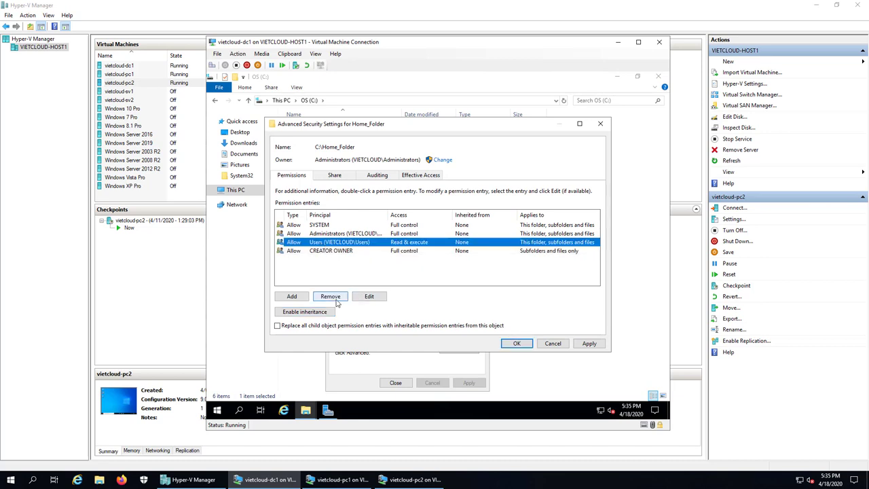
left_click(336, 300)
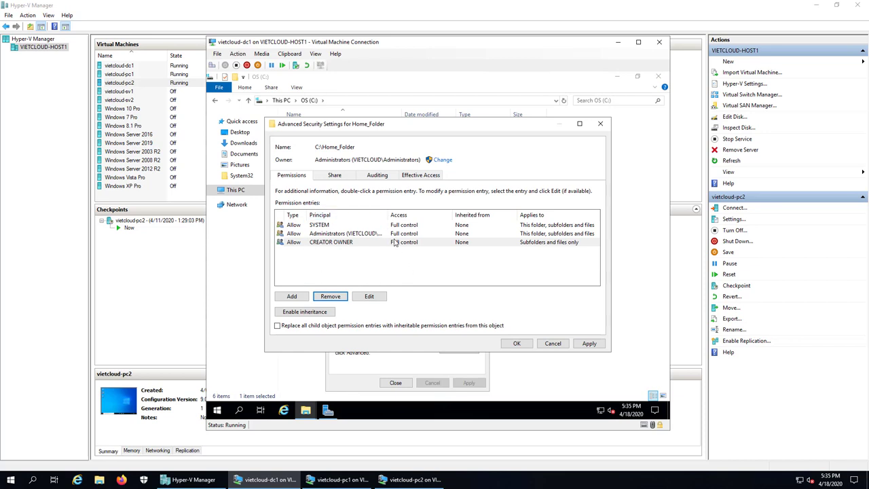
left_click(516, 344)
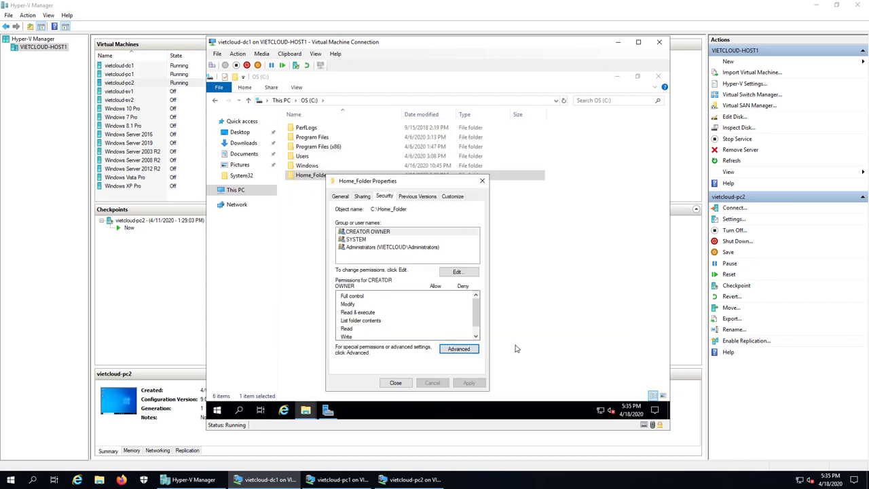
left_click(399, 383)
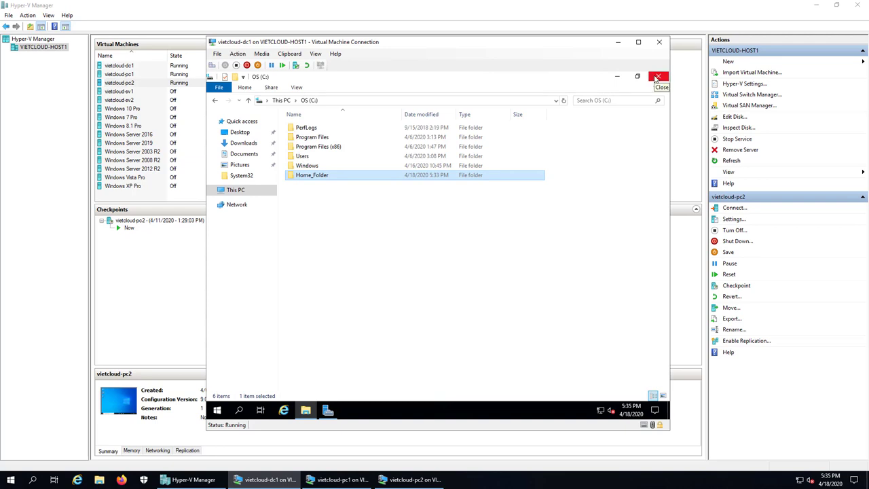
Maximize Server Manager and launch Active Directory Users and Computers from Tools.
left_click(328, 411)
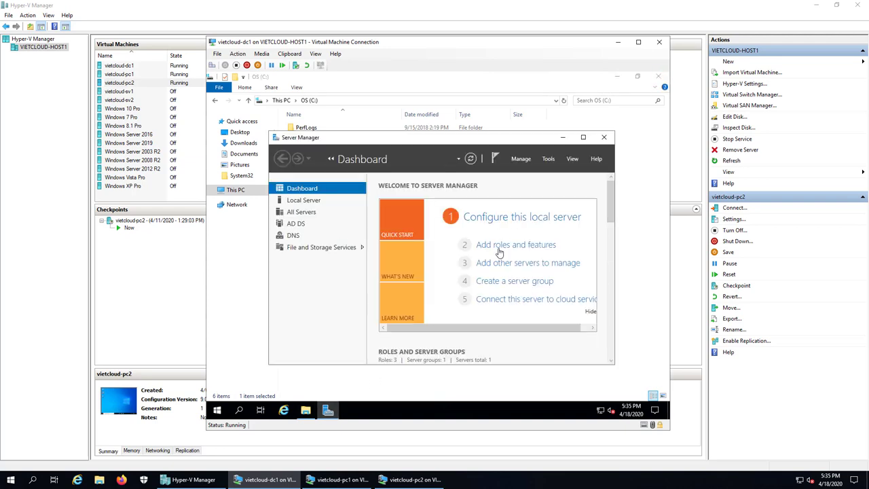
left_click(584, 138)
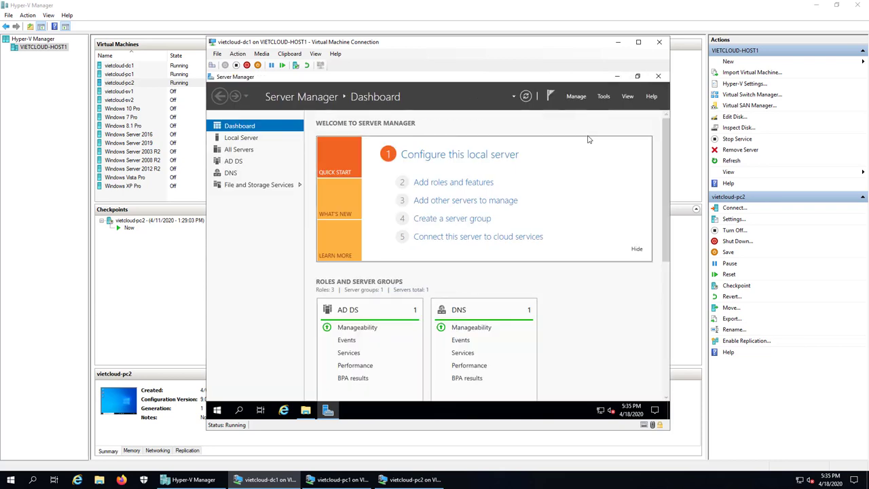
left_click(604, 97)
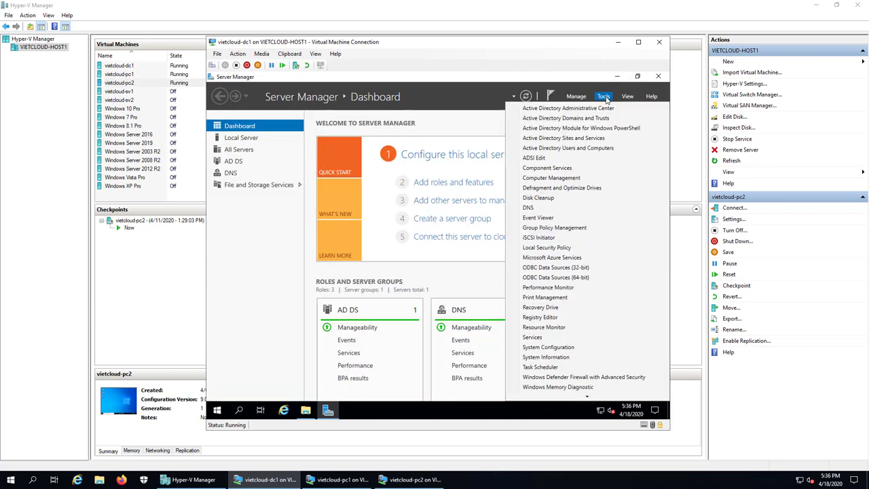
left_click(607, 150)
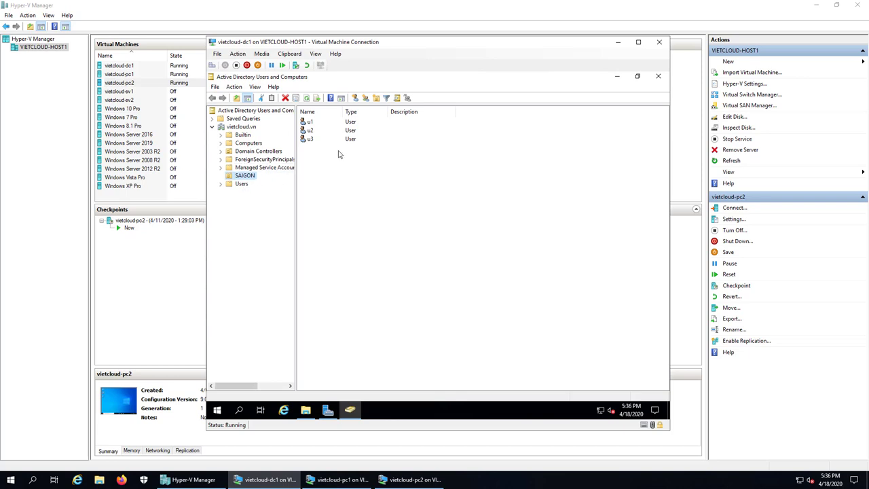
Add a new organizational unit named Manager at the vietcloud.vn domain root, fixing the 'Manger' typo.
left_click(245, 127)
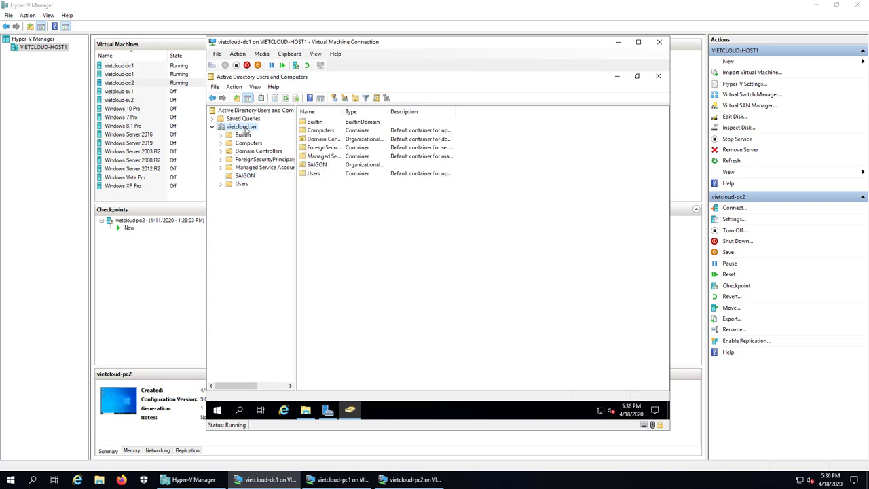
right_click(324, 224)
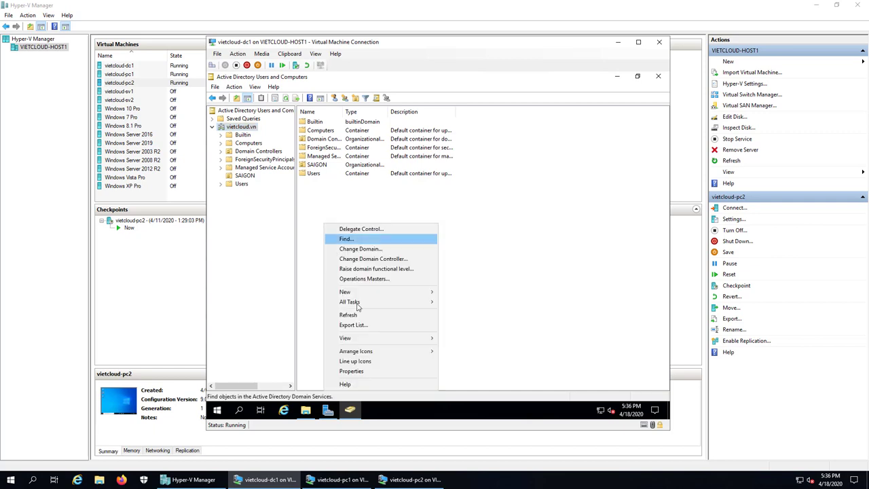
mouse_move(395, 293)
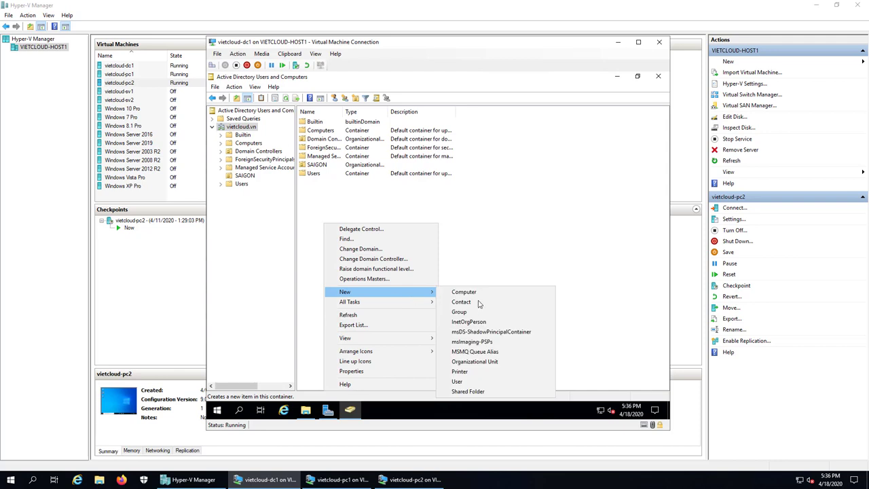
left_click(493, 361)
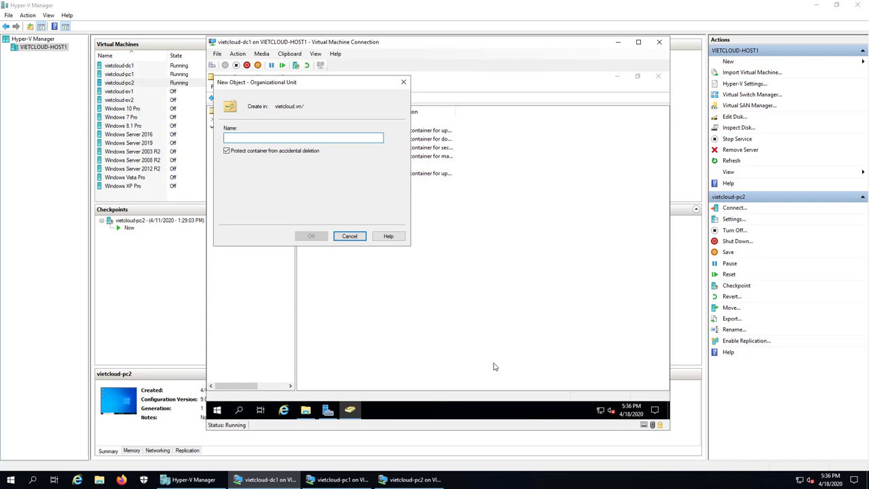
type("M")
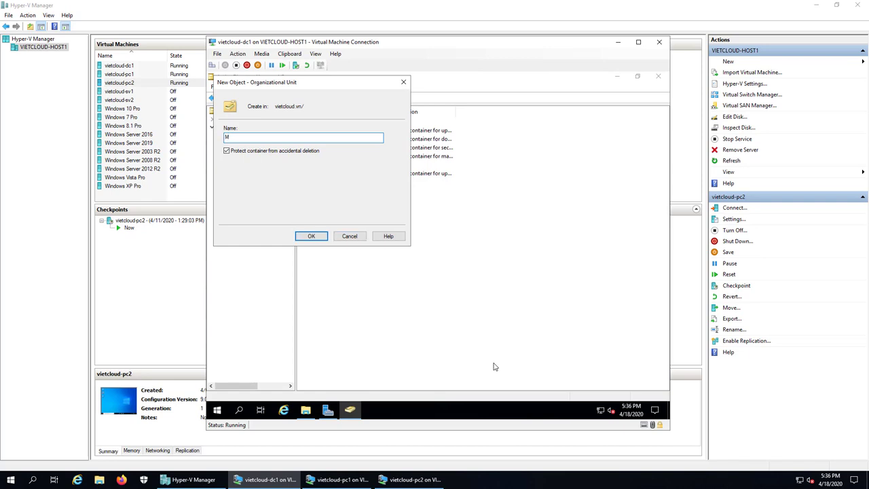
type("anger")
key("Left")
type("a")
left_click(309, 236)
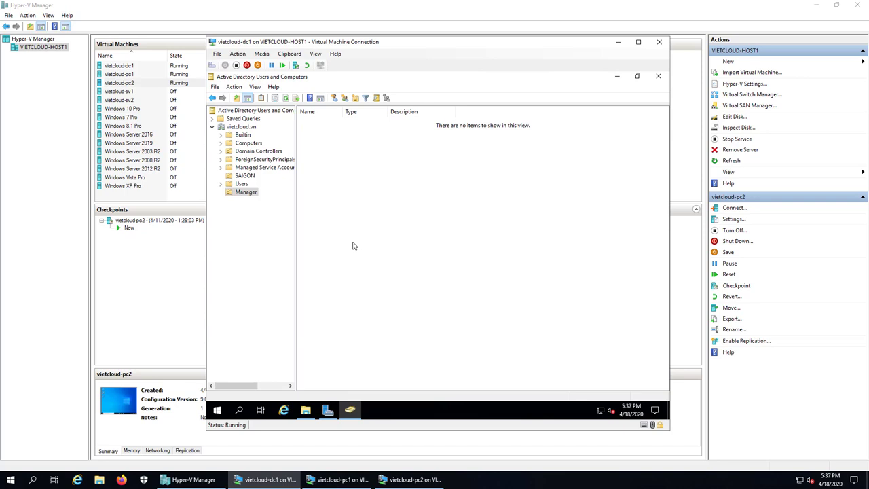
Start a new user in Manager with first name m1 and logon name m1.
right_click(342, 223)
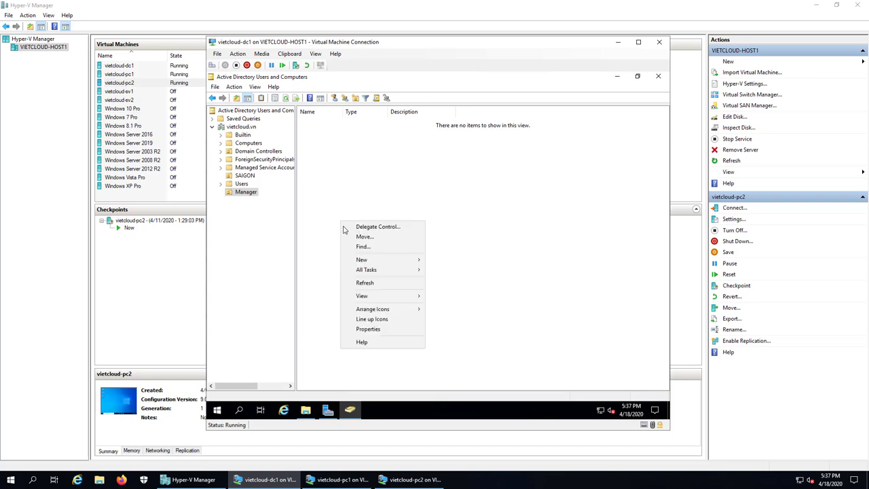
mouse_move(406, 262)
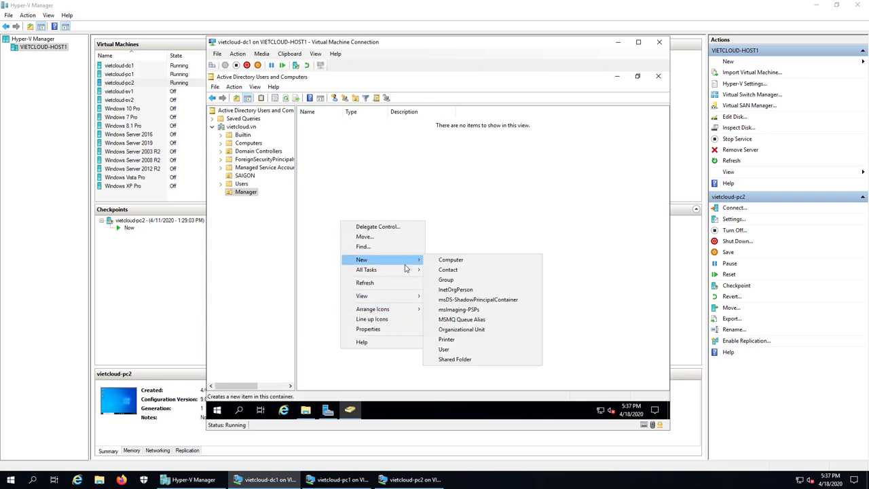
left_click(474, 350)
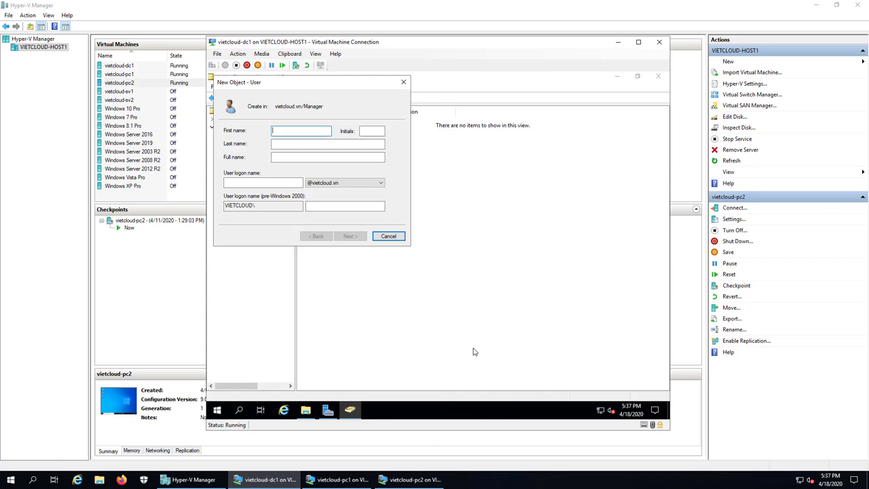
type("m1")
key("Tab")
key("Tab")
key("Tab")
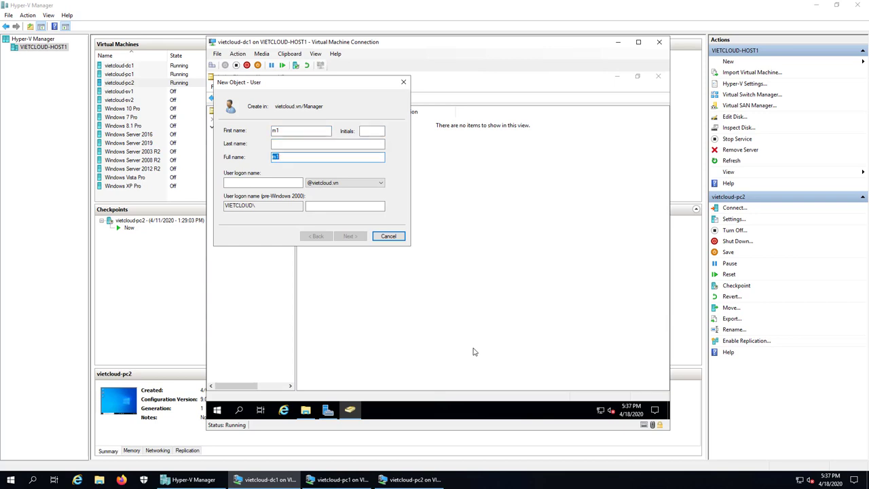
key("Tab")
type("m1")
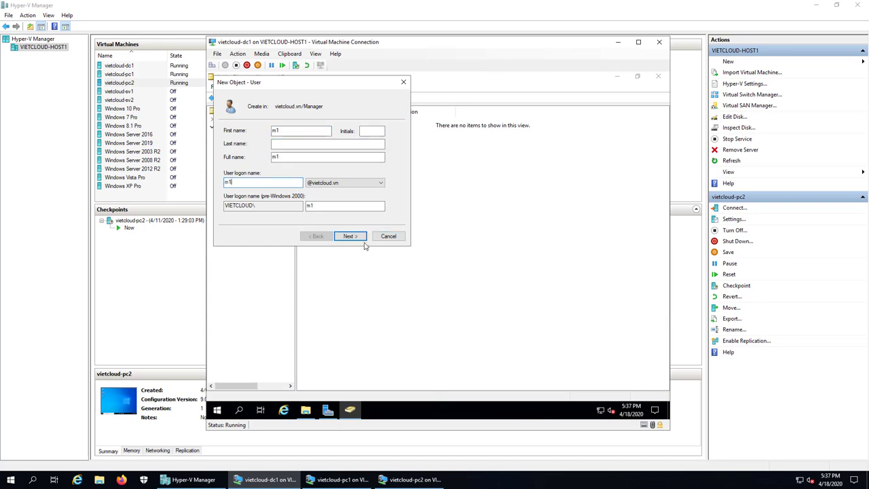
left_click(361, 238)
Give m1 a password set to never expire, finish the wizard, and minimize the dc1 window.
type("12")
key("Tab")
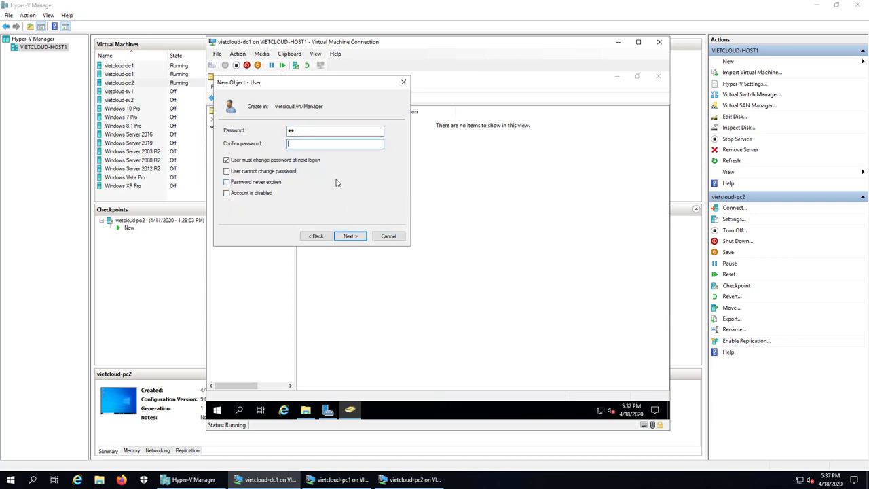
type("12")
key("Tab")
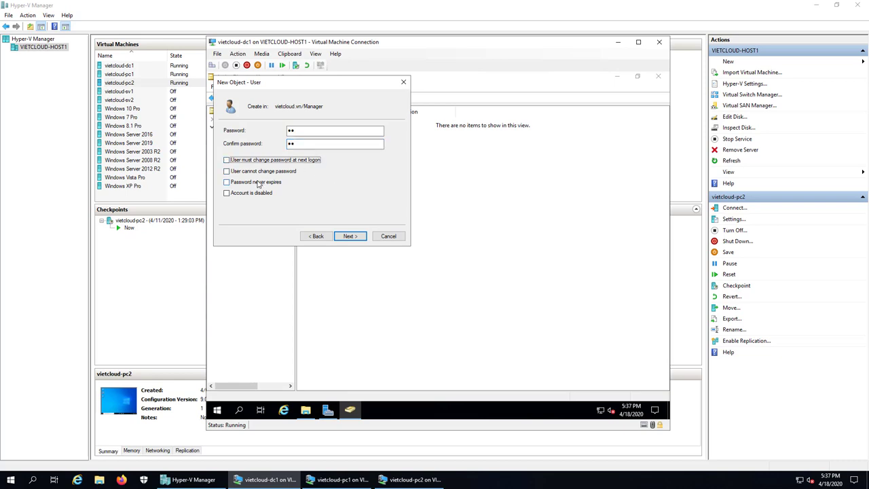
left_click(258, 182)
left_click(350, 237)
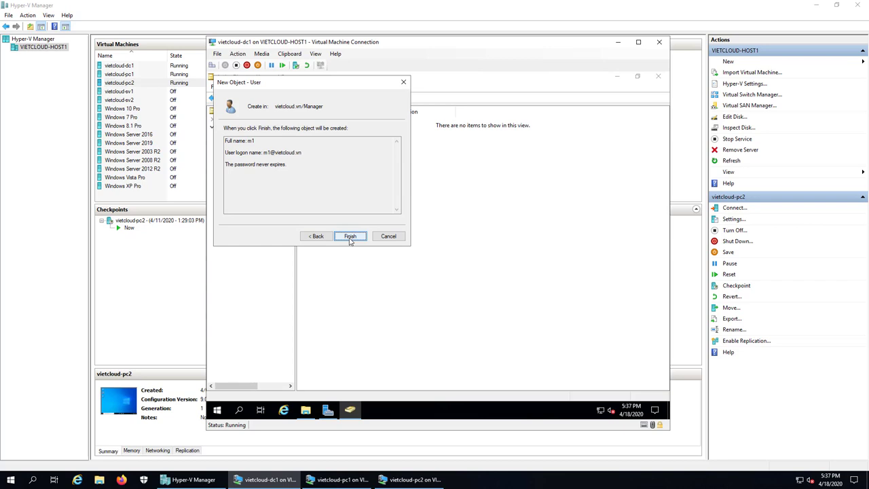
left_click(349, 236)
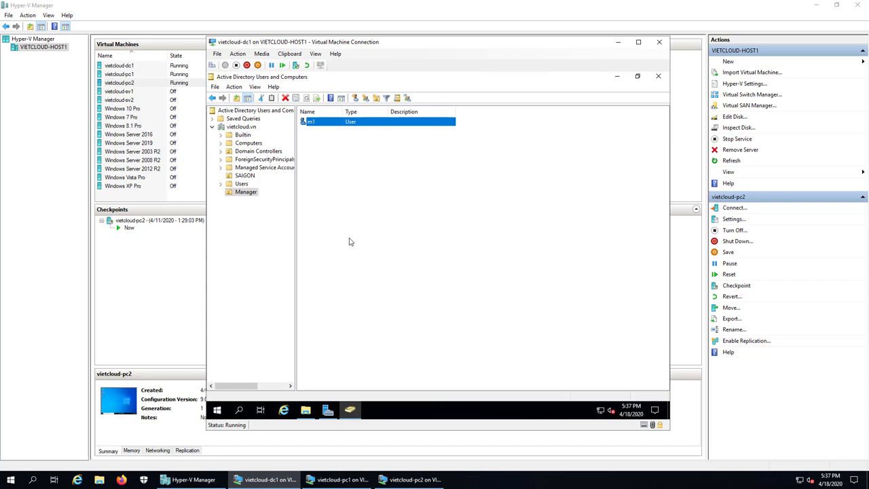
left_click(420, 250)
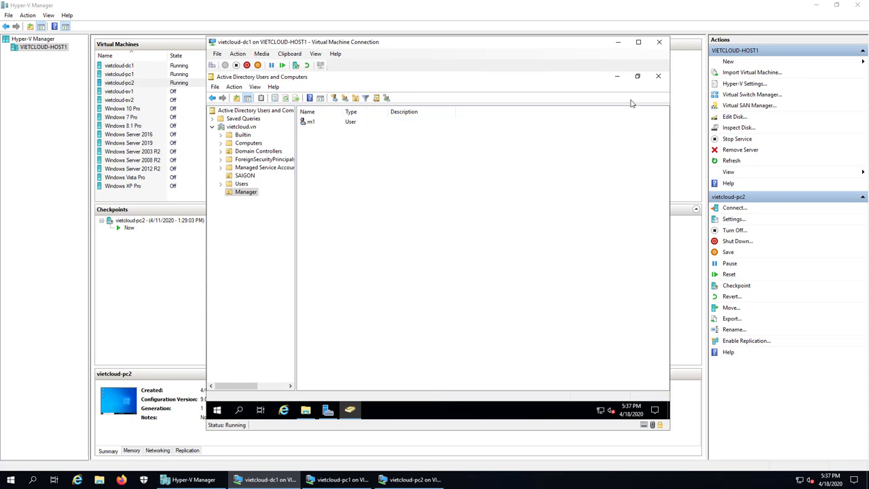
left_click(619, 41)
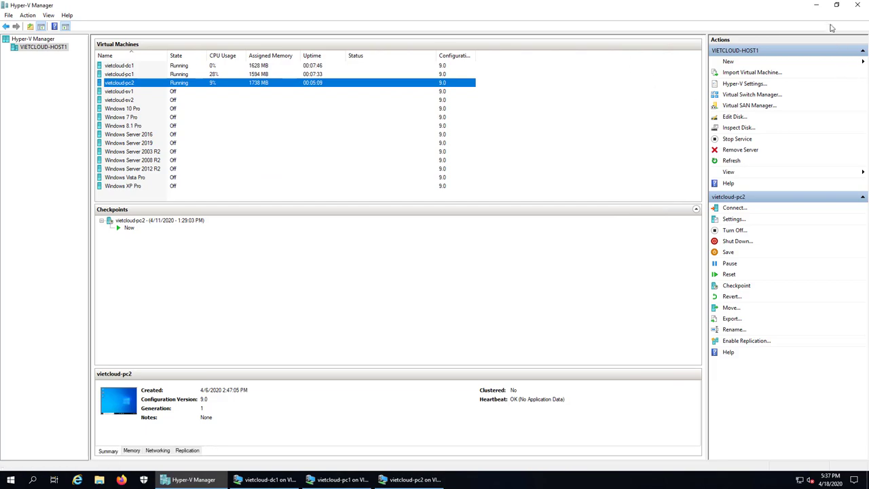
Open the desktop Note file and type the heading '1. Cau hinh Home Directory'.
left_click(817, 6)
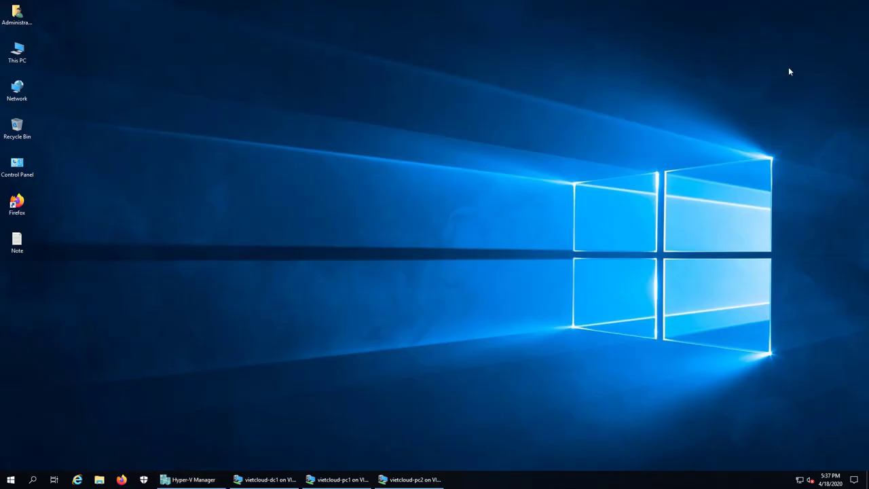
double_click(17, 241)
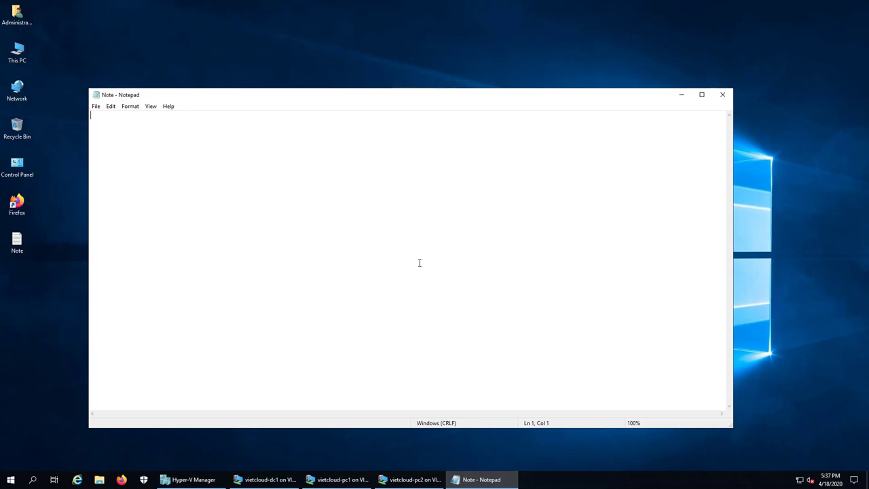
type("1. Cau hinh Home Directory")
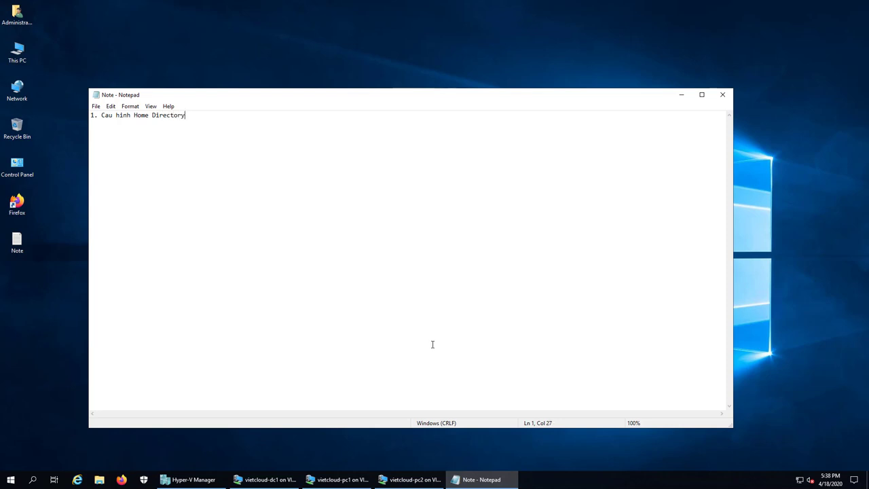
Bring back the dc1 console and open user m1's Properties on the Profile tab.
left_click(191, 480)
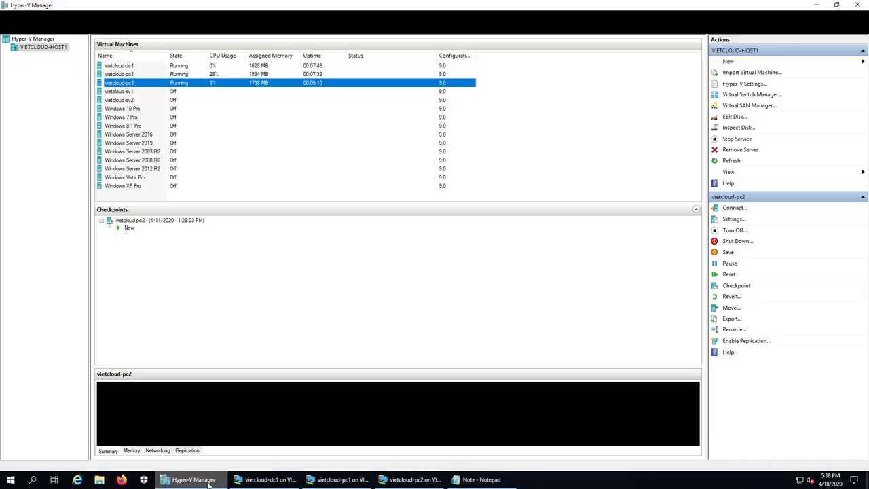
left_click(265, 480)
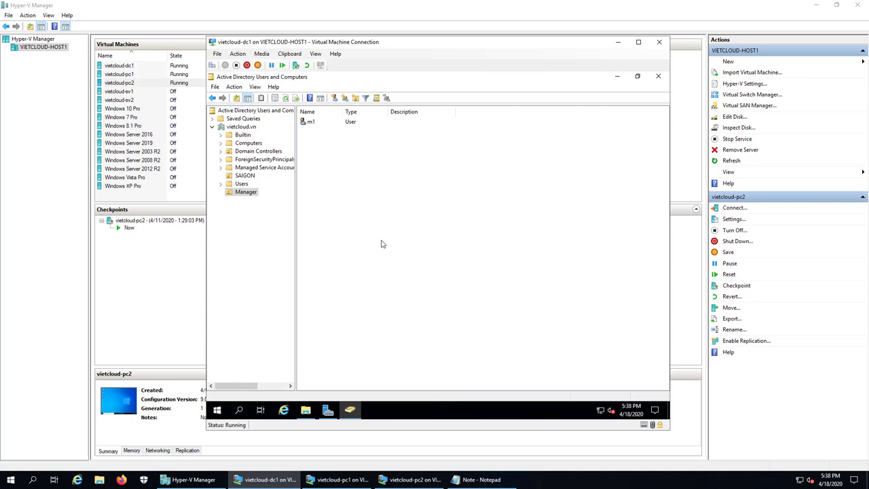
left_click(310, 122)
right_click(311, 122)
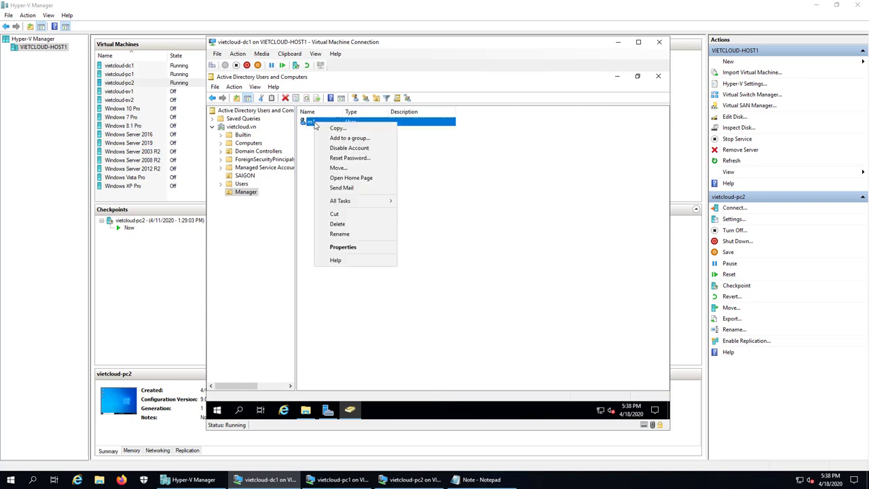
left_click(358, 248)
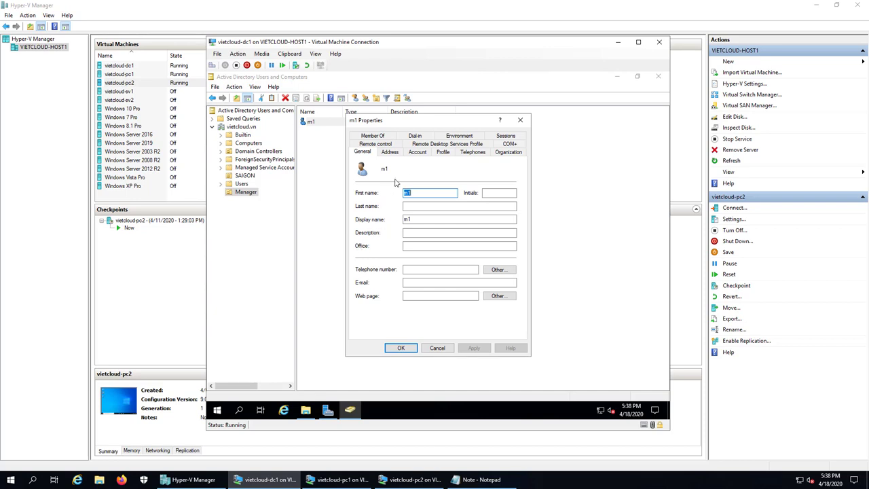
left_click(445, 156)
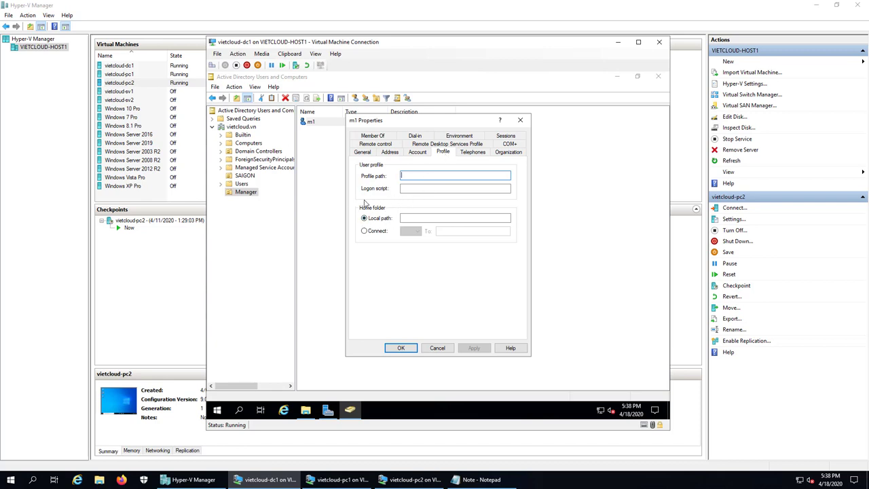
Connect m1's home folder as drive Z: to \\dc1\home_folder\%username%, apply, and close.
left_click(364, 230)
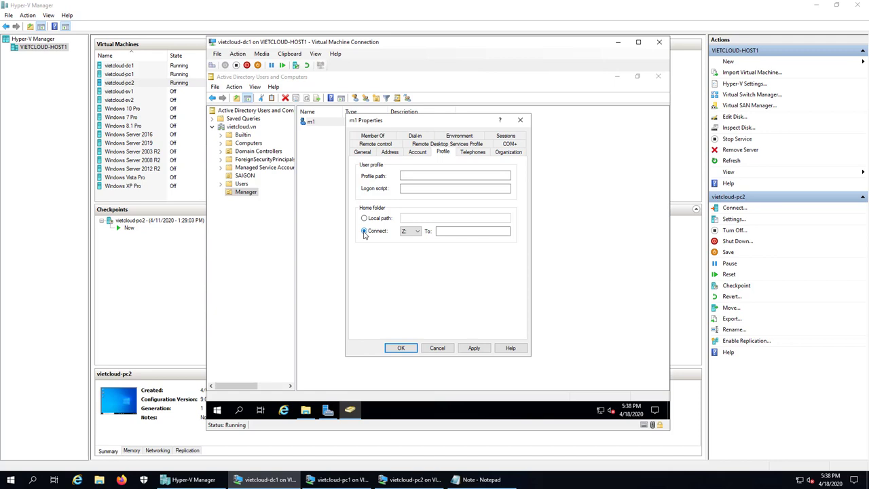
left_click(417, 231)
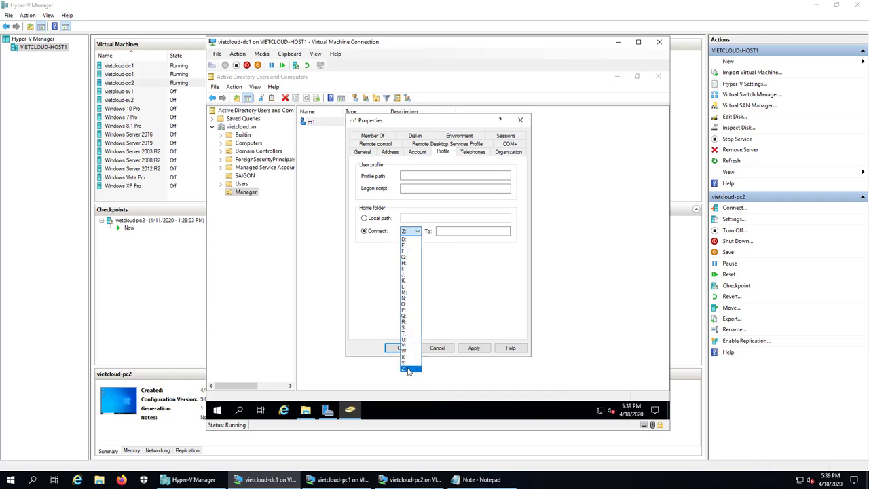
left_click(404, 368)
left_click(468, 230)
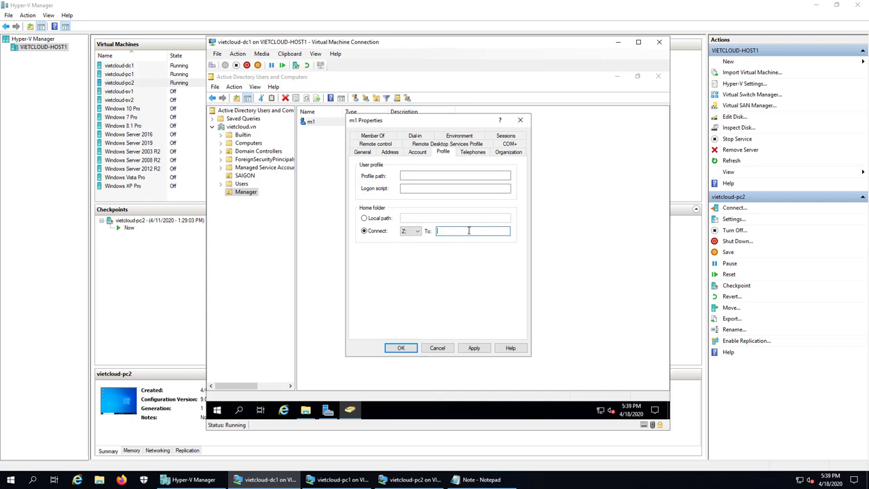
type("\\\\dc1\\home_folder")
type("\\%username%")
left_click(474, 349)
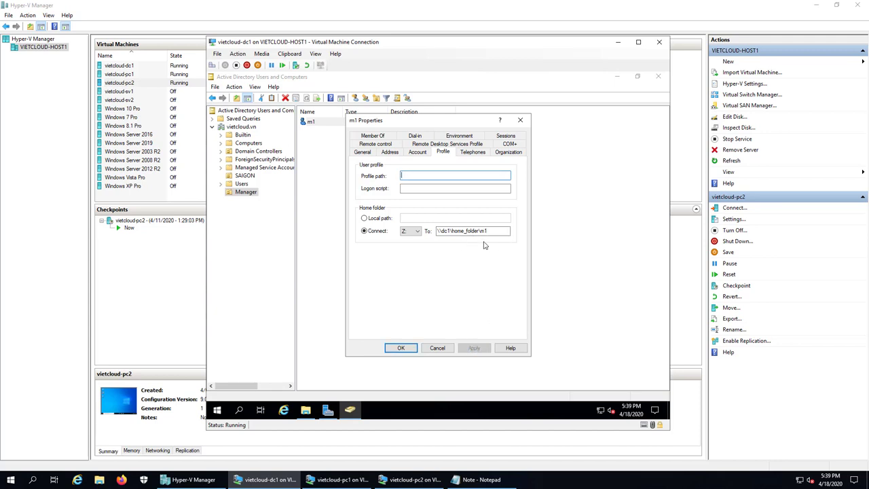
left_click(403, 348)
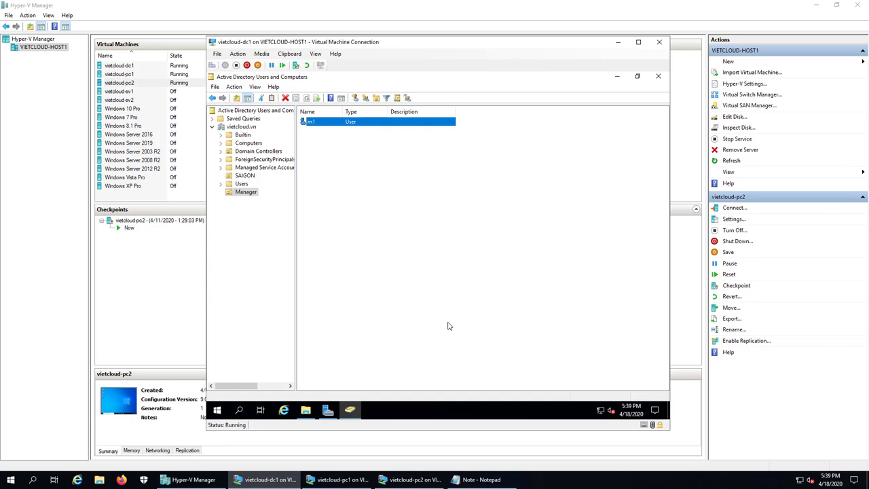
Add the line '2. Kiem tra Home Directory' to the Note file in Notepad.
left_click(366, 188)
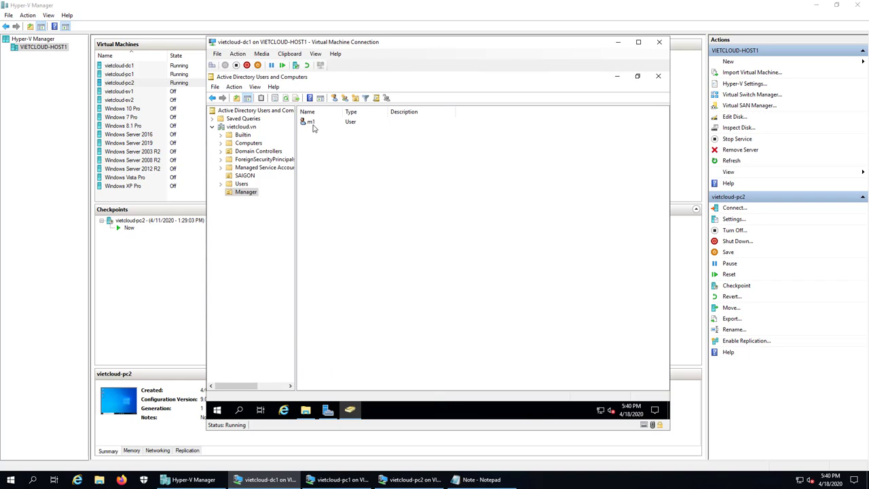
left_click(513, 482)
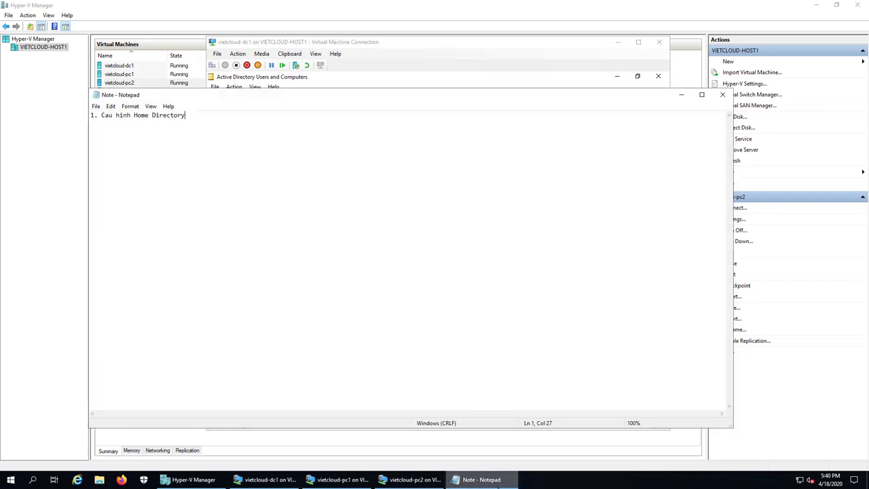
key("Return")
key("Return")
type("2")
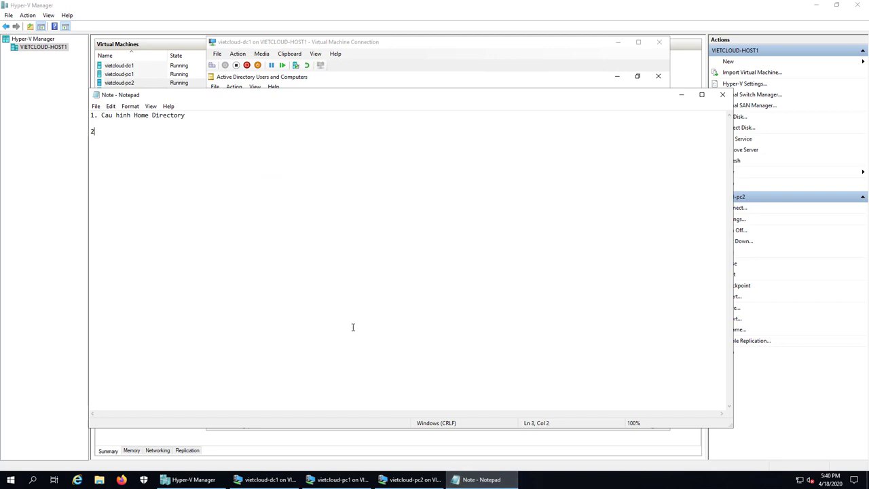
type(". Kiem tra Home Directory")
key("Return")
key("Return")
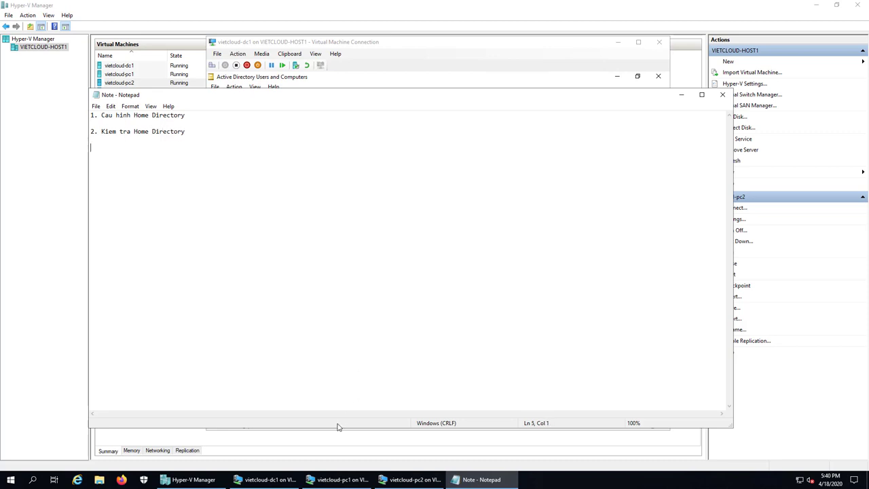
Bring Hyper-V Manager forward and minimize the dc1 virtual machine window.
left_click(204, 479)
left_click(238, 484)
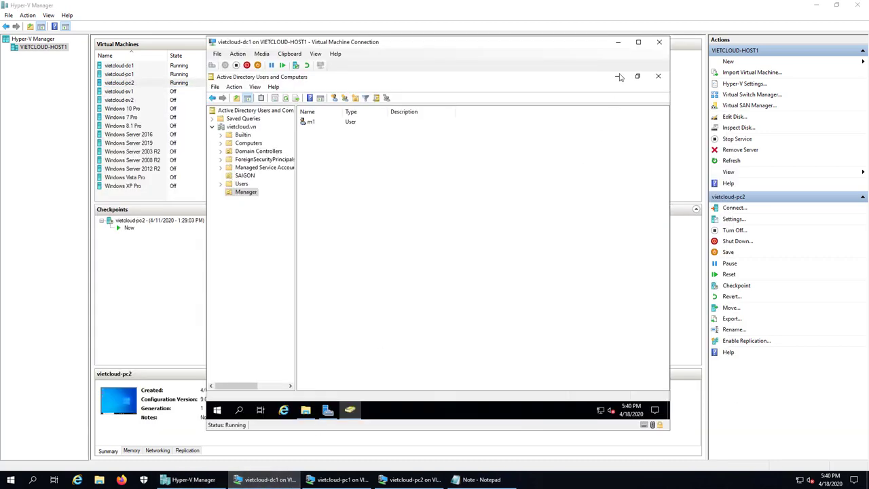
left_click(618, 44)
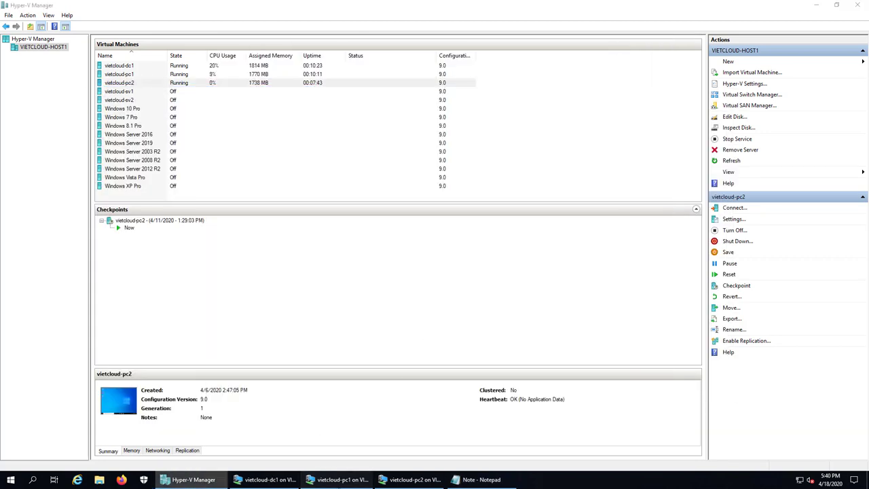
Sign in to the pc1 VM as Other user m1 with the account password.
left_click(336, 479)
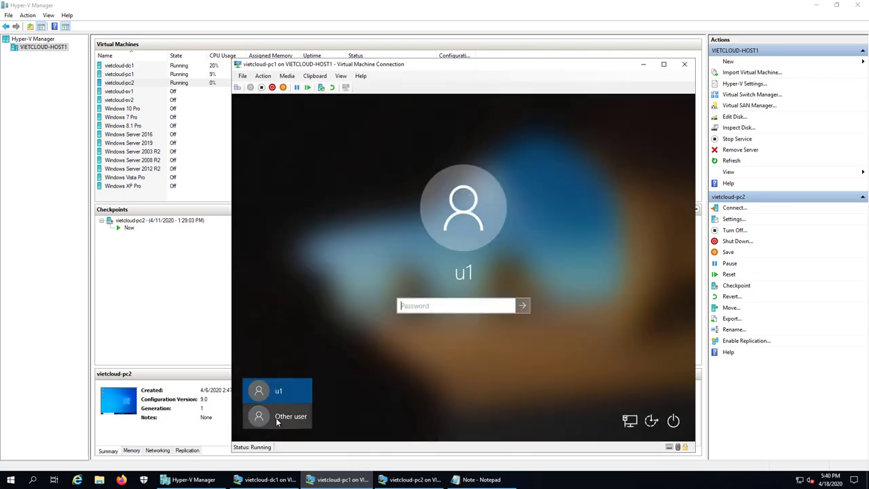
left_click(285, 416)
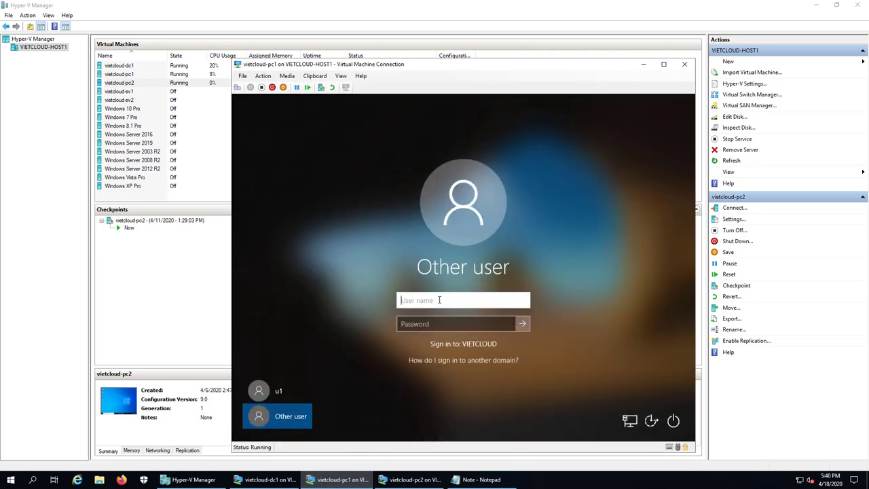
type("m1")
left_click(425, 323)
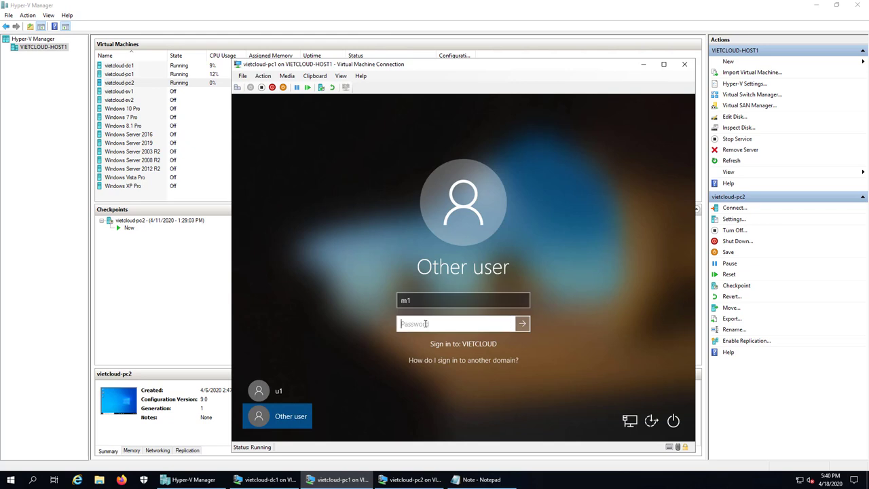
type("12")
key("Return")
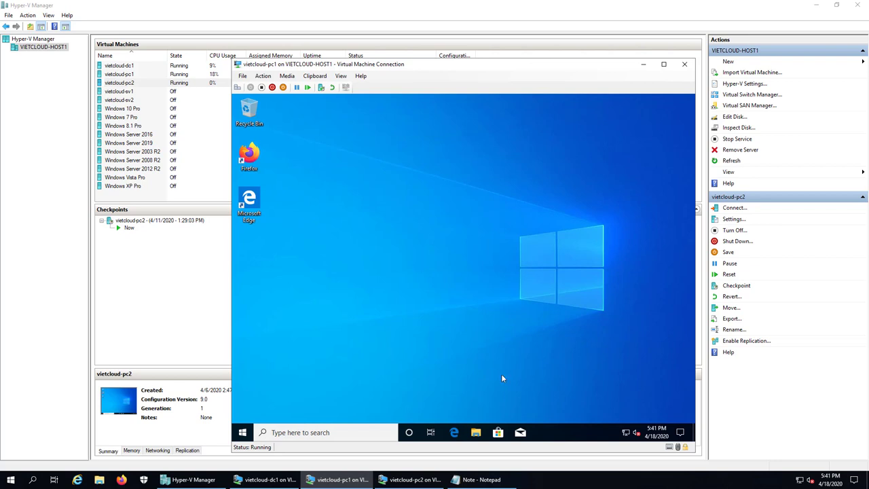
Open m1's network home drive Z: from This PC in a maximized File Explorer.
left_click(476, 433)
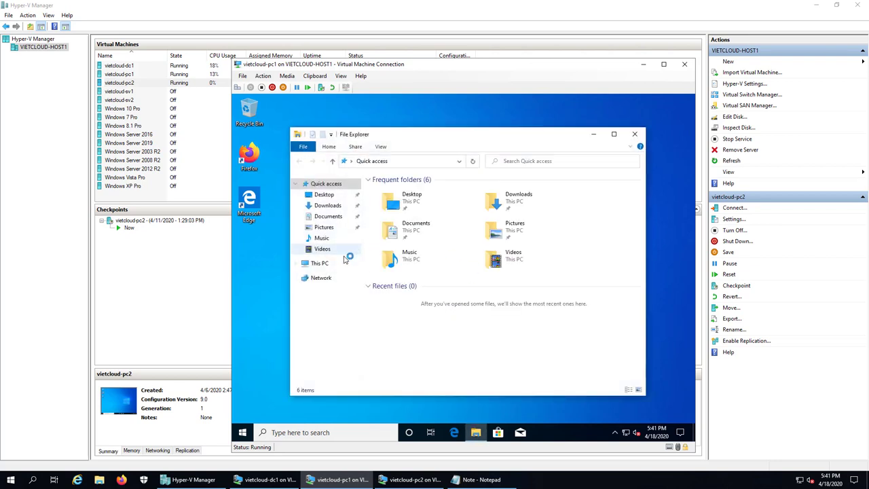
left_click(321, 264)
left_click(615, 135)
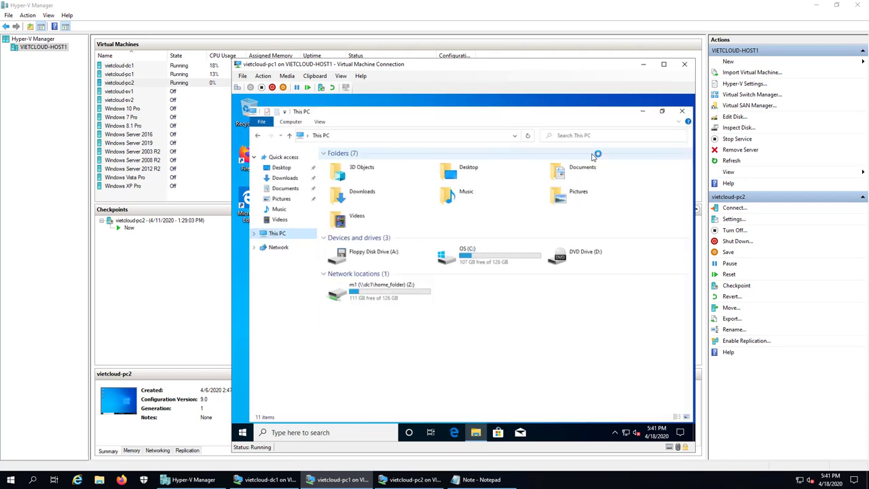
left_click(391, 285)
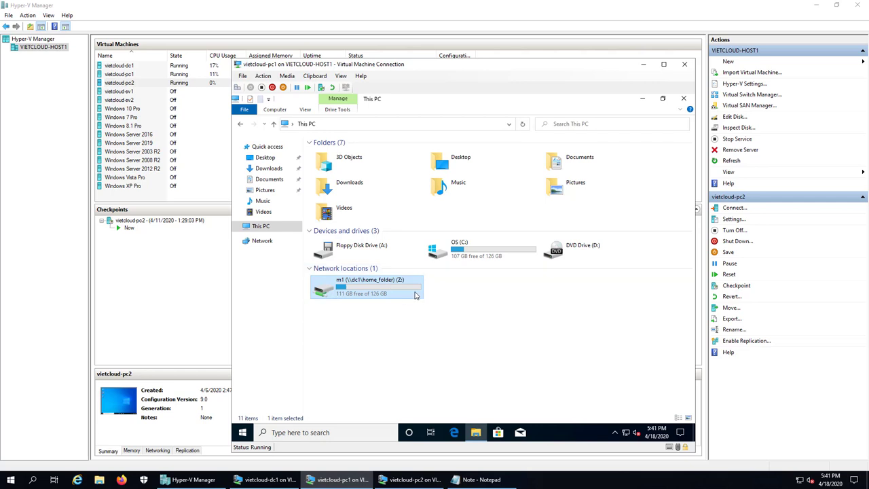
double_click(378, 293)
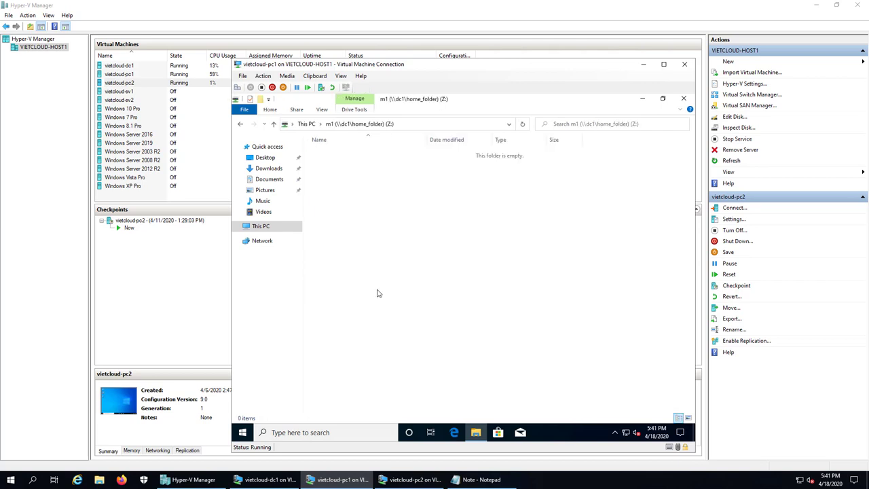
Create a new text document in Z: named data_m1.
right_click(369, 242)
mouse_move(409, 328)
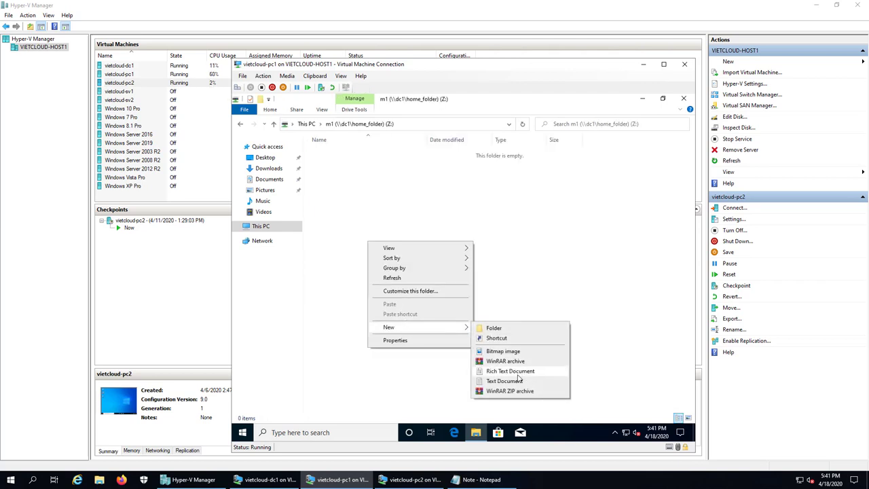
left_click(510, 385)
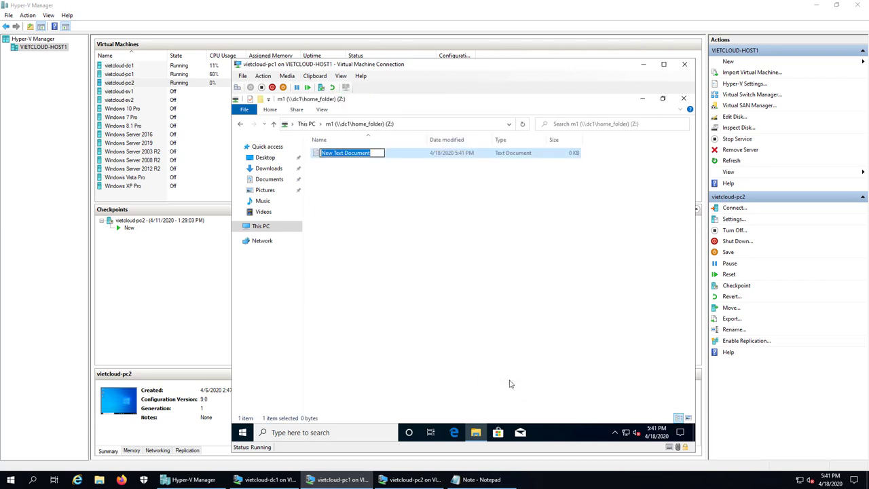
type("data")
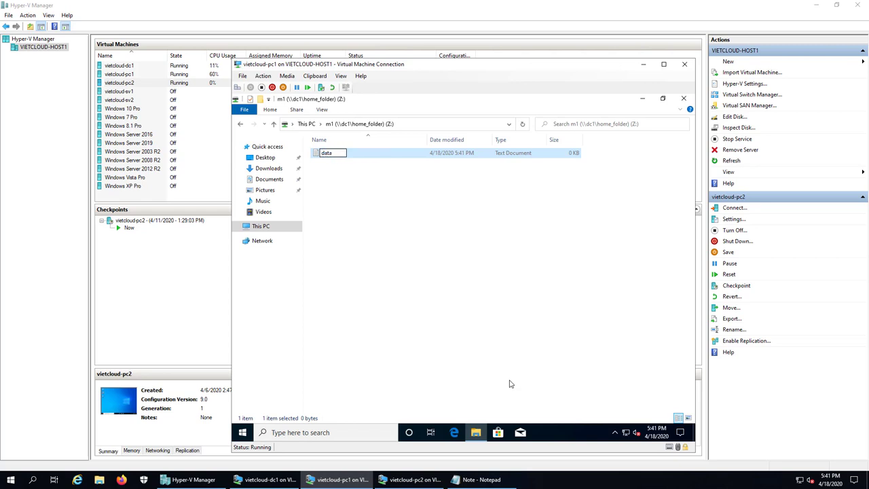
type("_m1")
key("Return")
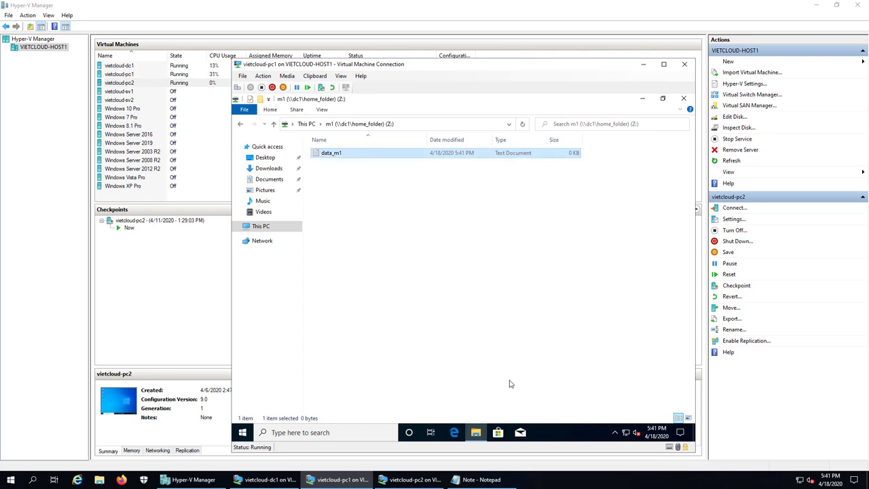
Write 'Hello' into data_m1, save and close it, then refresh the folder.
key("Return")
type("Hello")
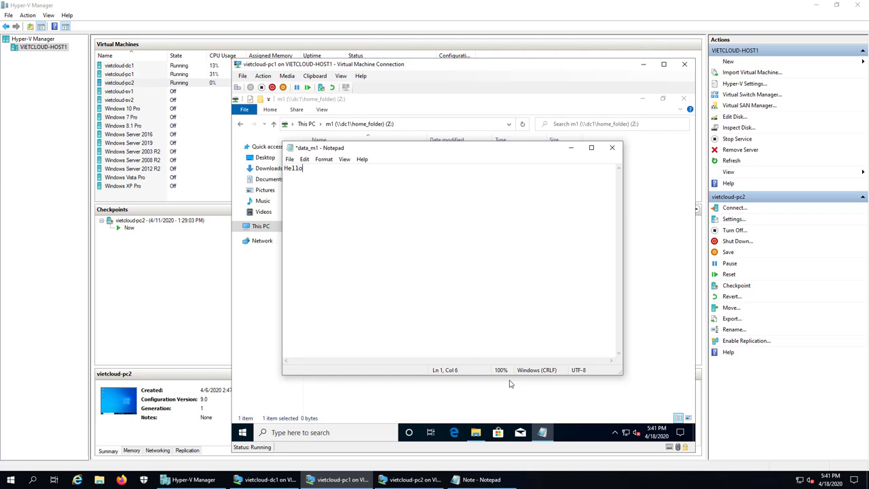
key("ctrl+s")
left_click(611, 147)
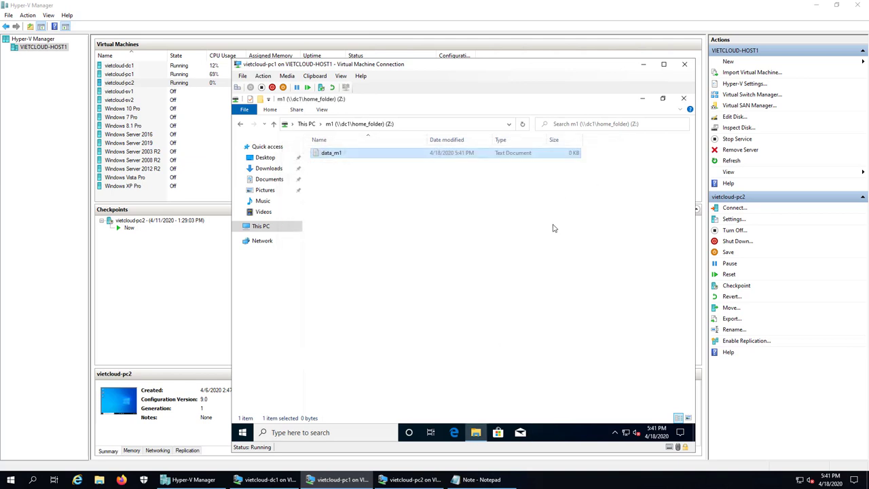
left_click(396, 233)
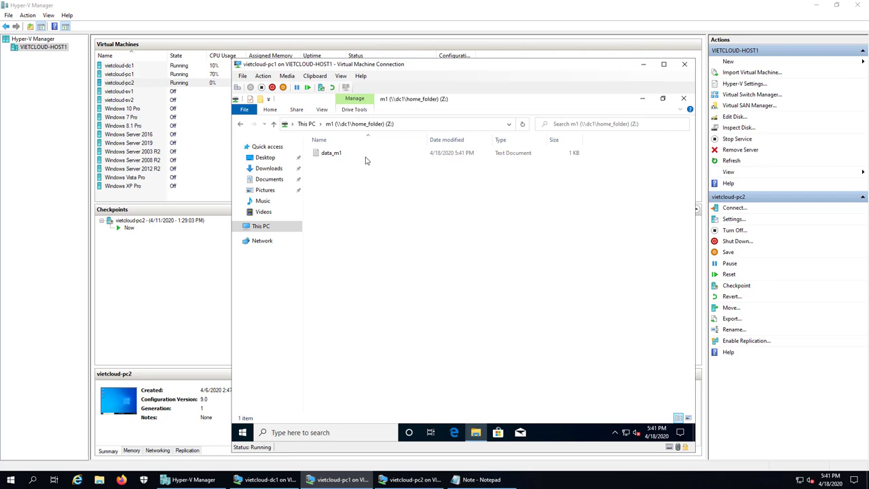
left_click(371, 125)
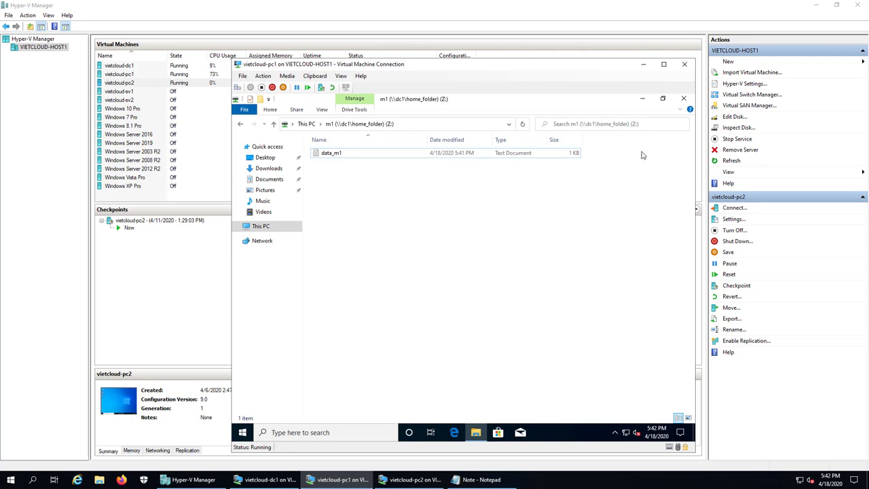
Switch to dc1 and open C:\Home_Folder\m1 to find the data_m1 file.
left_click(643, 64)
left_click(265, 480)
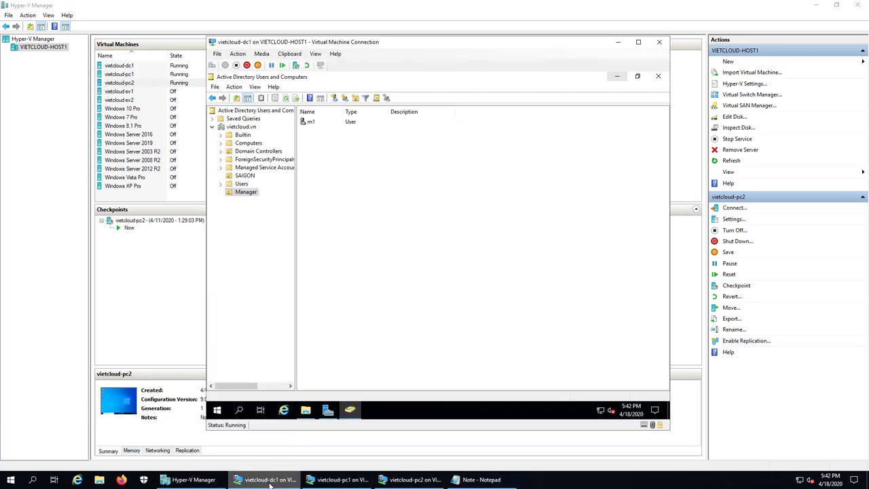
left_click(616, 76)
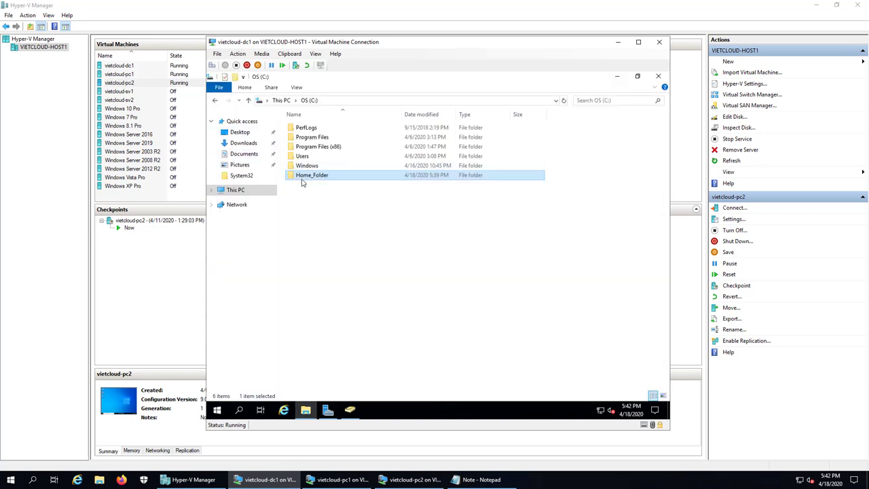
double_click(302, 175)
double_click(300, 129)
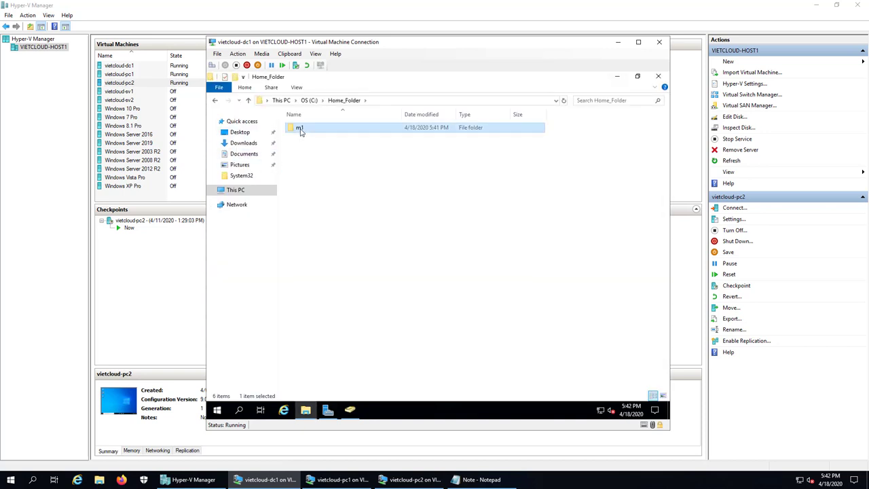
left_click(302, 129)
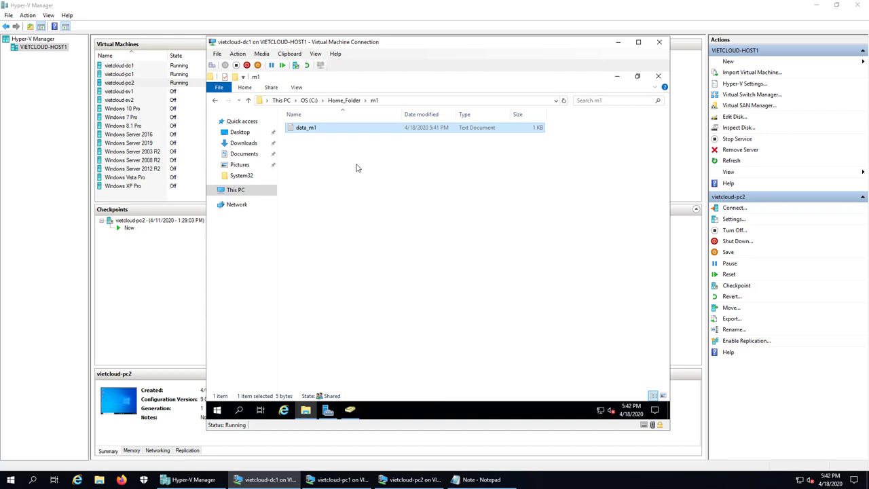
Add the line '3. Cau hinh Roaming User Profile' to the Notepad notes.
left_click(480, 473)
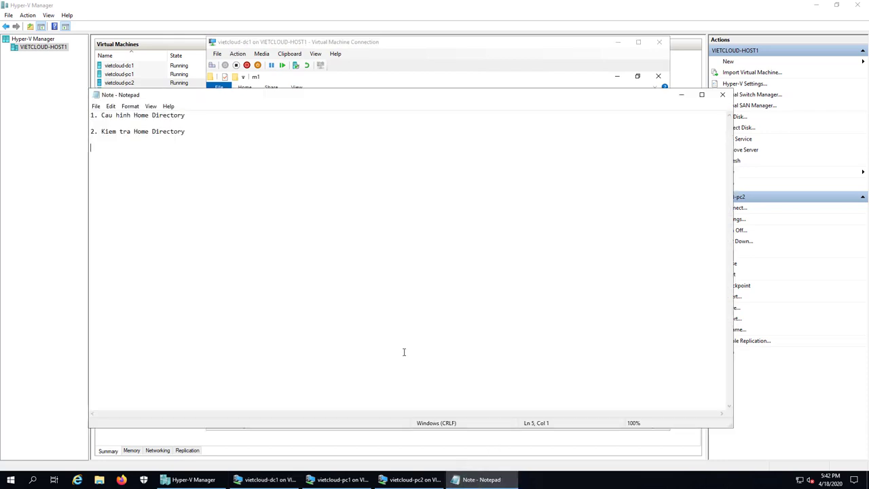
type("3. Cau hinh Roaming User Profile")
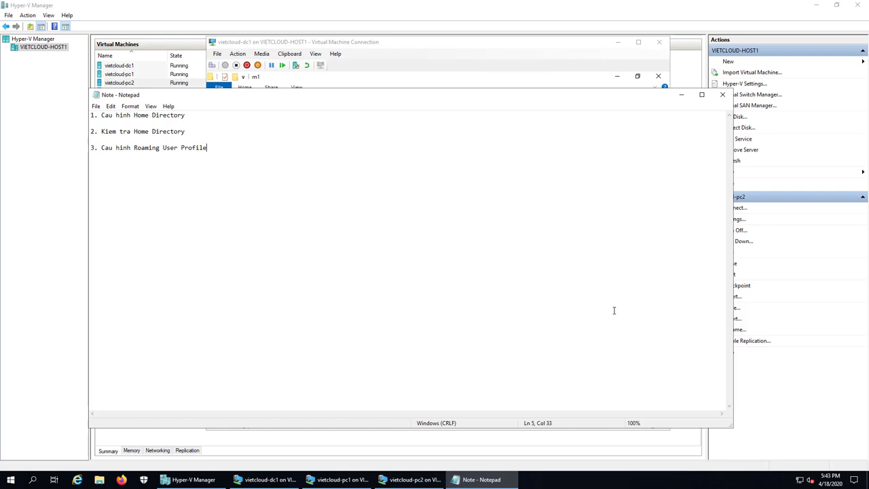
Minimize the notes and navigate File Explorer to the C: drive.
left_click(681, 95)
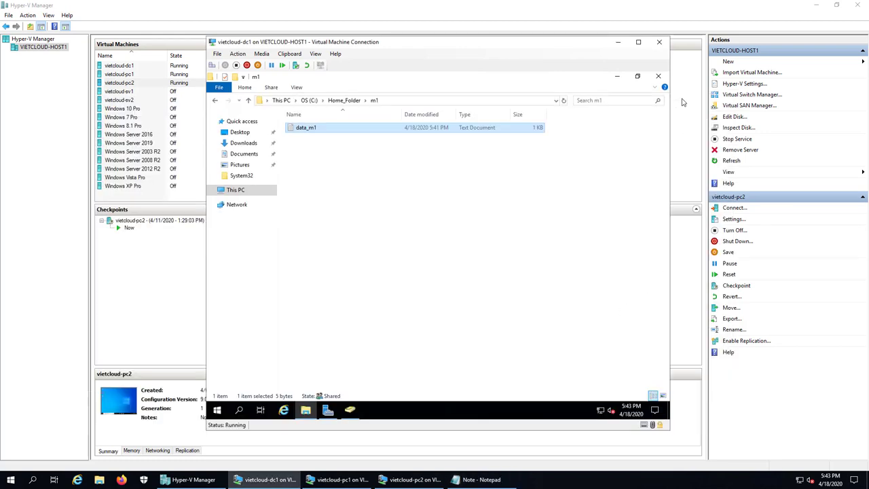
left_click(479, 288)
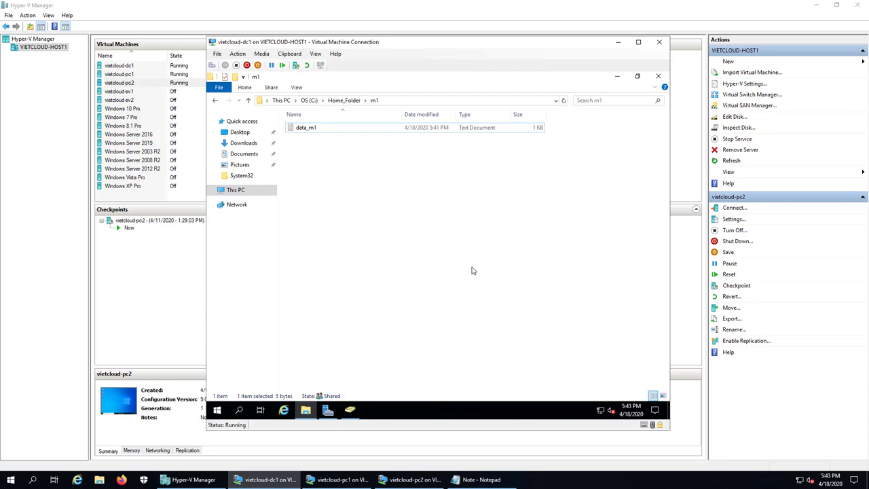
left_click(337, 131)
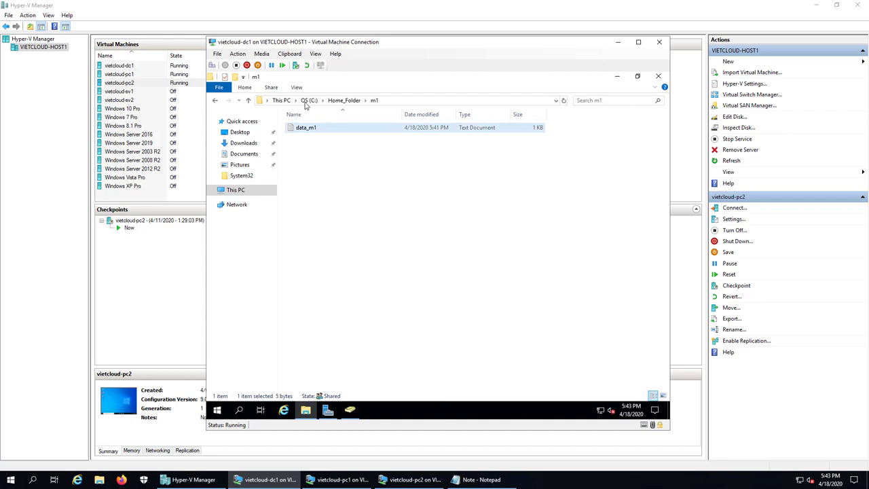
left_click(234, 190)
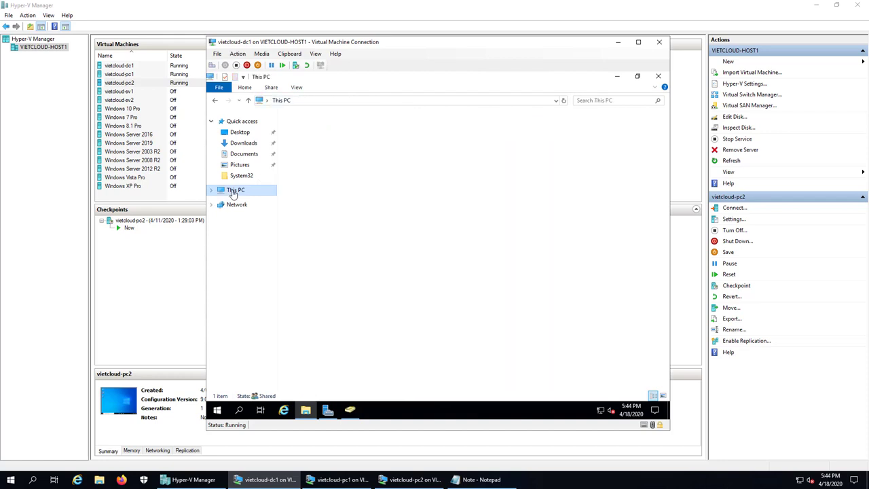
double_click(442, 228)
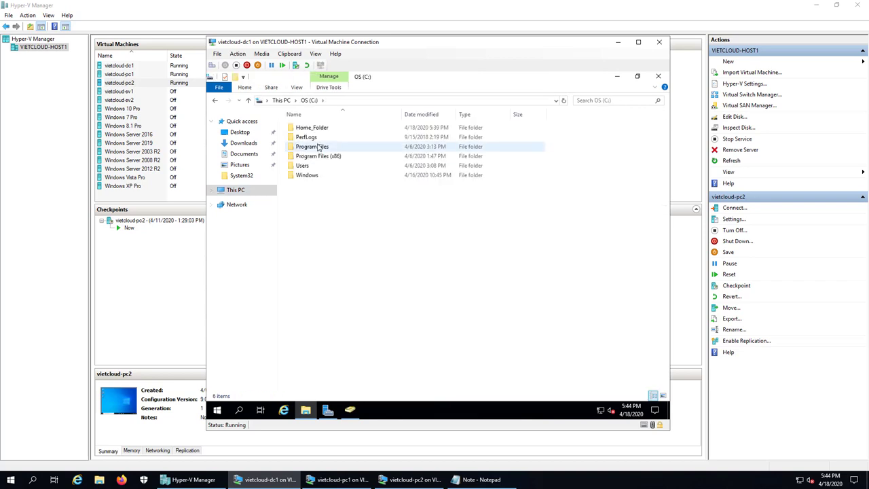
Create a new folder named Profiles at the root of C:.
right_click(325, 234)
mouse_move(366, 330)
left_click(455, 331)
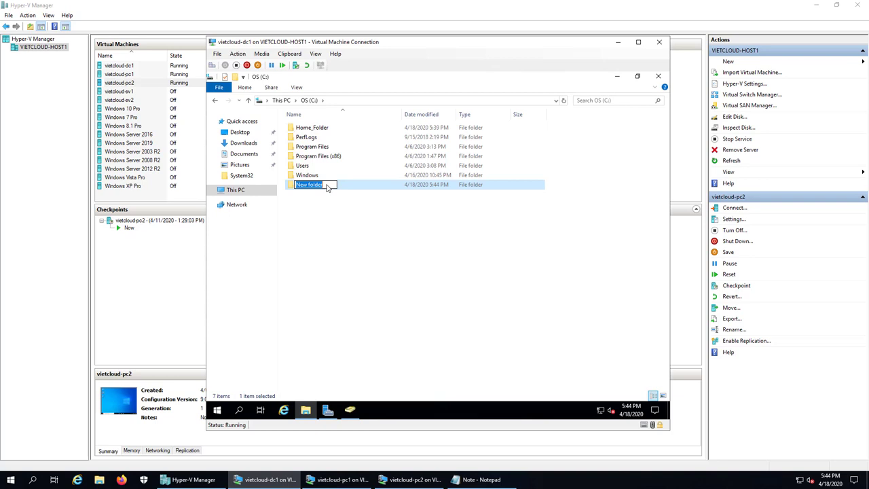
type("Profiles")
key("Return")
Share Profiles through Advanced Sharing with Everyone granted Full Control, then close its Properties.
right_click(326, 185)
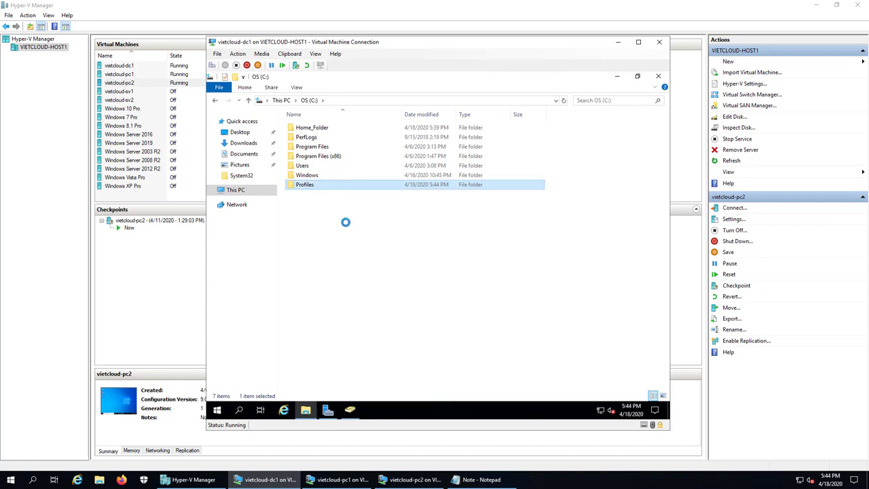
left_click(379, 379)
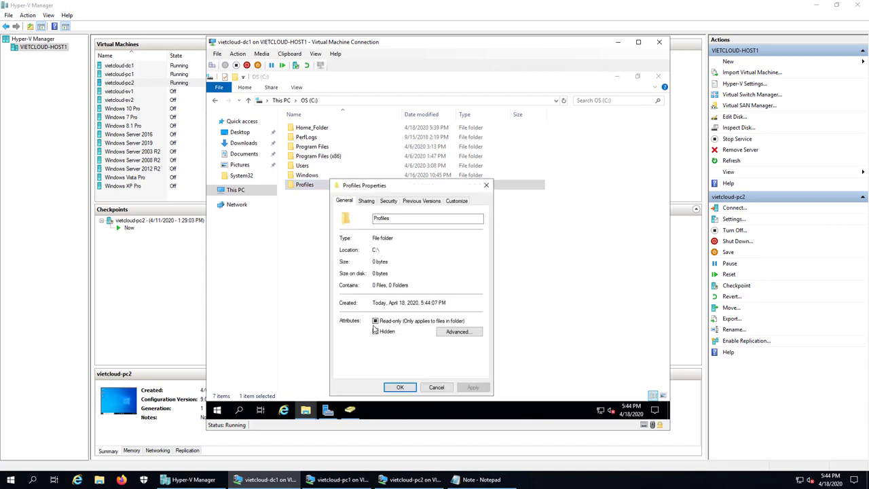
left_click(371, 203)
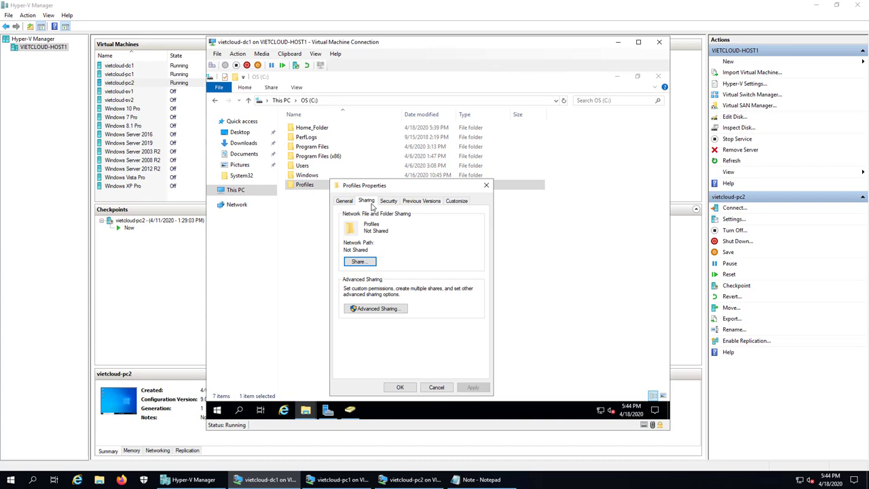
left_click(388, 314)
left_click(359, 219)
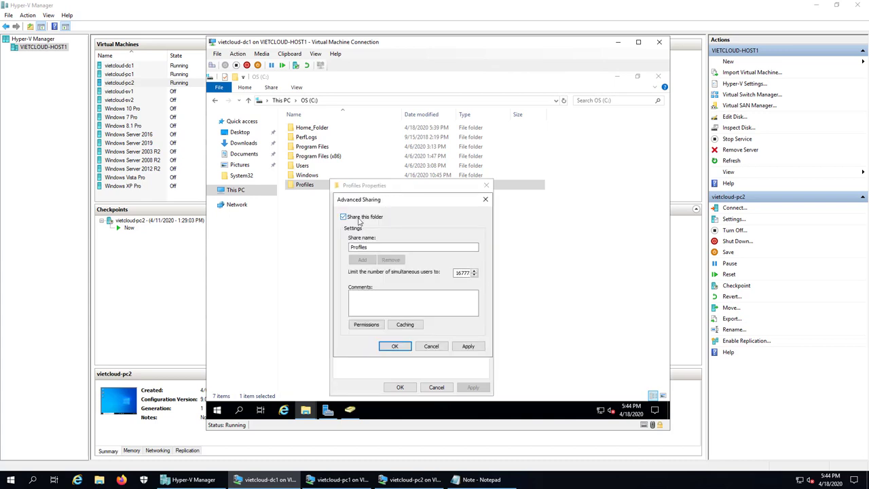
left_click(364, 326)
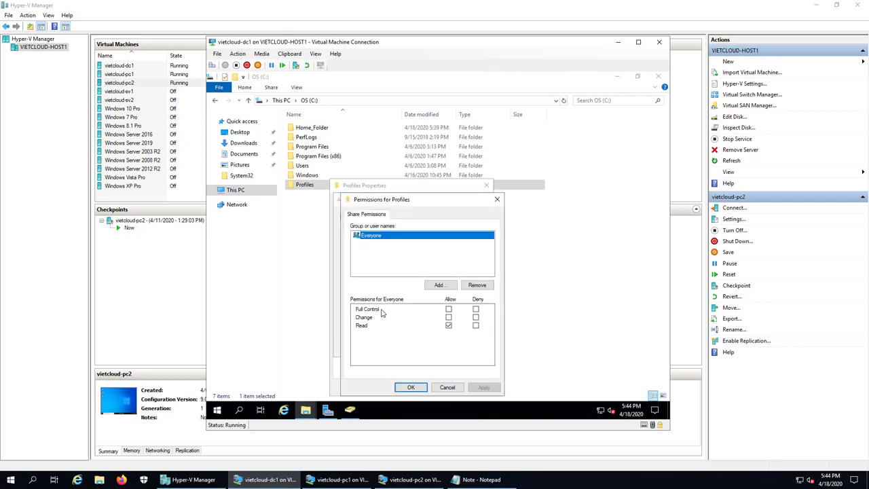
left_click(448, 310)
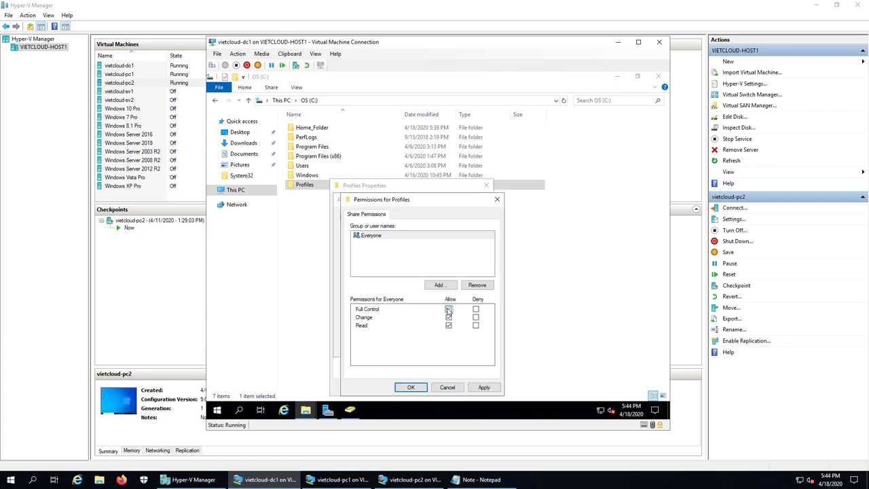
left_click(411, 388)
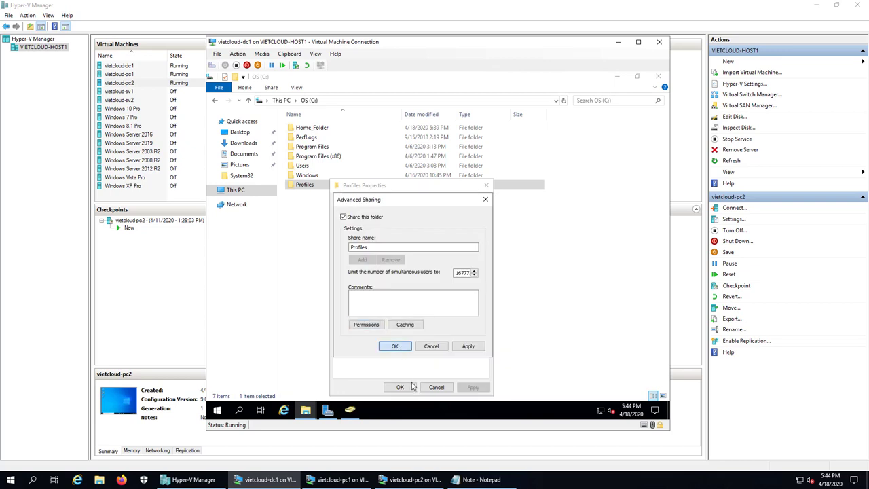
key("Return")
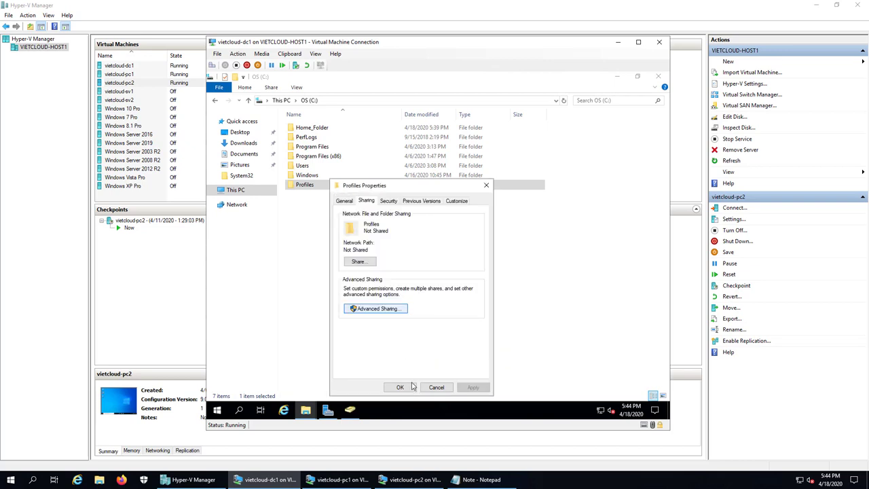
left_click(400, 387)
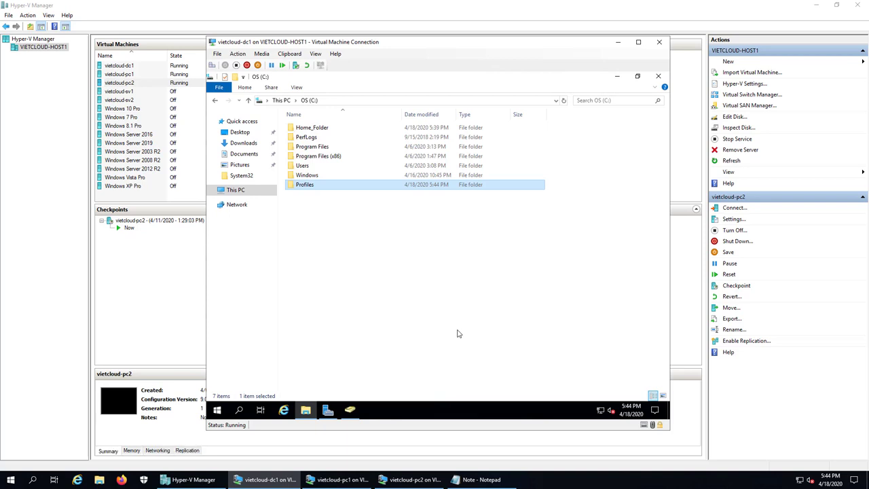
Expand vietcloud.vn, select the Manager OU, and open user m1's Properties.
left_click(349, 411)
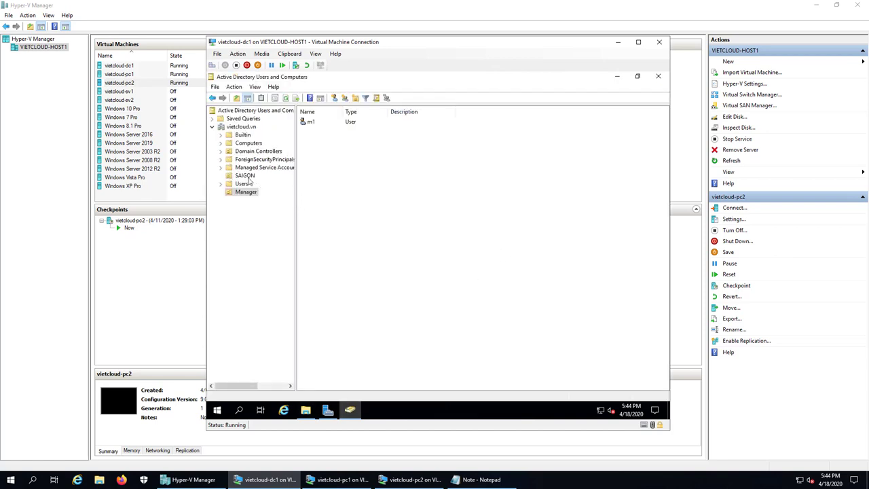
left_click_drag(246, 178, 241, 139)
left_click(242, 127)
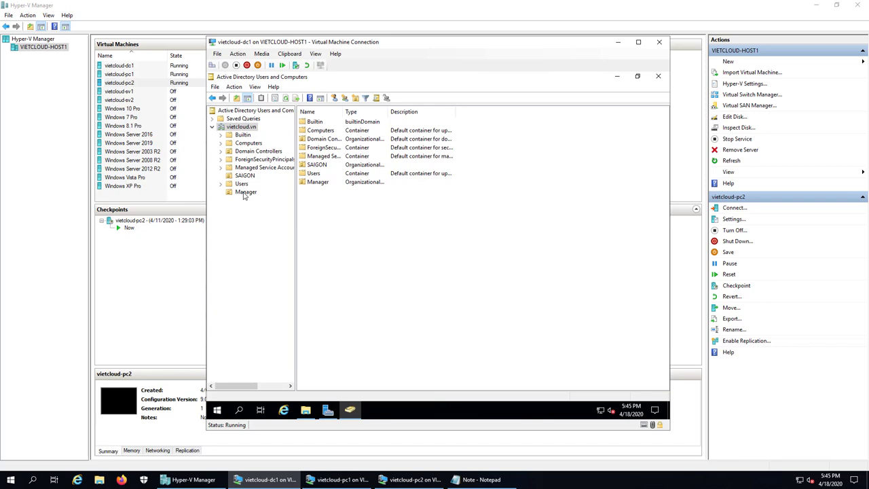
left_click(245, 193)
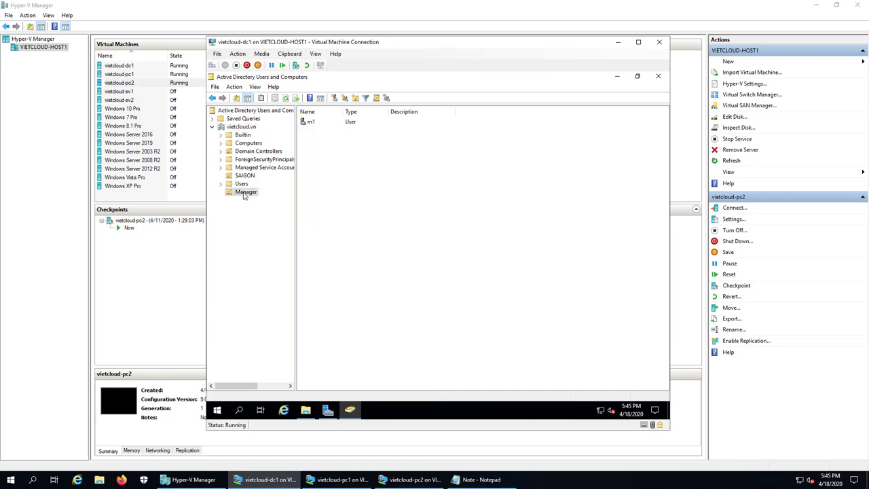
left_click(309, 122)
right_click(316, 124)
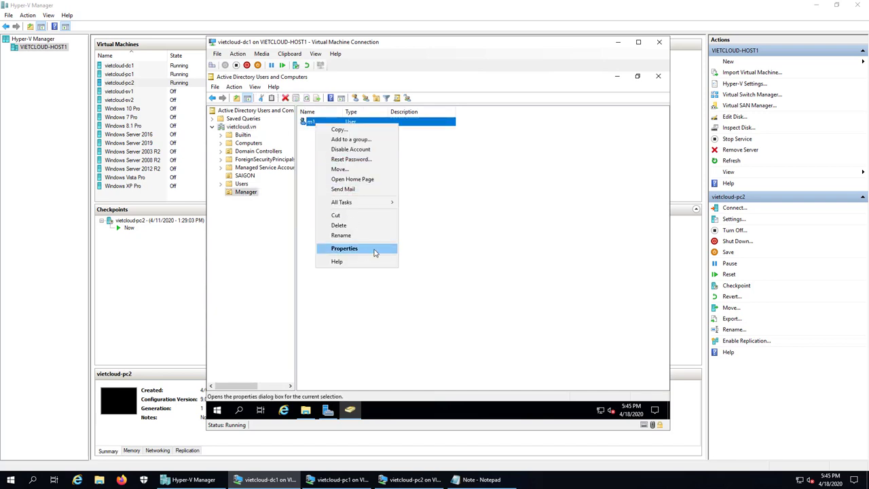
left_click(373, 248)
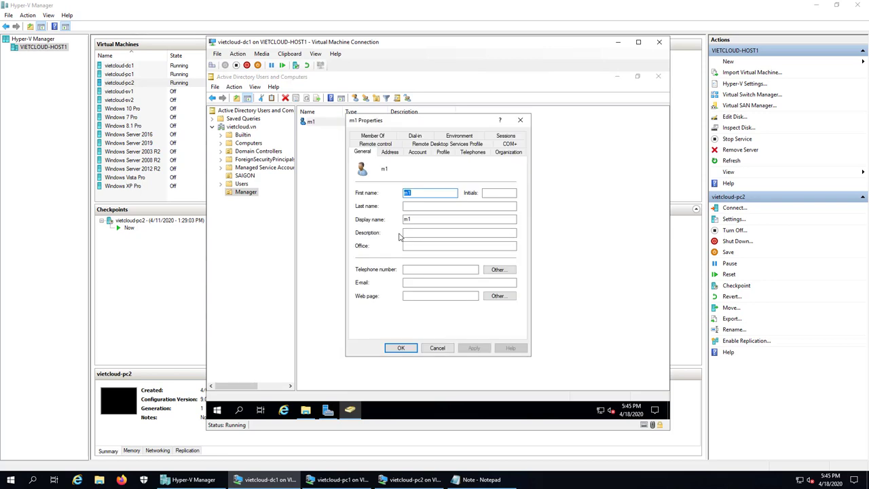
Enter \\dc1\profiles\%username% as m1's profile path, apply, verify it resolves to m1, and OK.
left_click(443, 152)
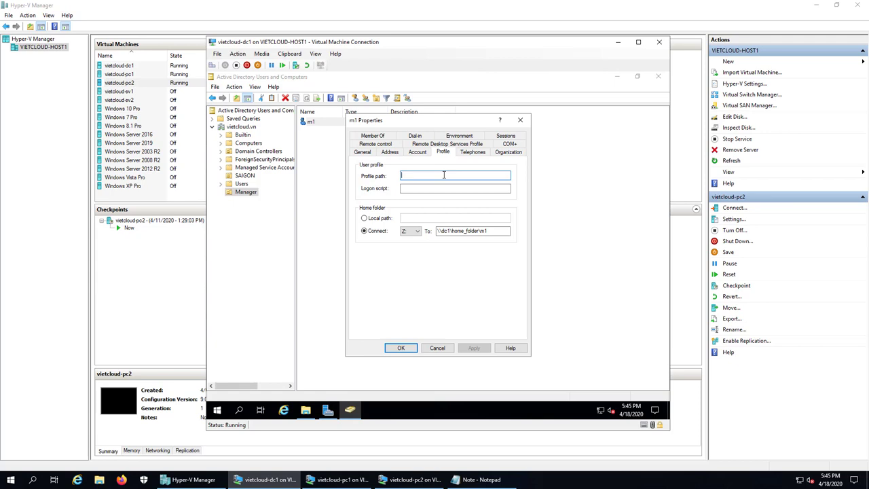
type("\\\\dc1\\profiles\\%use")
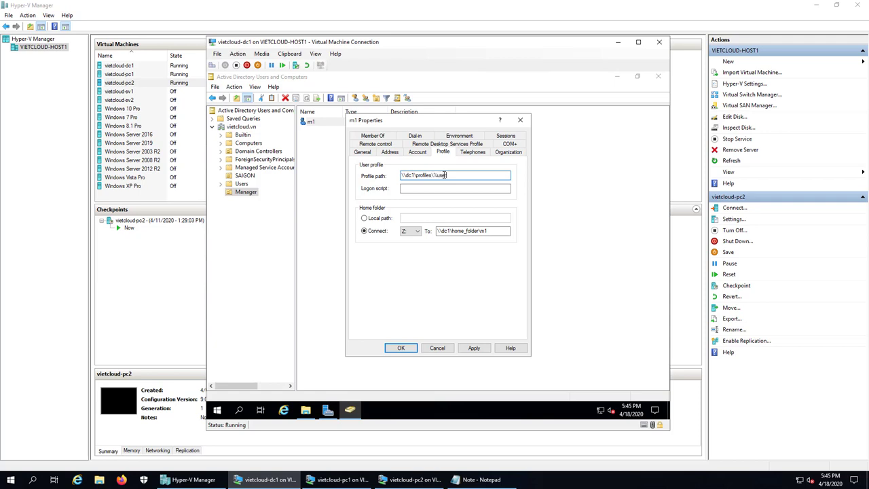
type("rname%")
left_click(474, 348)
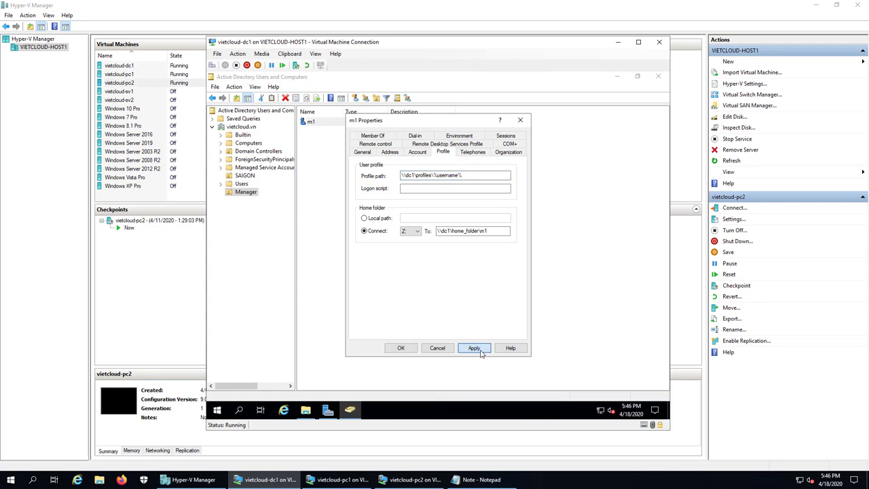
left_click(445, 175)
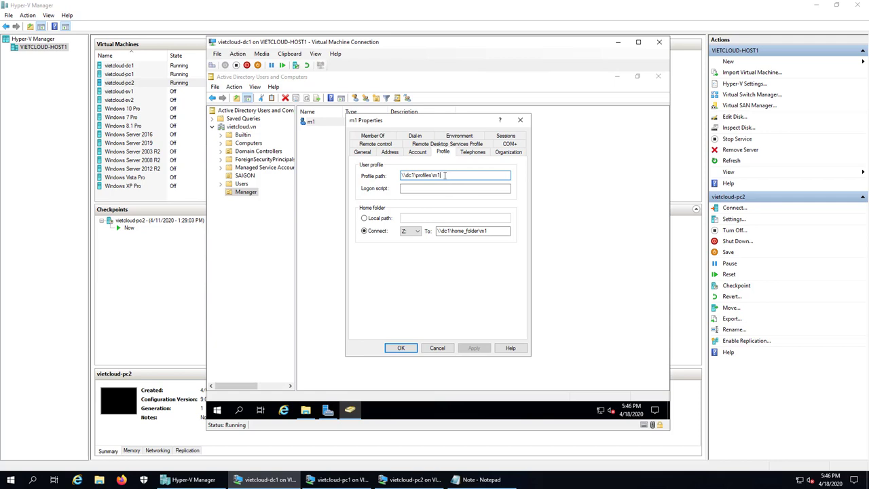
left_click_drag(445, 175, 434, 175)
left_click(400, 348)
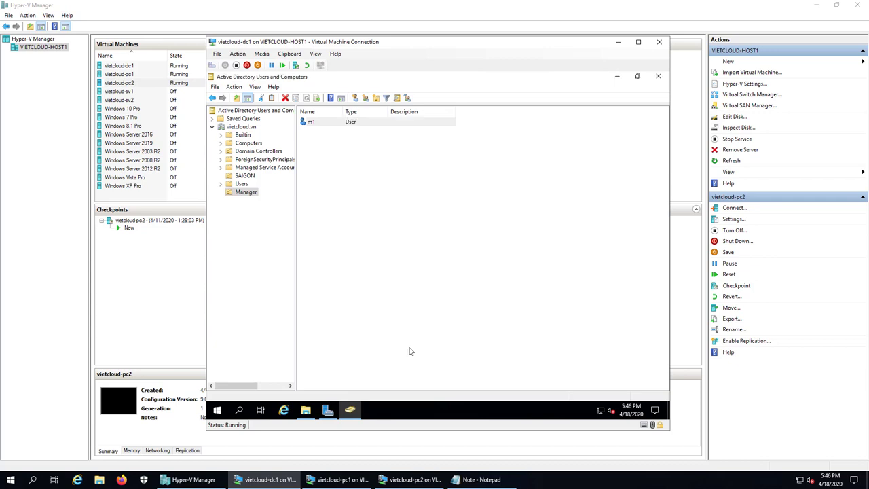
left_click(411, 238)
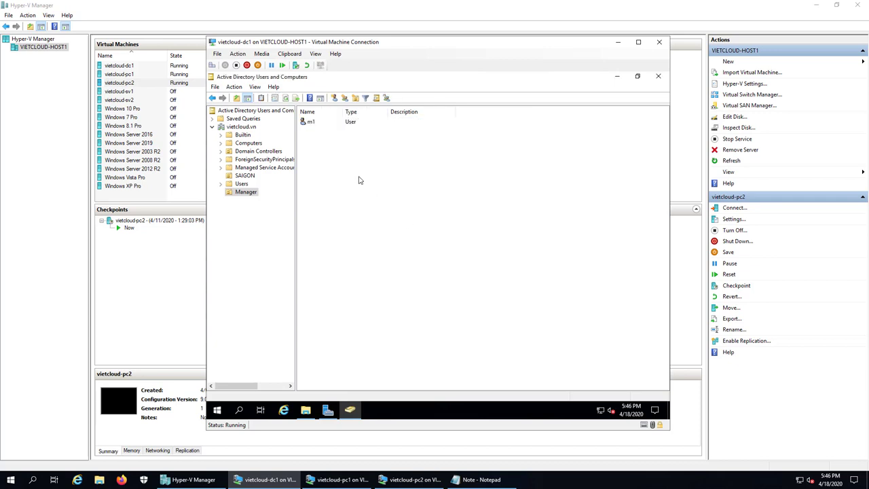
Start a new user copied from m1 in the Manager unit.
right_click(332, 158)
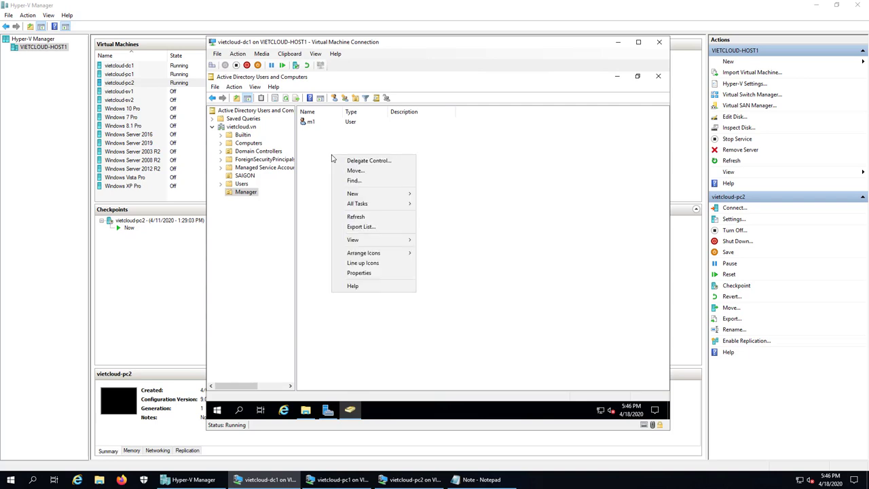
mouse_move(370, 197)
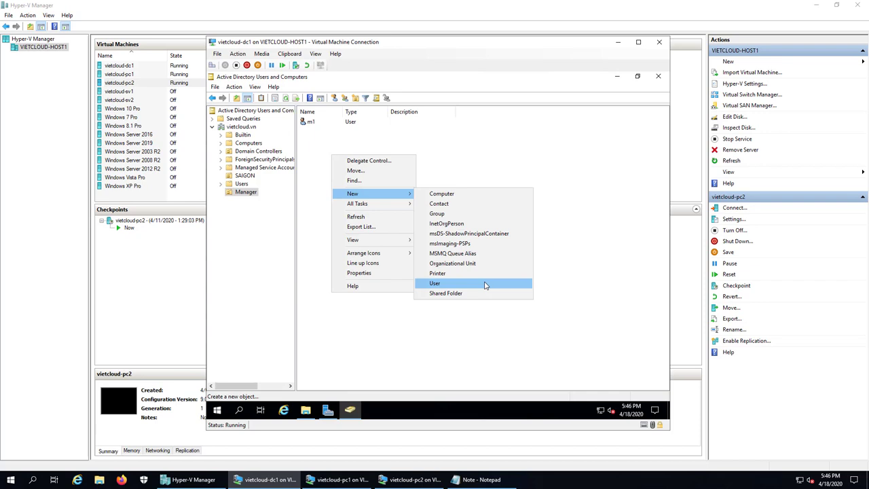
left_click(474, 345)
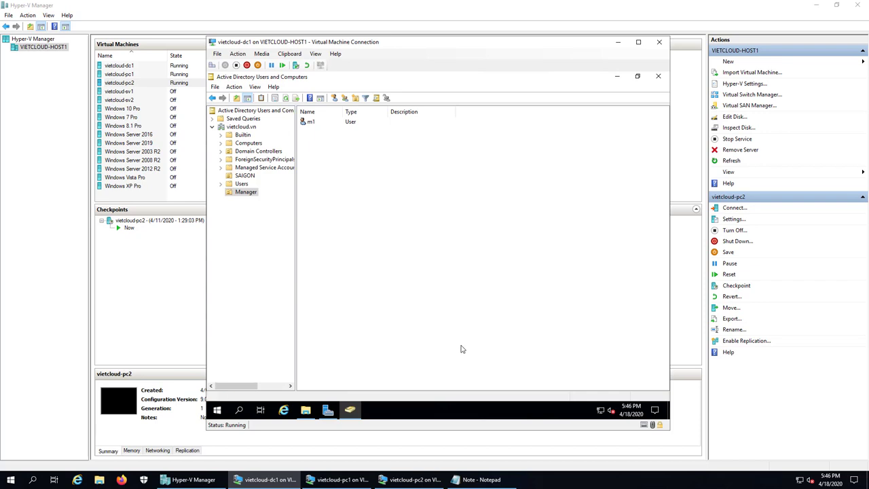
left_click(313, 127)
right_click(314, 126)
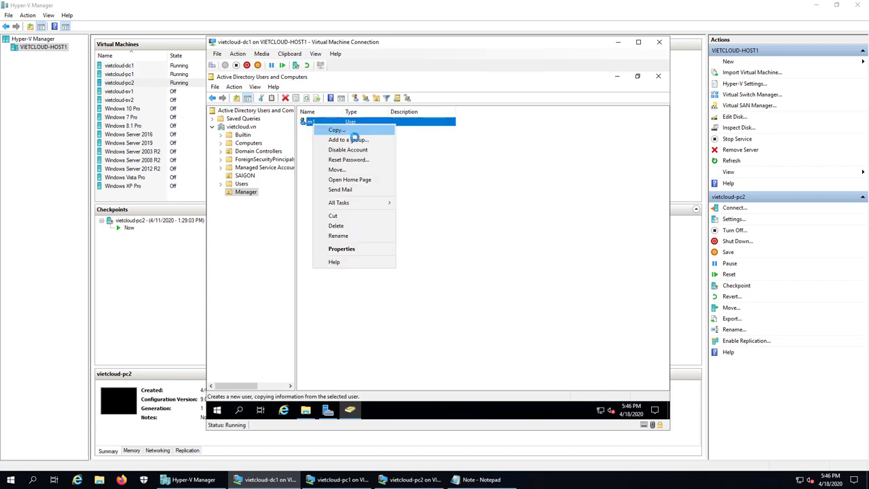
left_click(349, 133)
Name the copy m2 with logon name m2, set its password, and finish.
type("m2")
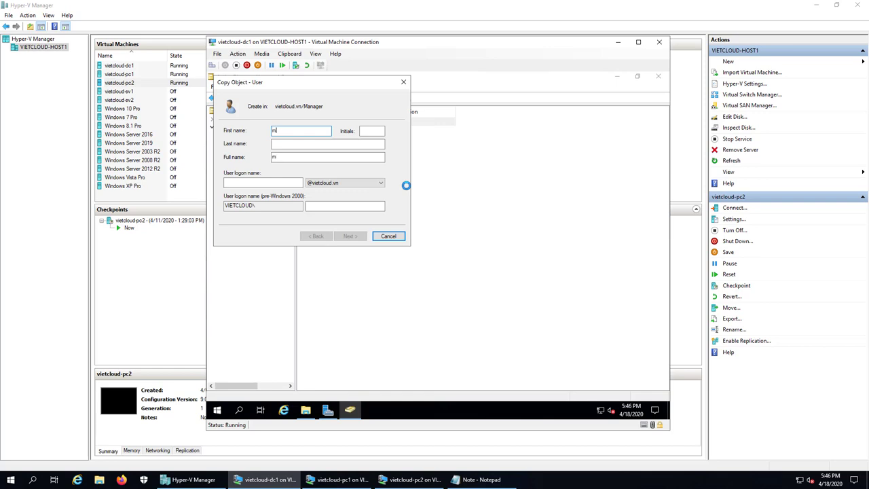
left_click(268, 183)
type("m2")
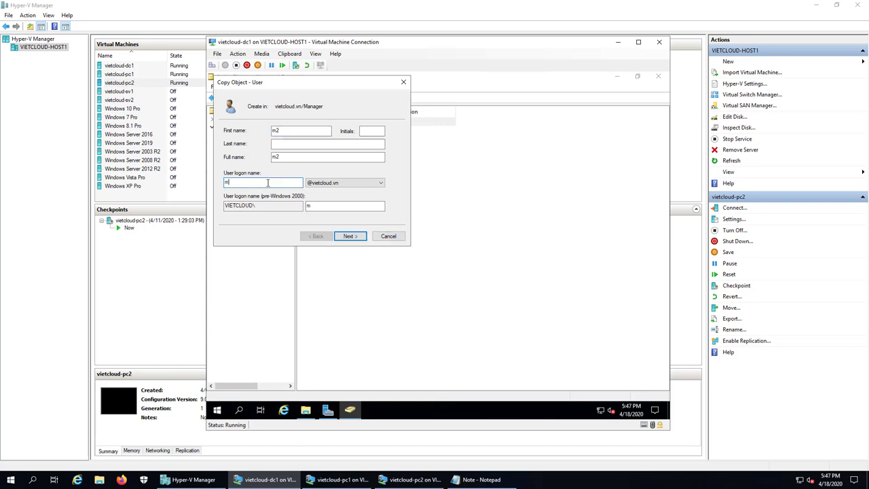
left_click(349, 237)
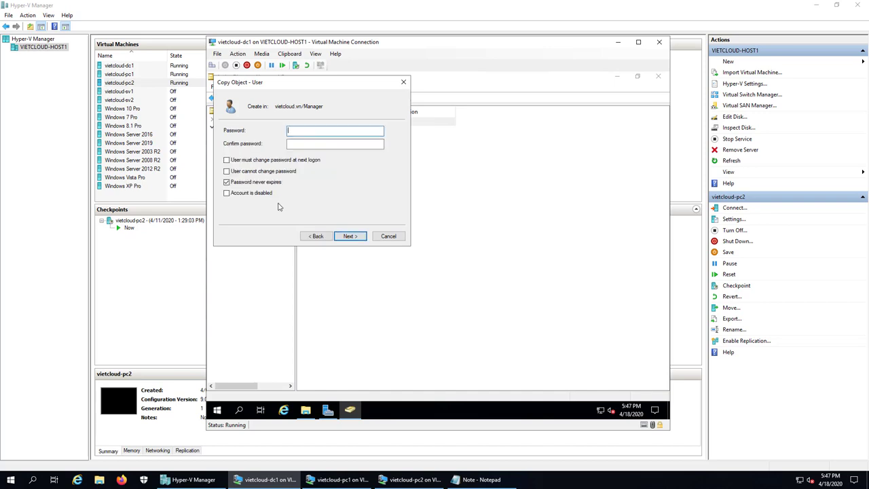
type("12")
key("Tab")
type("12")
left_click(351, 237)
left_click(350, 237)
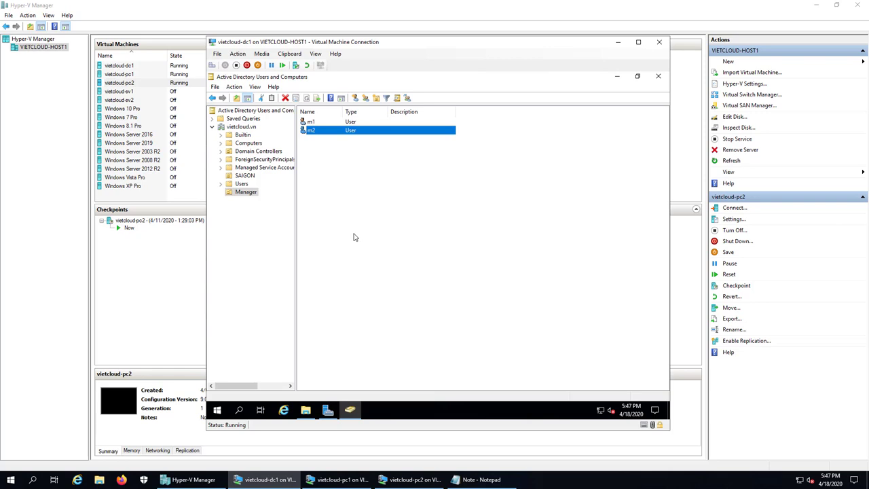
Confirm m2's profile path \\dc1\profiles\m2 and Z: home \\dc1\home_folder\m2 in its Properties, then OK.
right_click(334, 129)
left_click(326, 133)
right_click(326, 131)
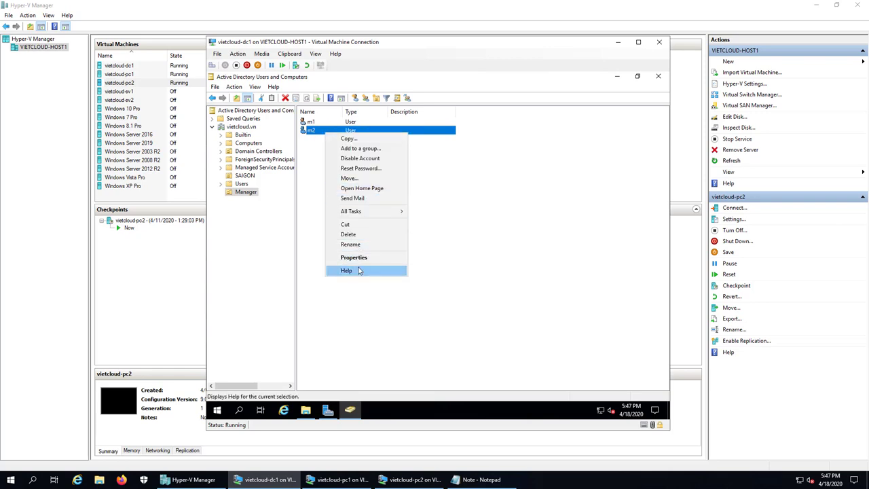
left_click(366, 254)
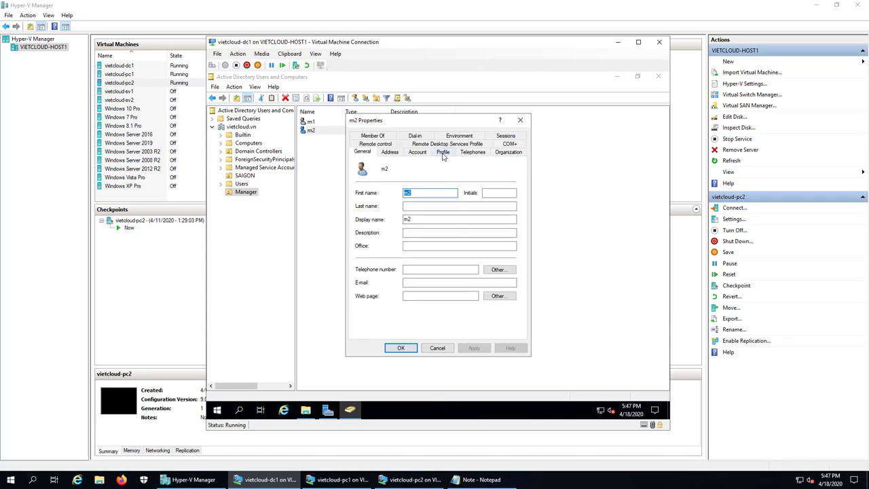
left_click(443, 152)
left_click(456, 177)
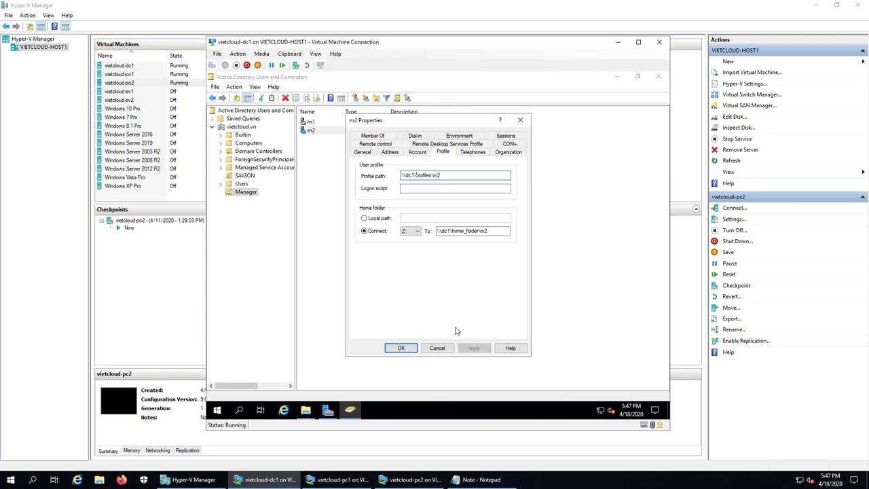
left_click(401, 349)
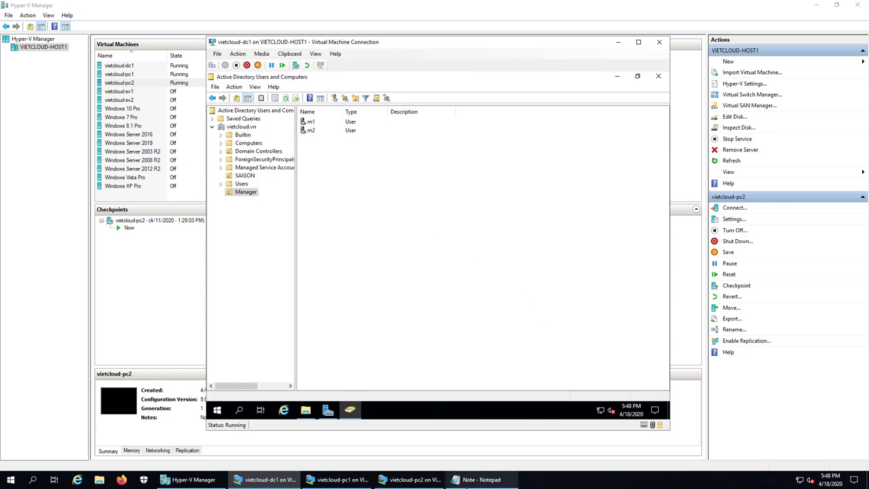
left_click(482, 479)
Add a fourth notes line reading '4. Kiem tra Roaming User Profile'.
key("Return")
key("Return")
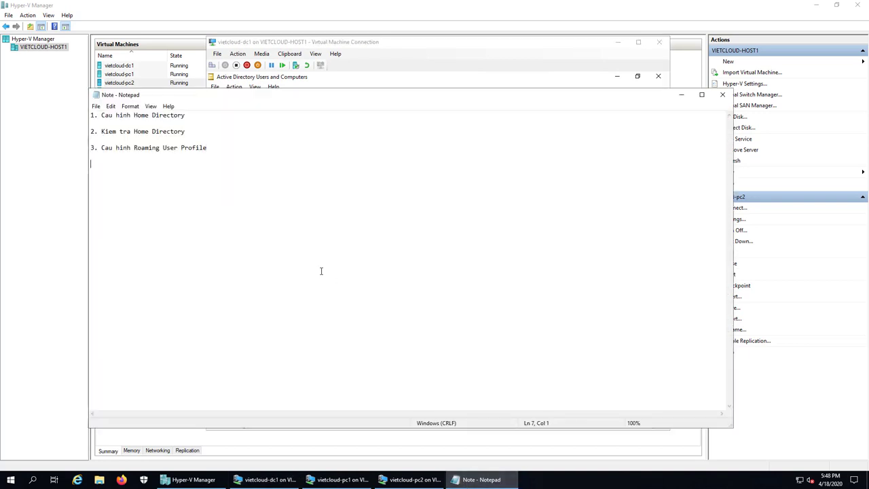
type("4. Kiem tra Roaming User Profiles")
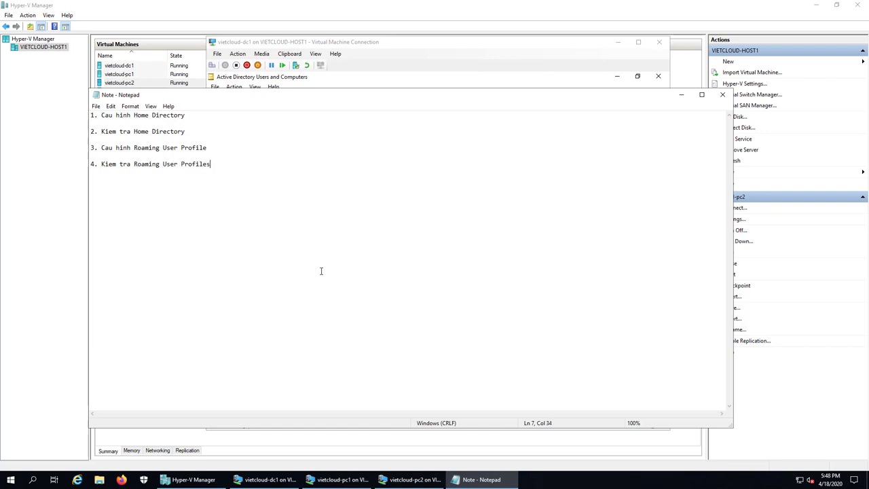
key("BackSpace")
Hide Notepad and the dc1 window, bring up vietcloud-pc1, and close its File Explorer window.
left_click(682, 95)
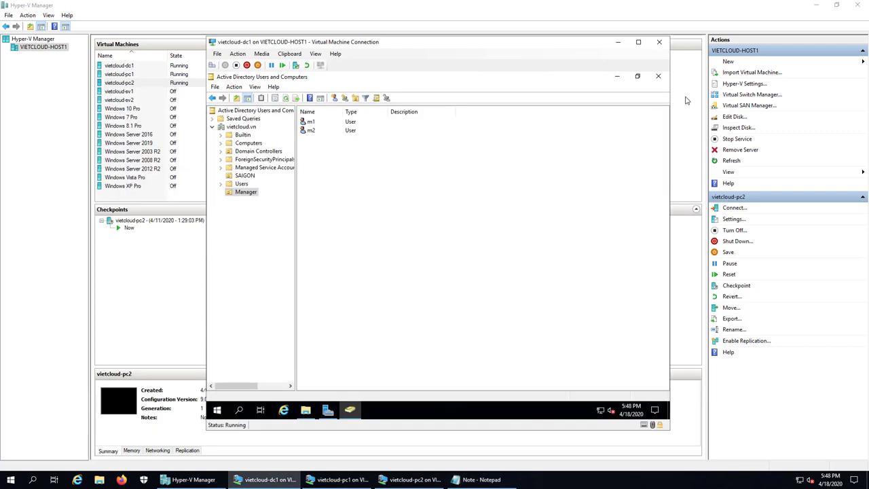
left_click(618, 42)
left_click(345, 480)
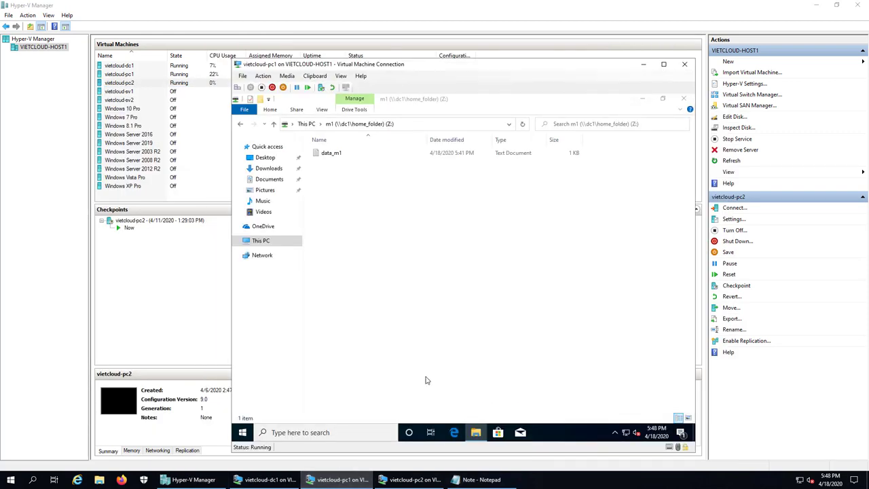
left_click(684, 98)
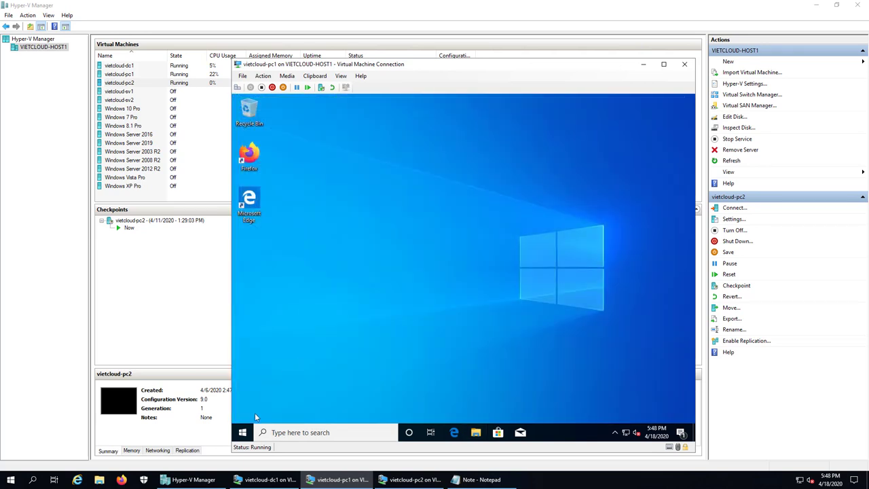
Sign user m1 out of pc1 from the Win+X menu.
right_click(242, 433)
mouse_move(281, 410)
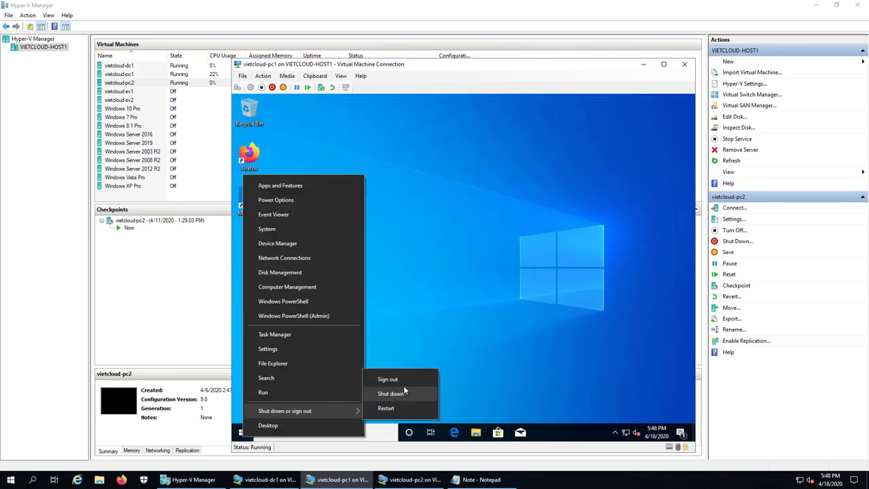
left_click(403, 382)
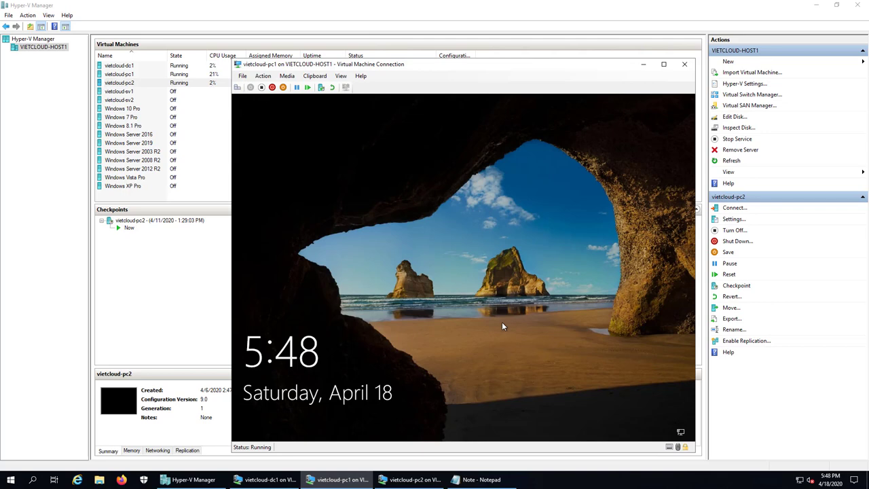
Sign in to pc1 as m1 with the account password.
left_click(512, 284)
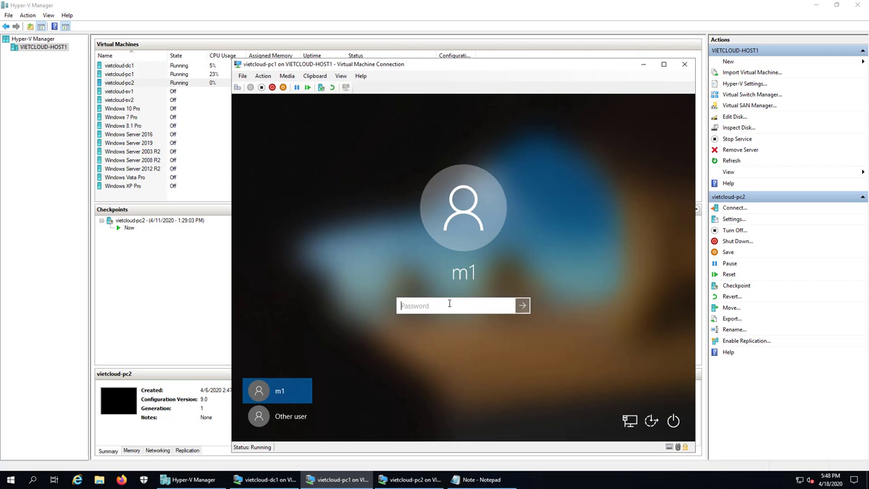
type("••")
key("Return")
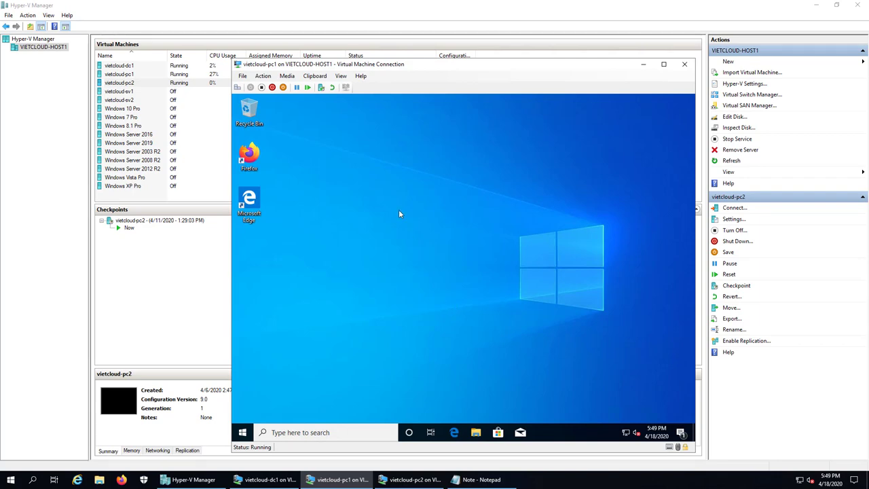
Check under This PC that the Z: home folder drive is mapped, then close File Explorer.
left_click(476, 433)
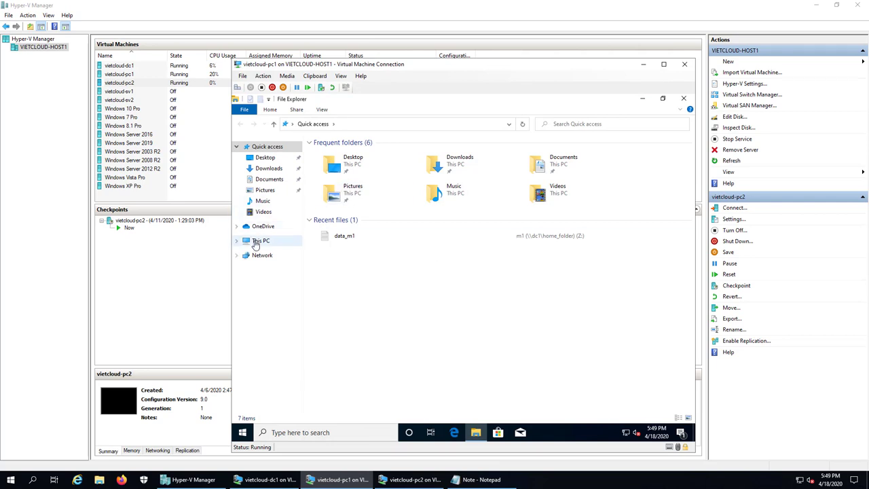
left_click(256, 244)
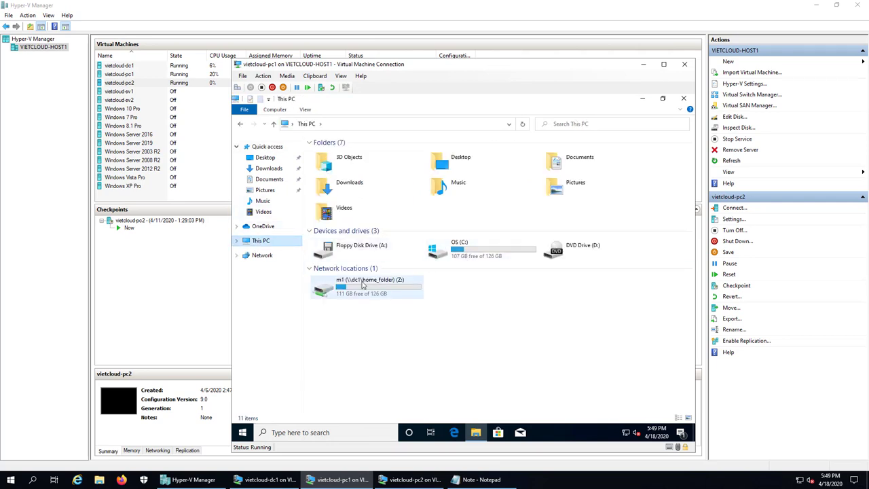
left_click(685, 100)
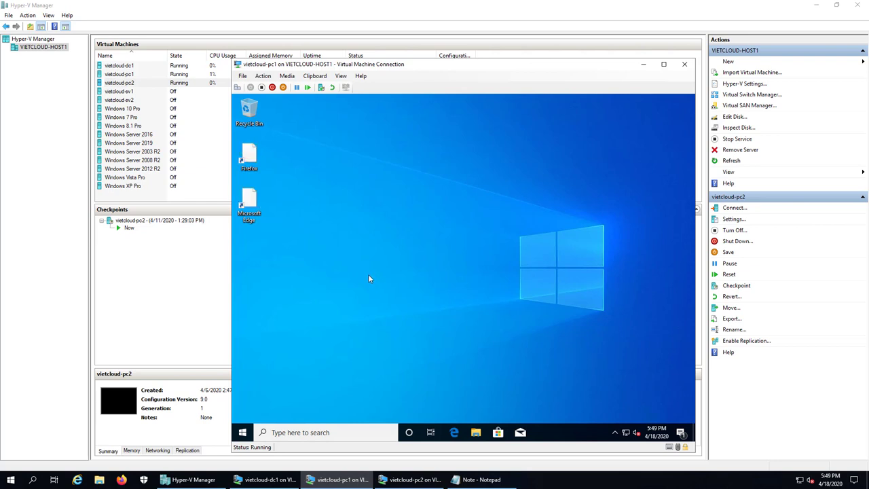
Create a Data_M1 folder on the desktop and move it under the left-side icons.
right_click(294, 248)
mouse_move(355, 312)
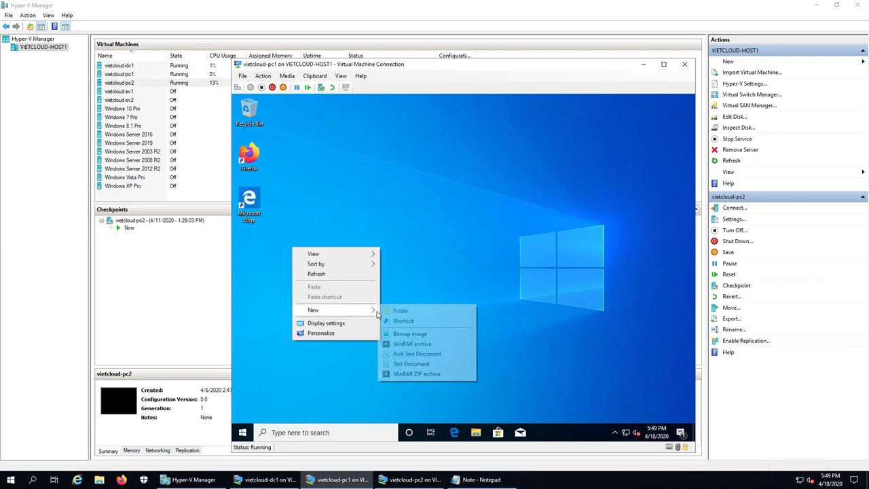
left_click(392, 310)
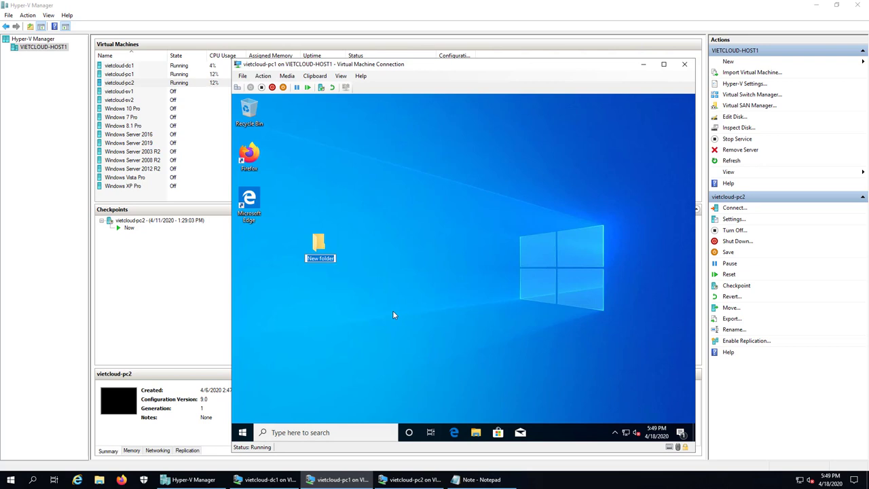
type("Data_M1")
key("Return")
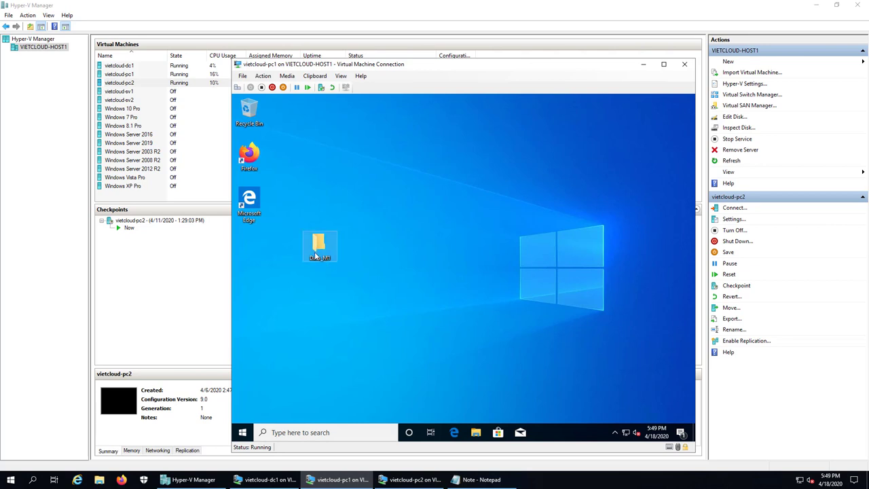
left_click_drag(318, 250, 262, 260)
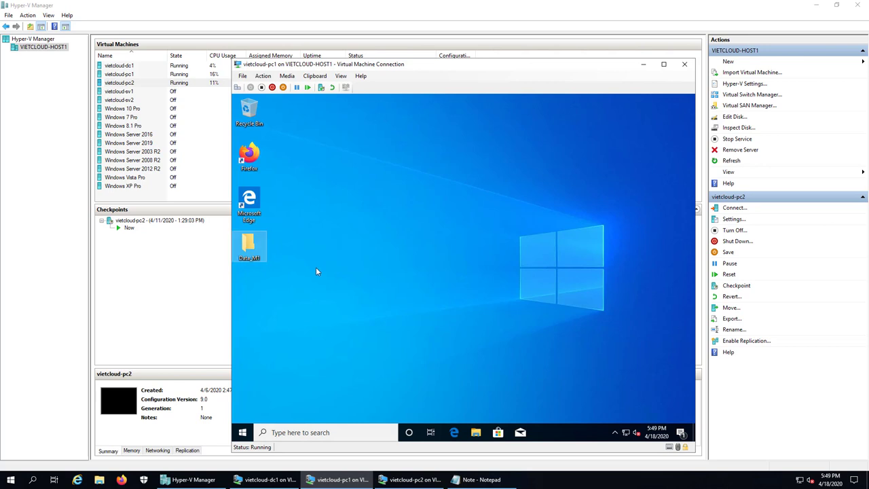
Switch the desktop icons to Small icons.
right_click(397, 192)
mouse_move(407, 197)
left_click(536, 218)
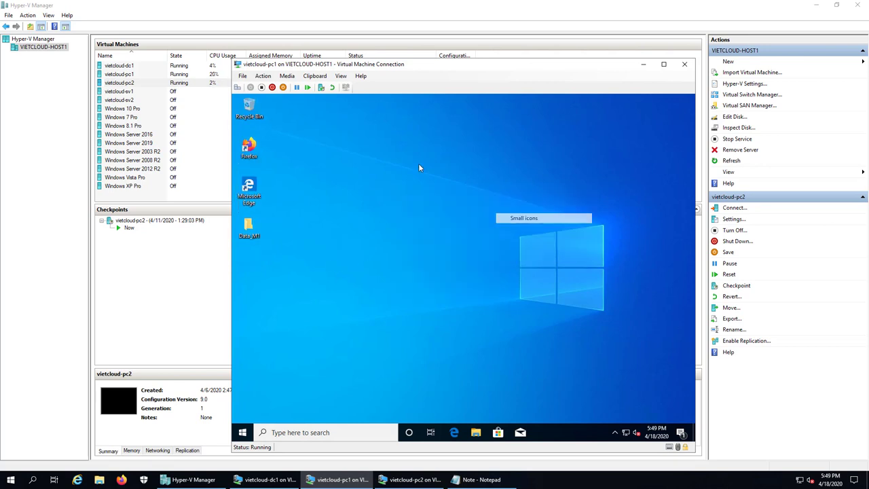
right_click(419, 164)
mouse_move(431, 171)
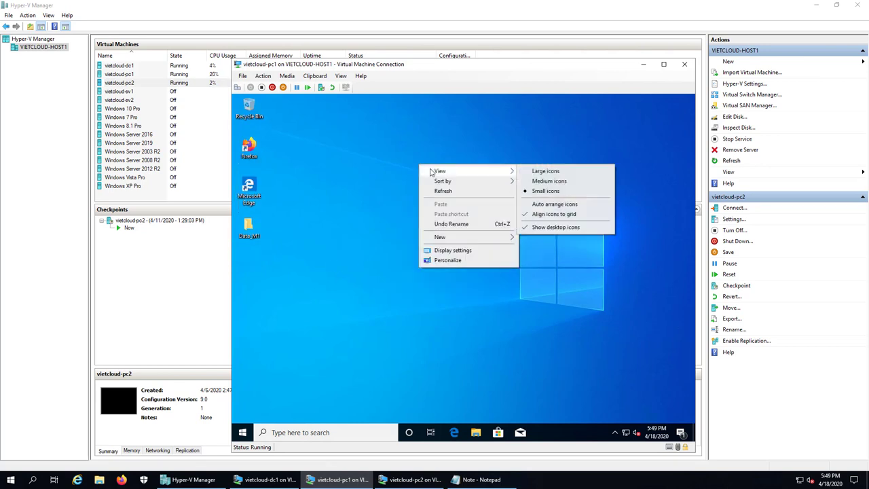
left_click(543, 205)
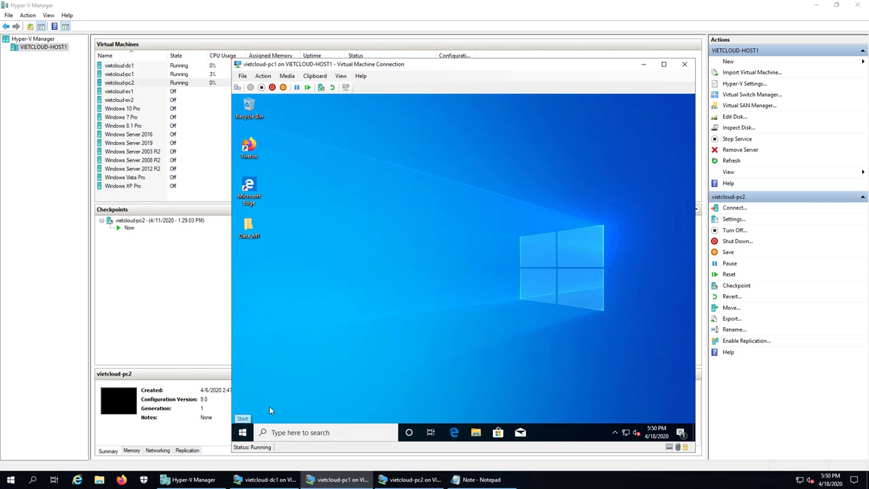
Sign m1 out of pc1 via Win+X > Shut down or sign out.
right_click(270, 410)
mouse_move(309, 406)
left_click(417, 373)
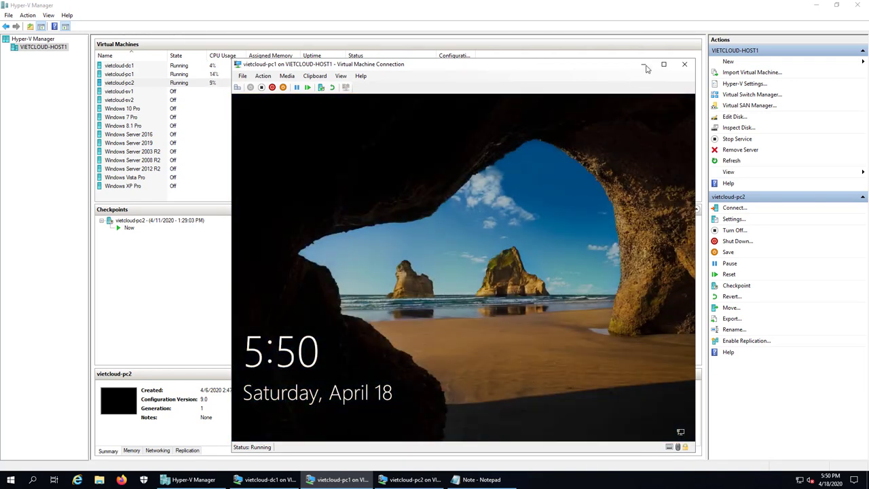
Wake vietcloud-pc2's lock screen, then return to vietcloud-pc1's sign-in screen.
left_click(643, 64)
left_click(411, 479)
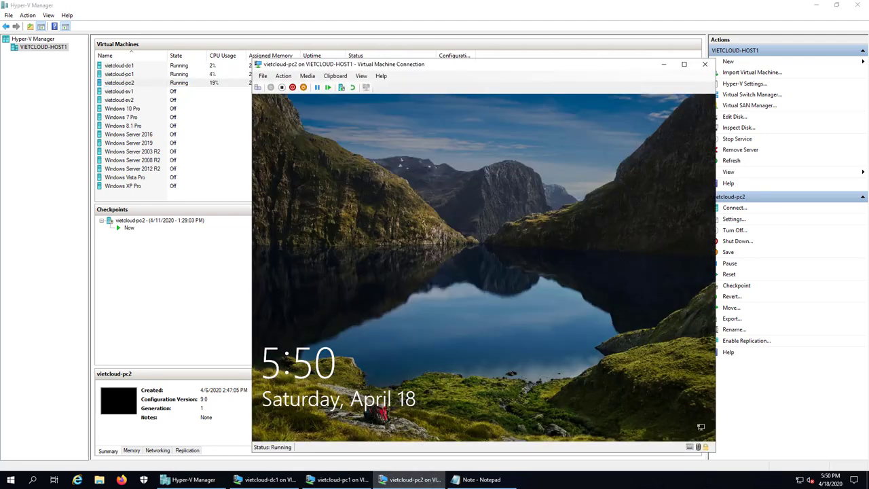
left_click(435, 334)
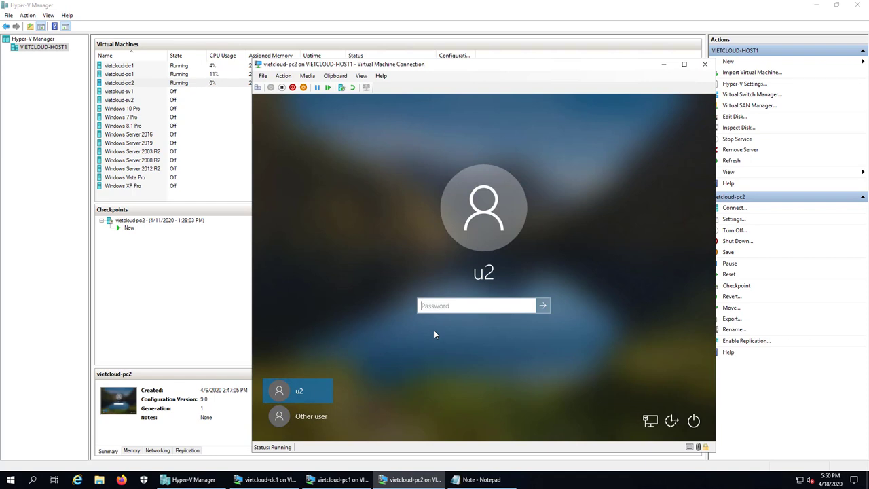
left_click(663, 64)
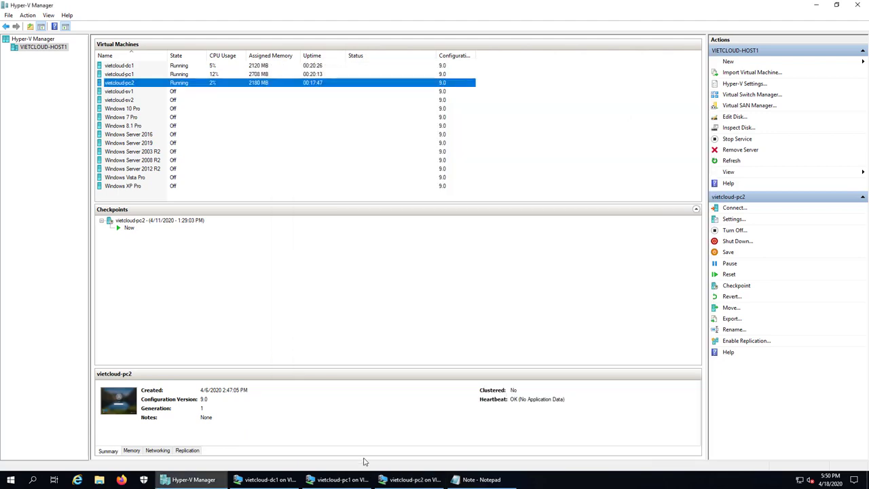
left_click(351, 479)
left_click(377, 334)
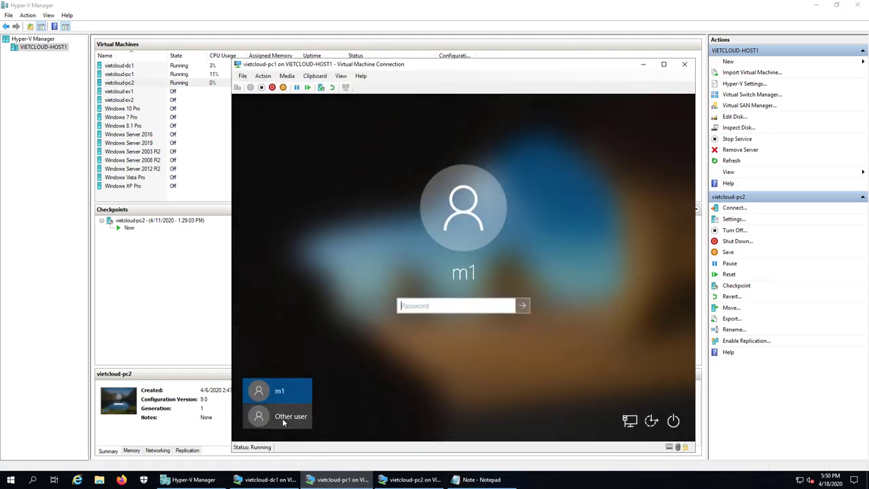
Sign in to pc1 as Other user m2 with its password and let the profile load.
left_click(282, 418)
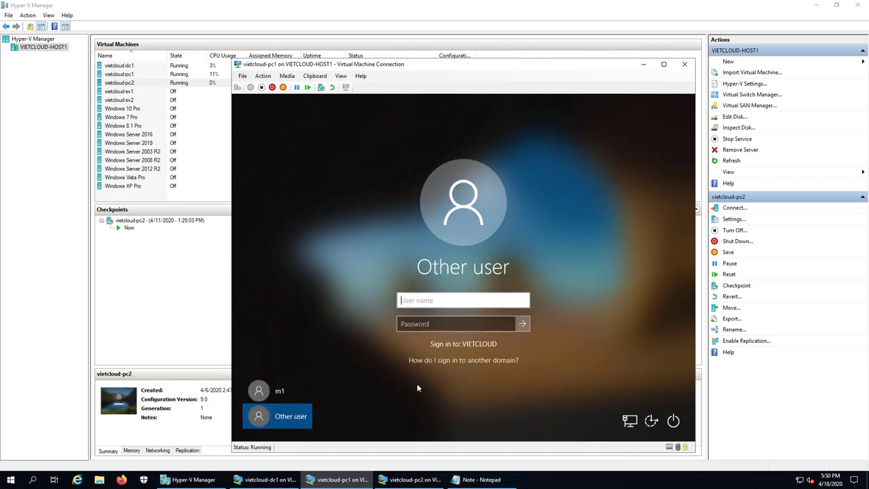
type("m2")
key("Tab")
type("123")
key("Return")
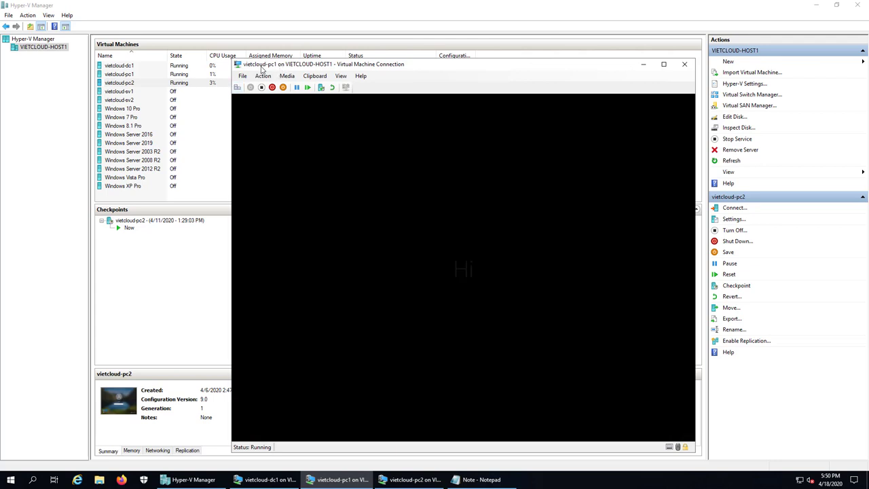
left_click(417, 478)
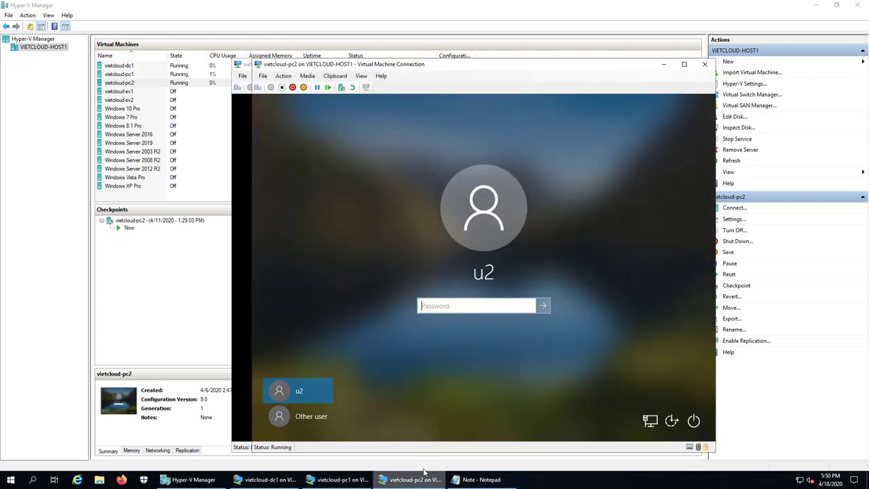
left_click(428, 478)
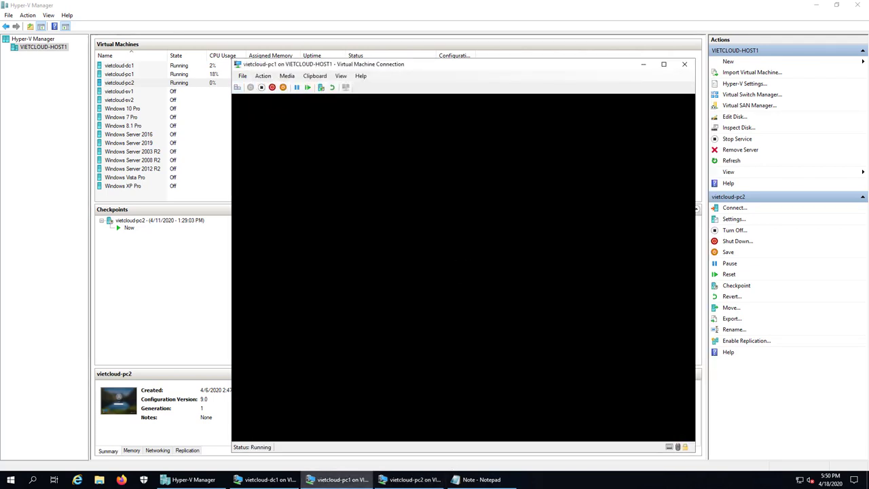
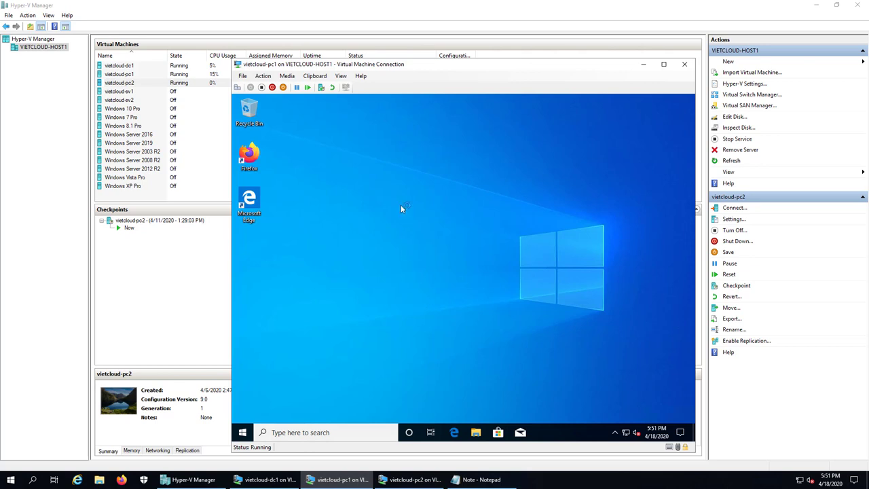
Create two new desktop folders named Data_M2 and Data_M22.
right_click(380, 188)
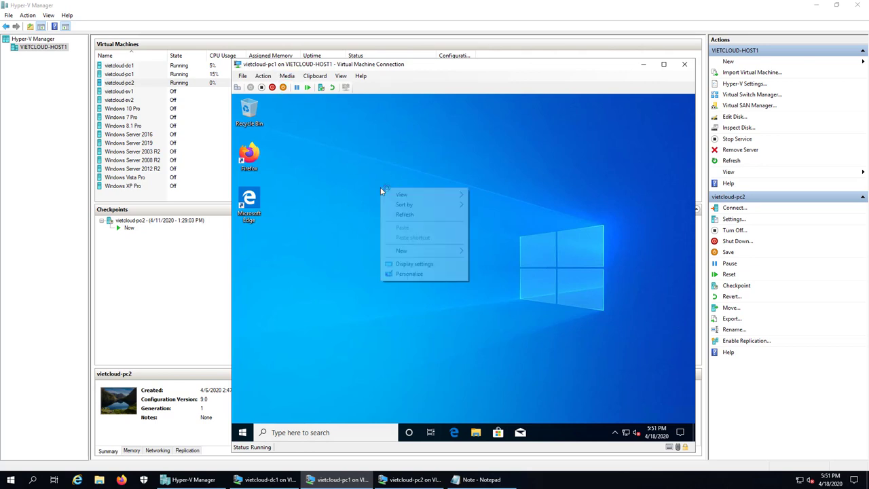
left_click(461, 251)
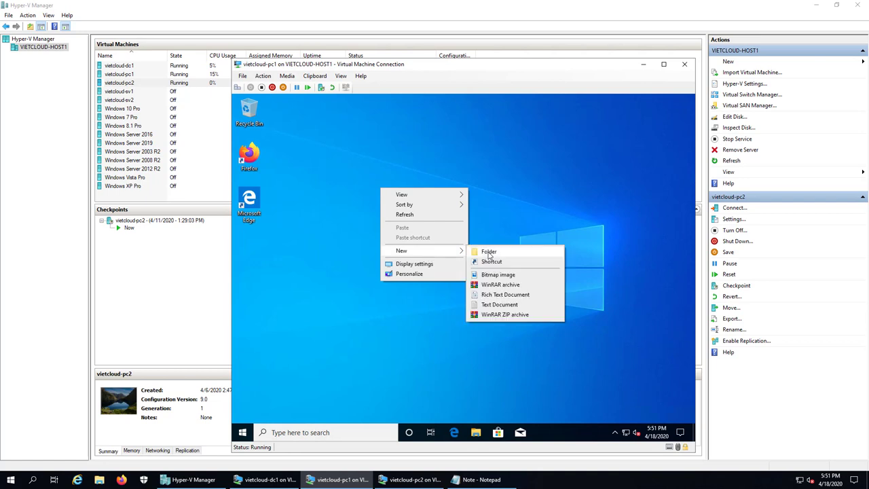
left_click(489, 252)
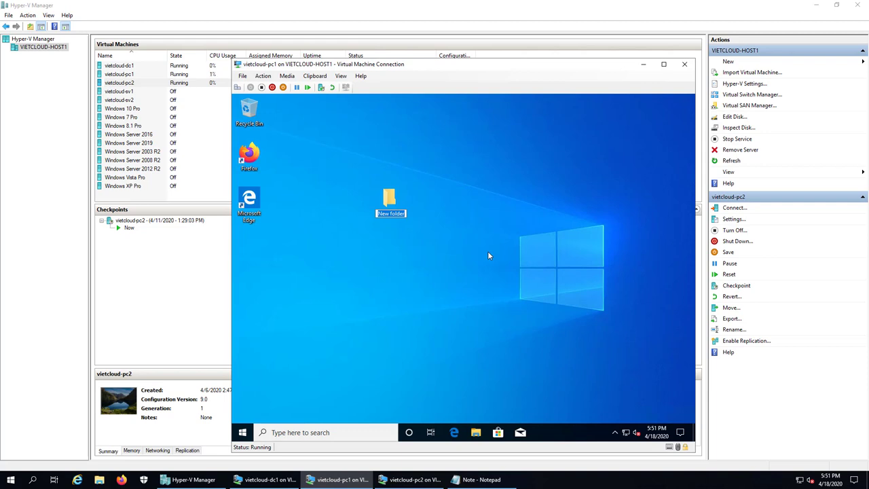
type("Data_M2")
key("Return")
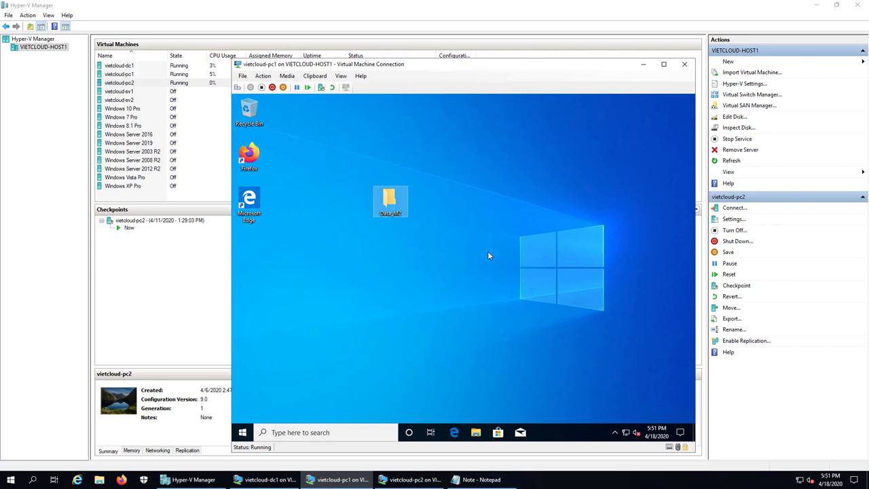
left_click(488, 251)
right_click(376, 275)
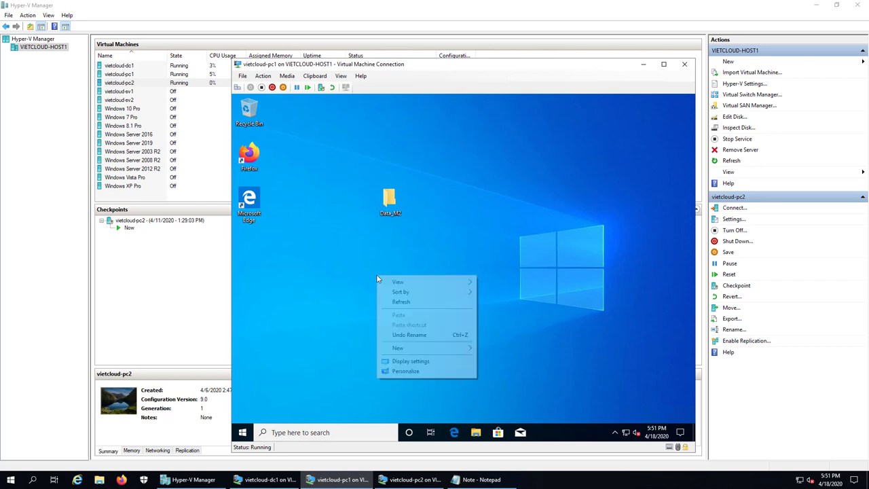
mouse_move(417, 349)
left_click(529, 350)
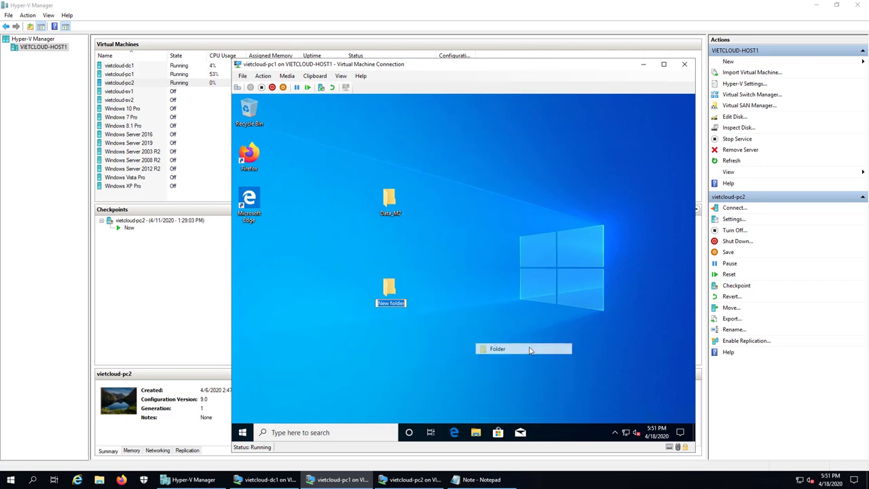
type("Data")
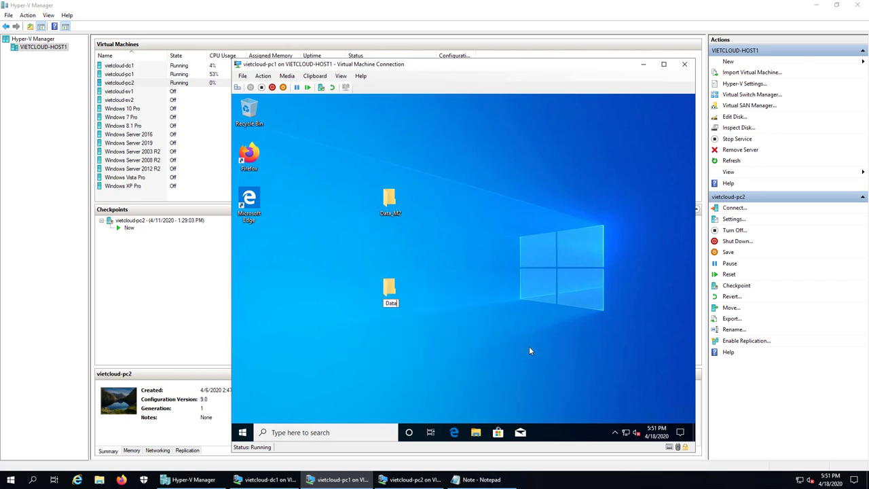
type("_M22")
key("Return")
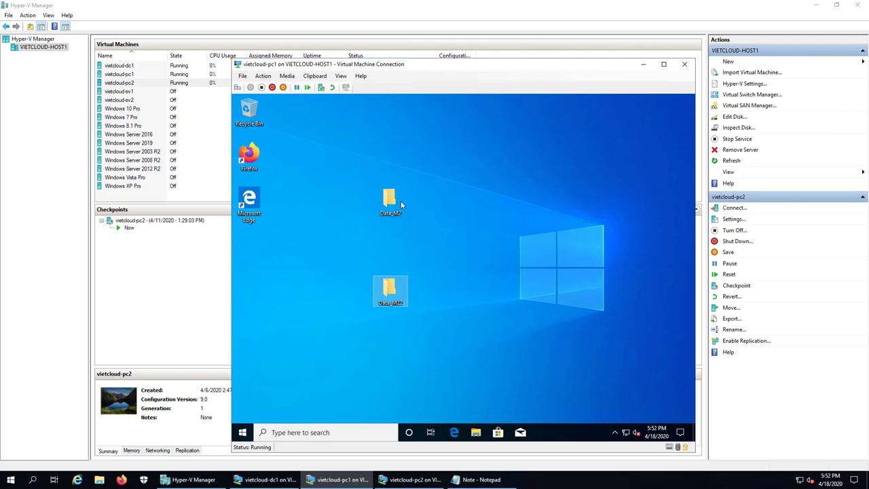
Switch desktop icons to small with auto arrange, and place Data_M2 above Edge.
right_click(435, 189)
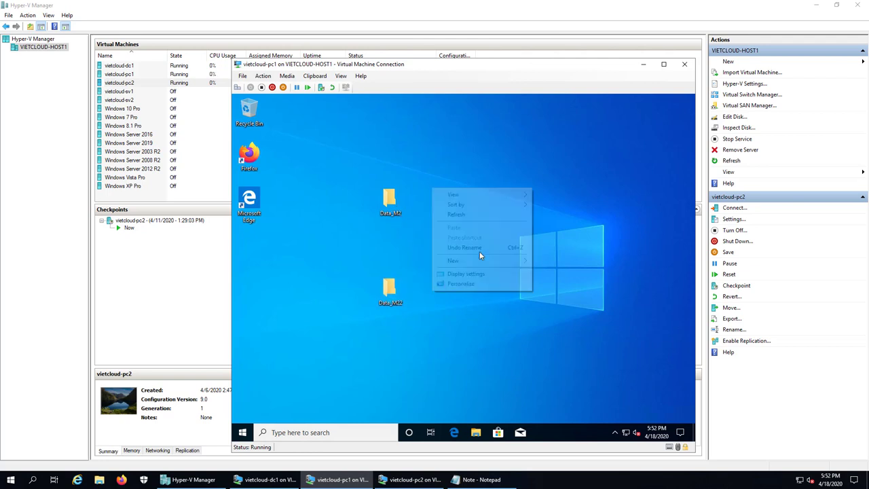
mouse_move(494, 196)
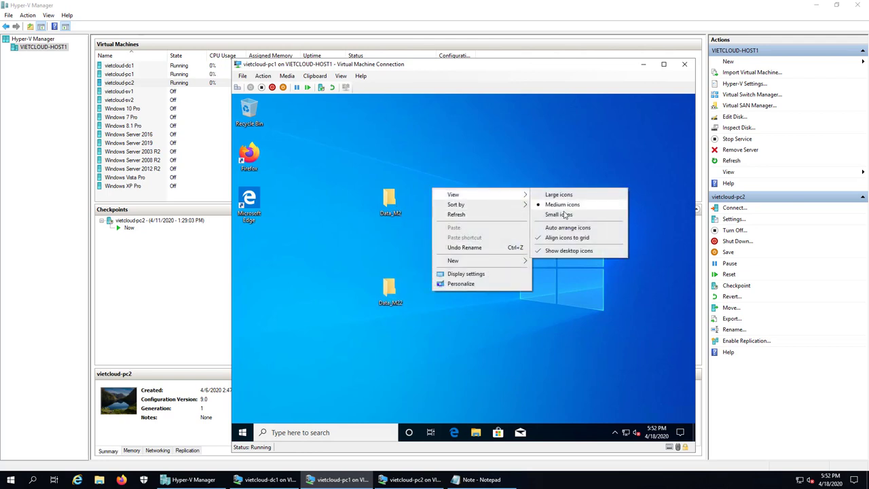
left_click(536, 214)
right_click(480, 180)
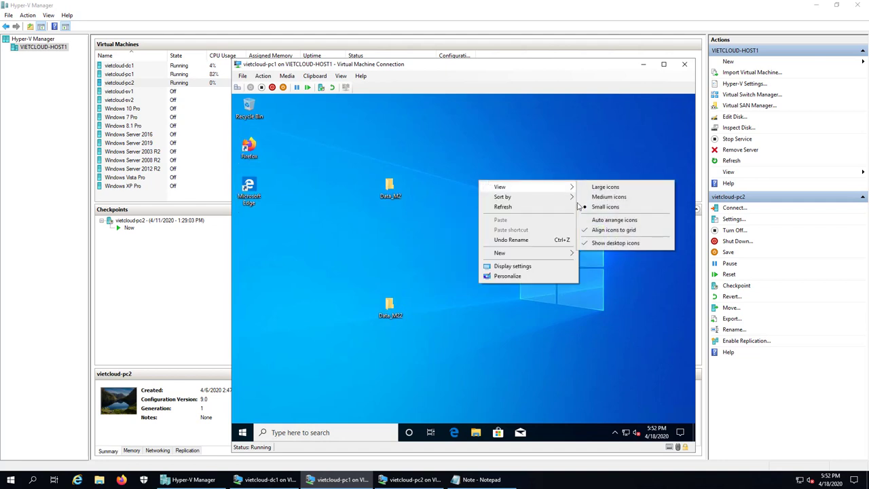
left_click(609, 222)
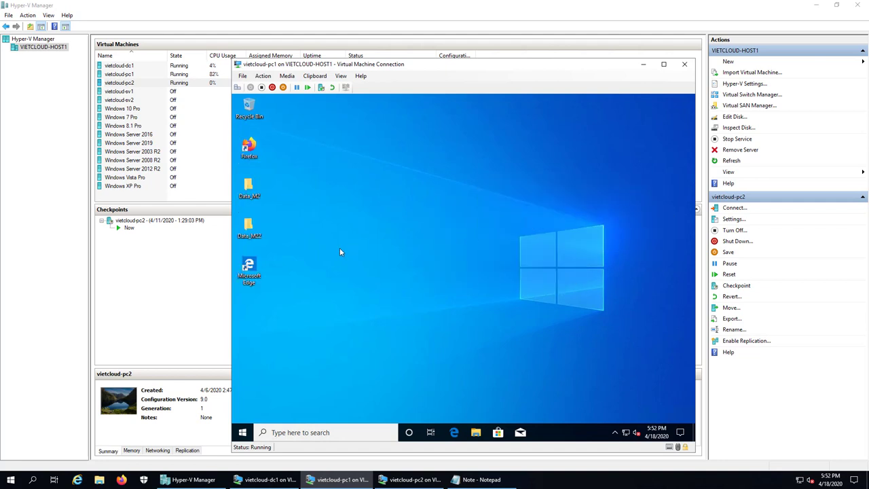
left_click_drag(250, 190, 268, 315)
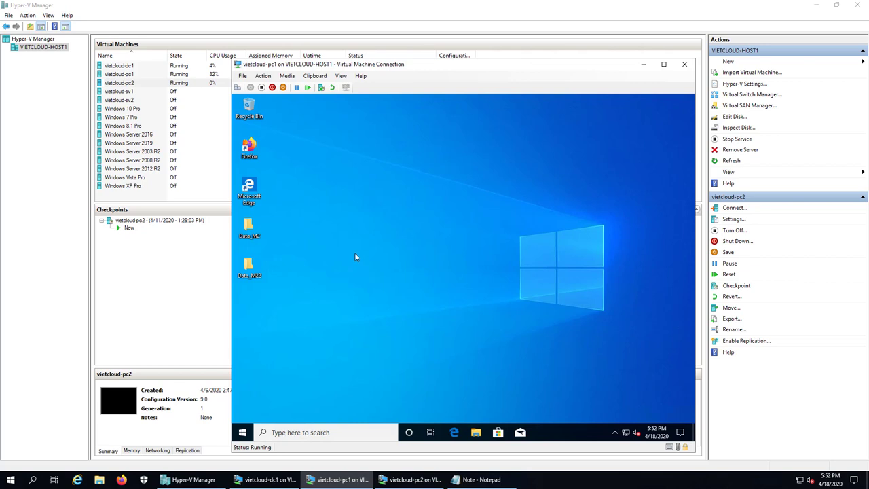
left_click_drag(251, 232, 249, 191)
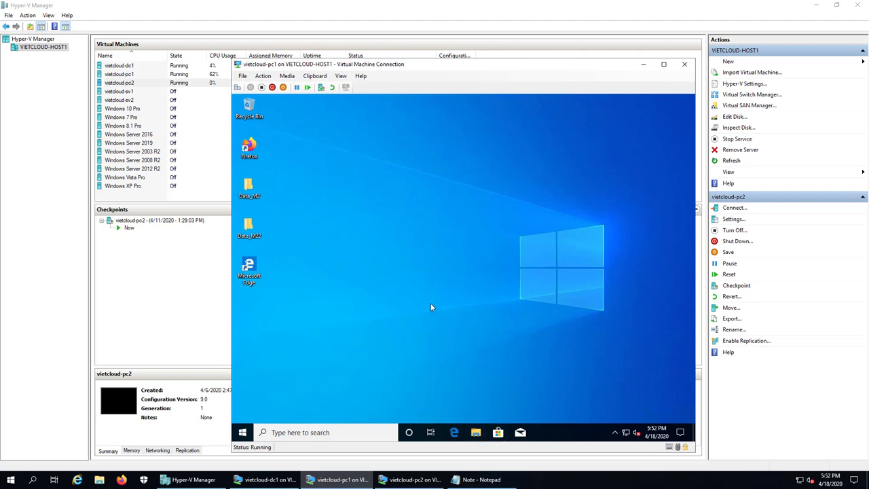
Open m2's Z: home-folder drive in a maximized File Explorer.
key("super+e")
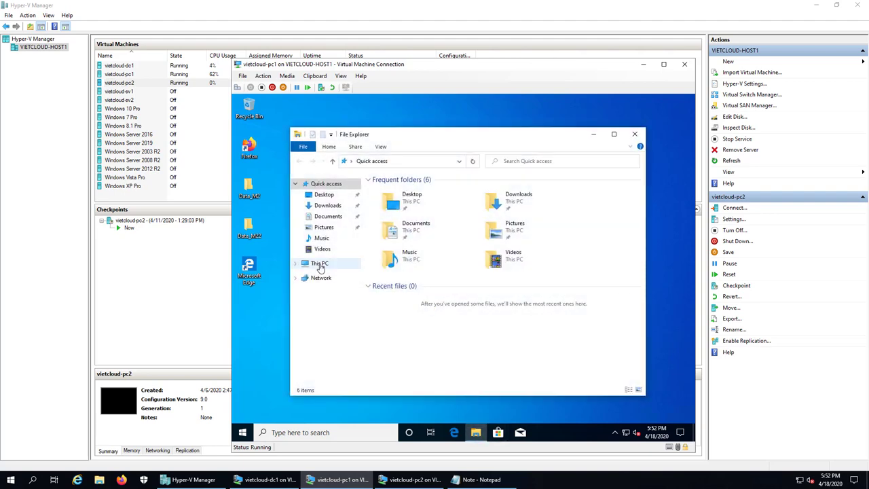
left_click(320, 266)
left_click(614, 134)
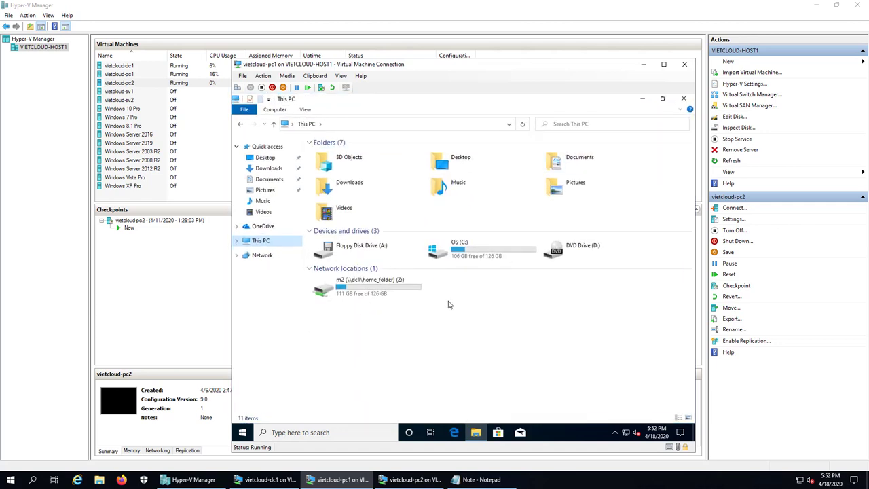
left_click(351, 290)
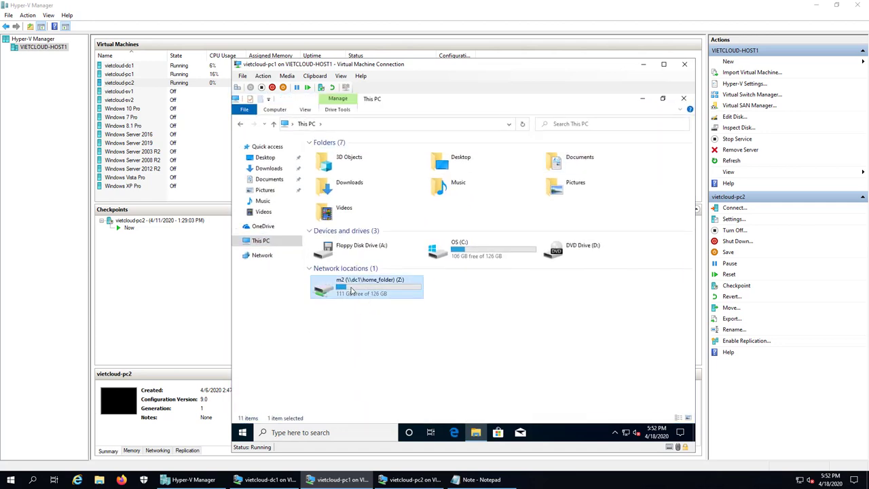
double_click(352, 291)
Create a text file data_m2 on Z: containing Hello and save it.
right_click(355, 211)
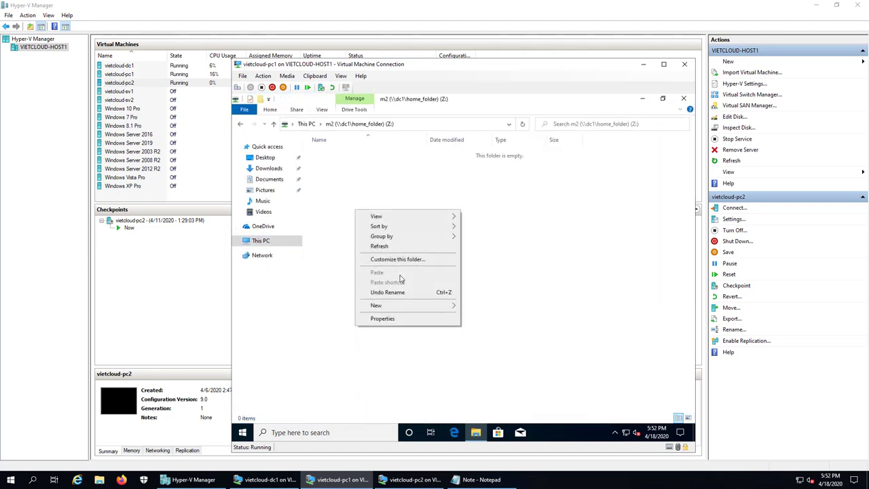
mouse_move(414, 307)
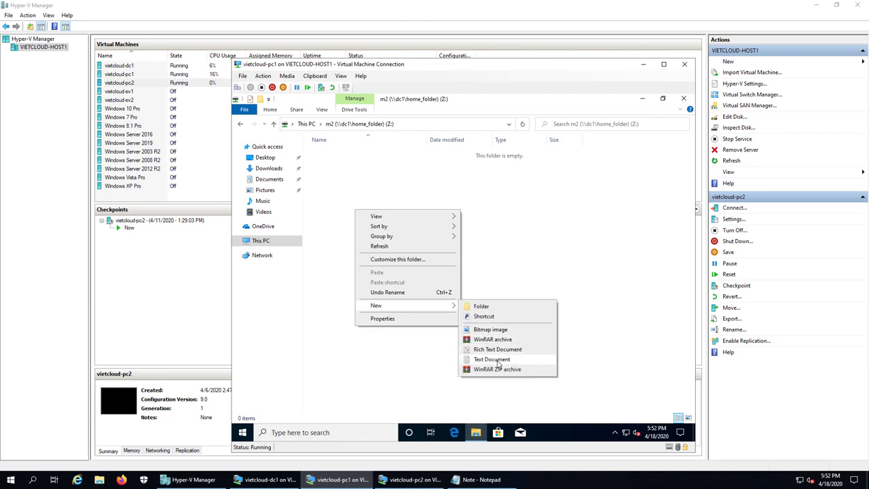
left_click(499, 360)
type("data")
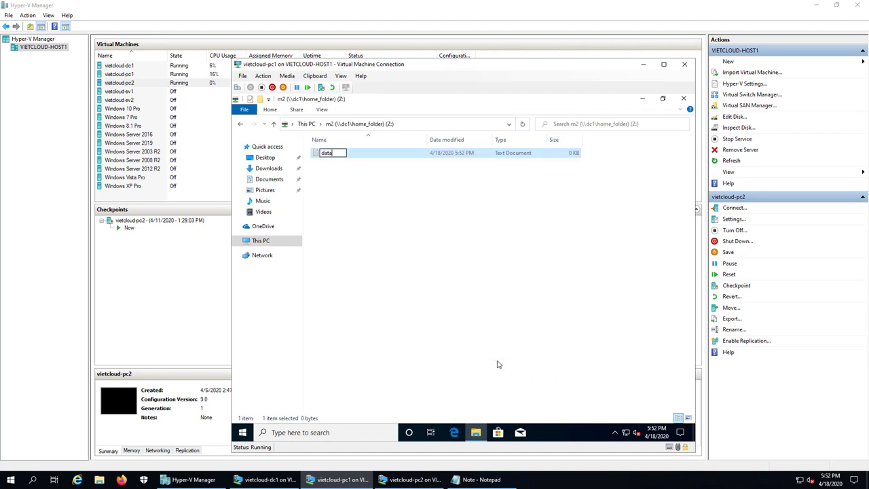
type("_m2")
key("Return")
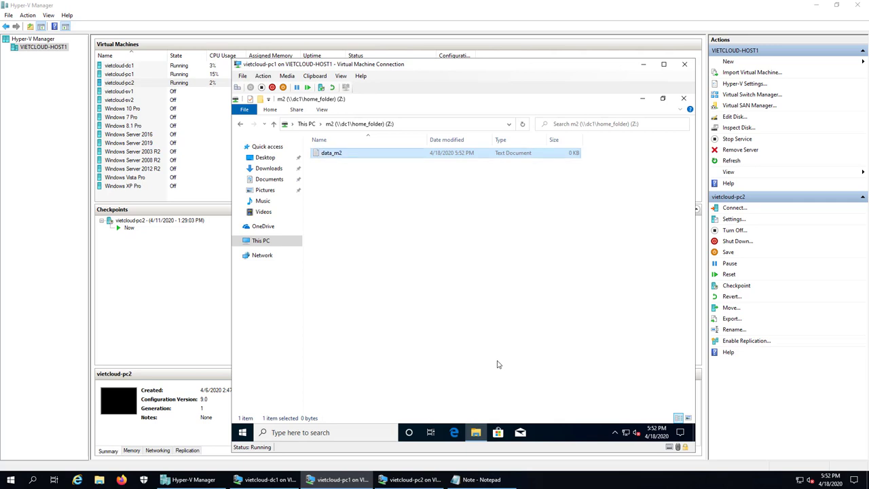
key("Return")
type("Hello")
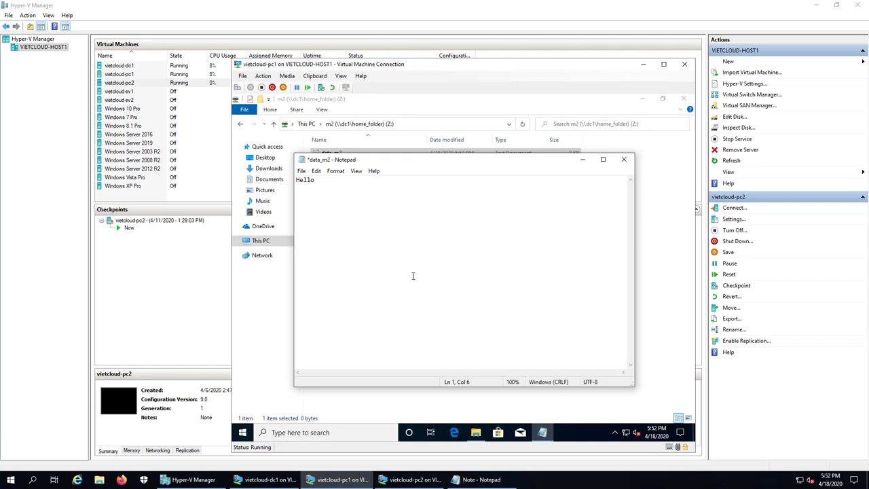
key("ctrl+s")
key("alt+F4")
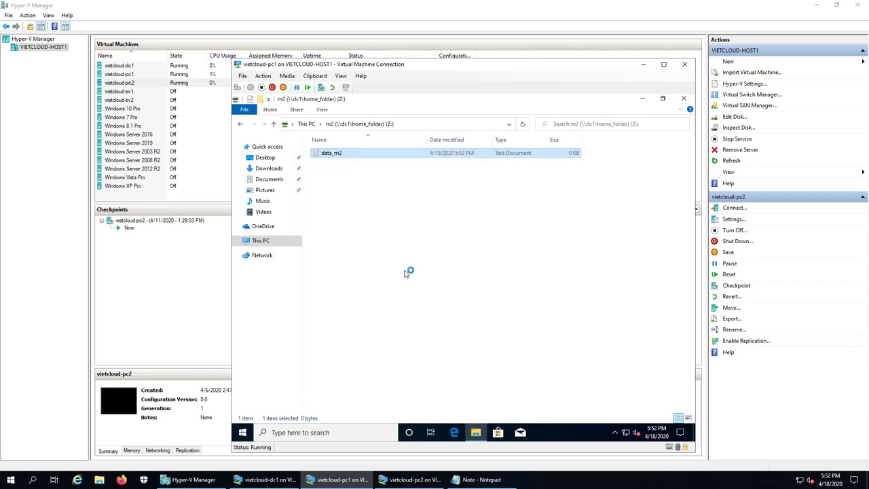
Add another new text document, then return to This PC and reopen Z:.
right_click(335, 185)
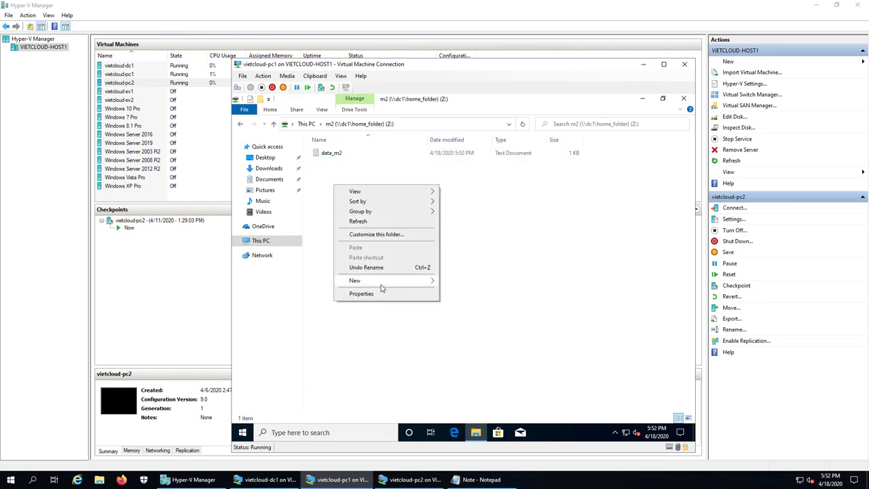
mouse_move(387, 282)
left_click(470, 334)
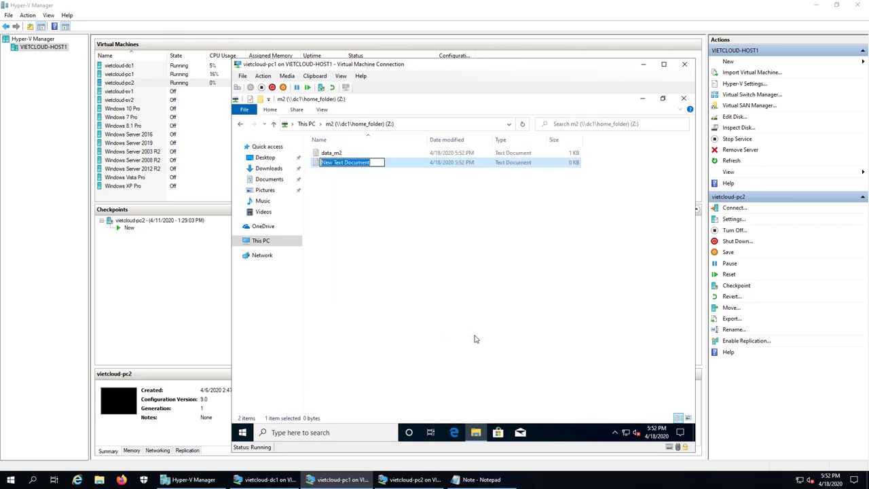
type("data")
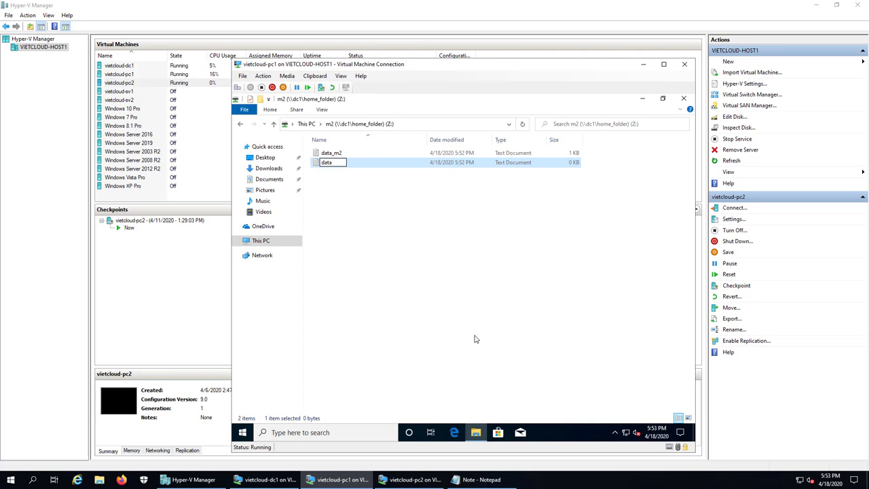
type("_m2m2")
key("Escape")
key("alt+Left")
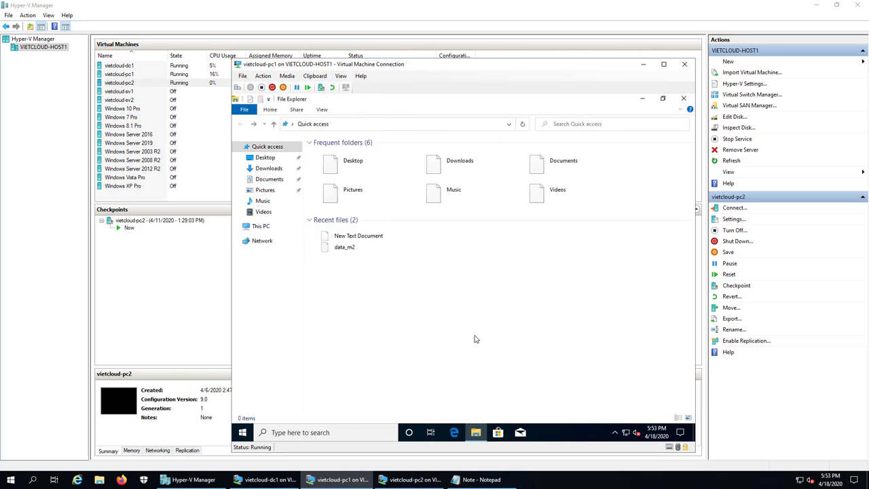
left_click(260, 241)
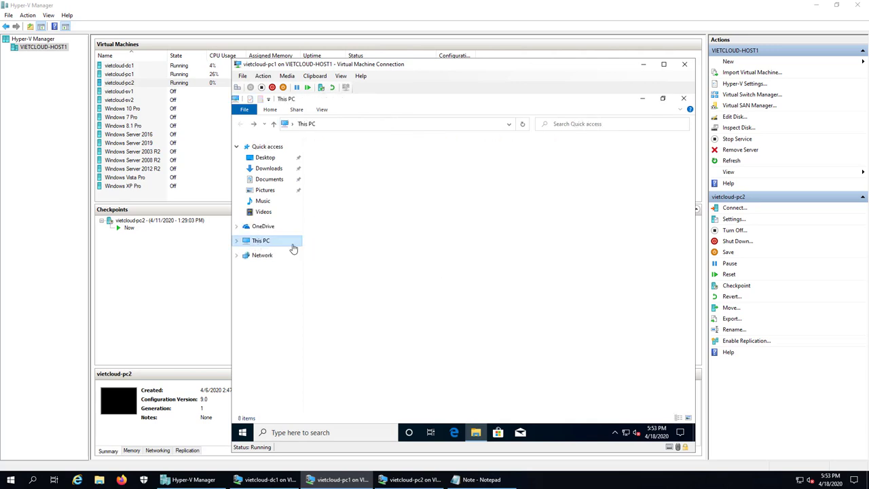
double_click(374, 287)
Rename the new text document to data_m22, write Hello, save it, and close File Explorer.
left_click(328, 163)
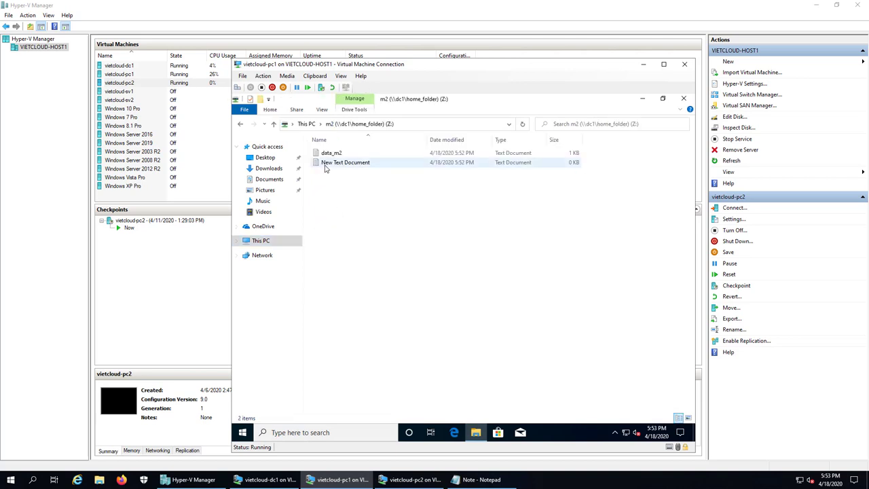
key("F2")
type("da")
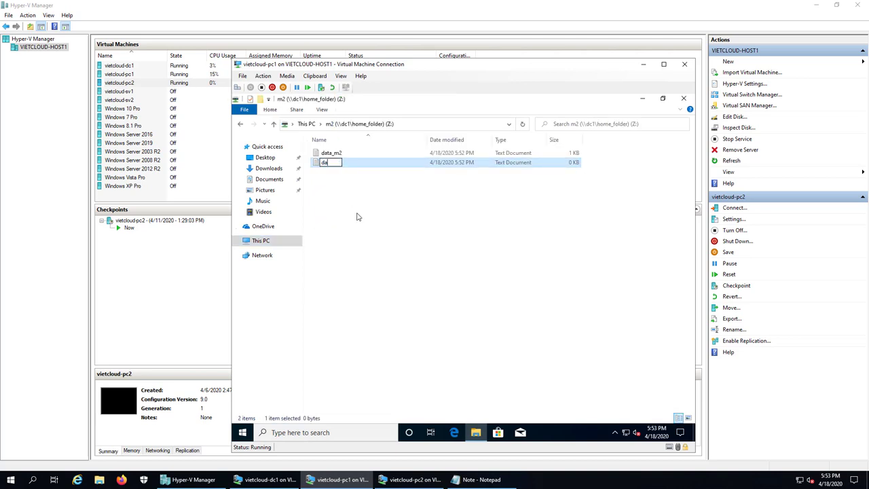
type("ta_m22")
key("Return")
key("Return")
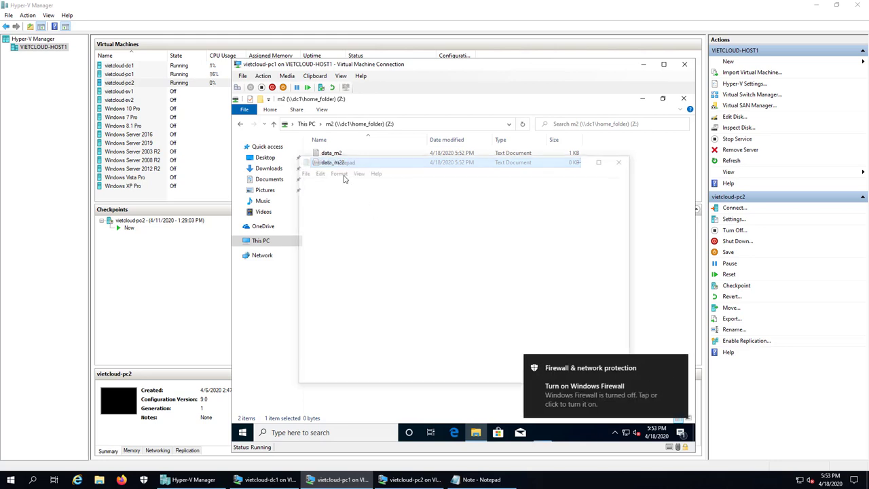
type("Hello")
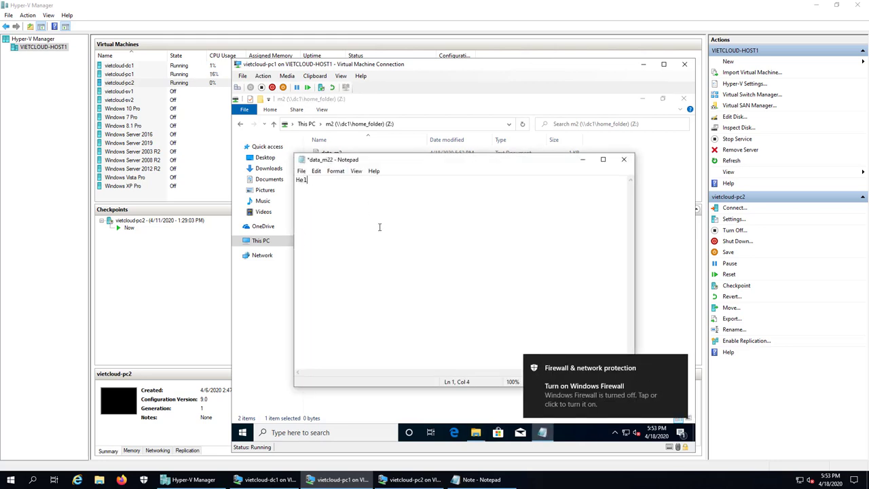
left_click(624, 159)
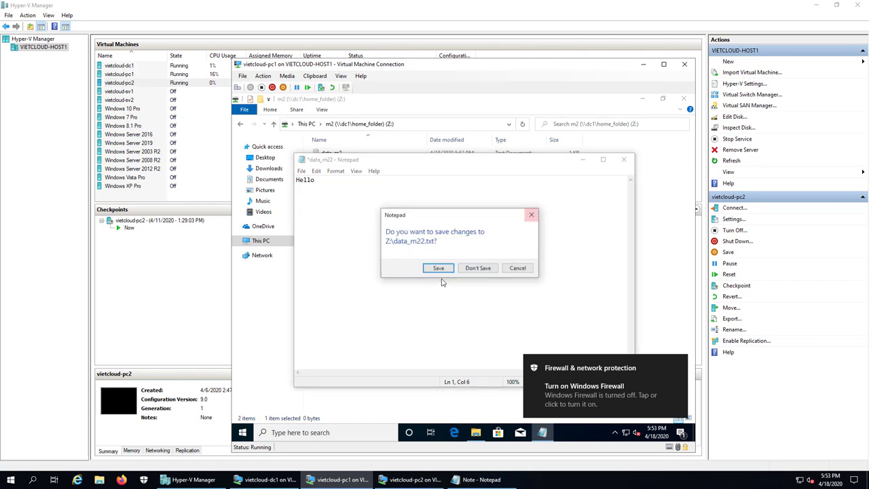
left_click(438, 268)
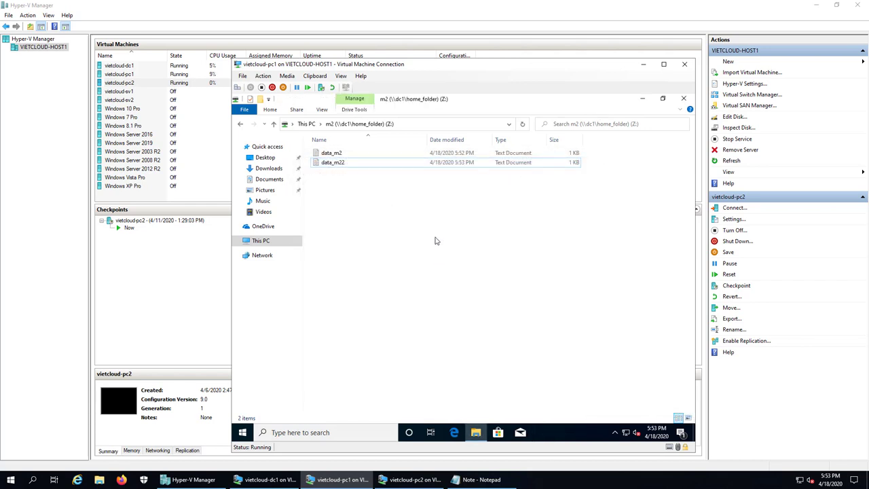
left_click(240, 125)
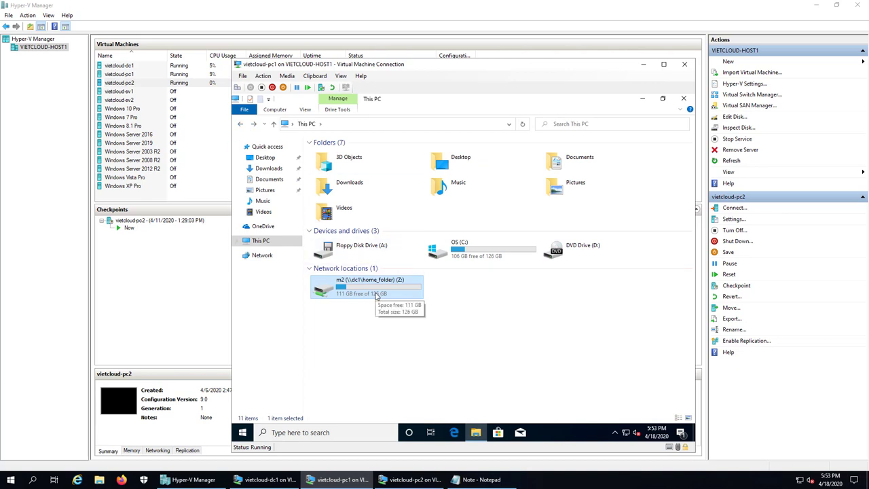
left_click(683, 99)
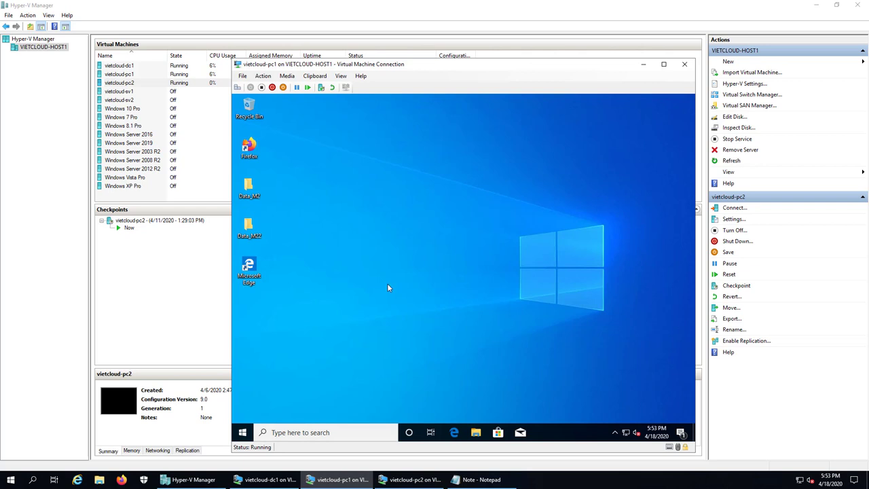
Sign m2 out of vietcloud-pc1 from the Start button's power-user menu.
right_click(242, 433)
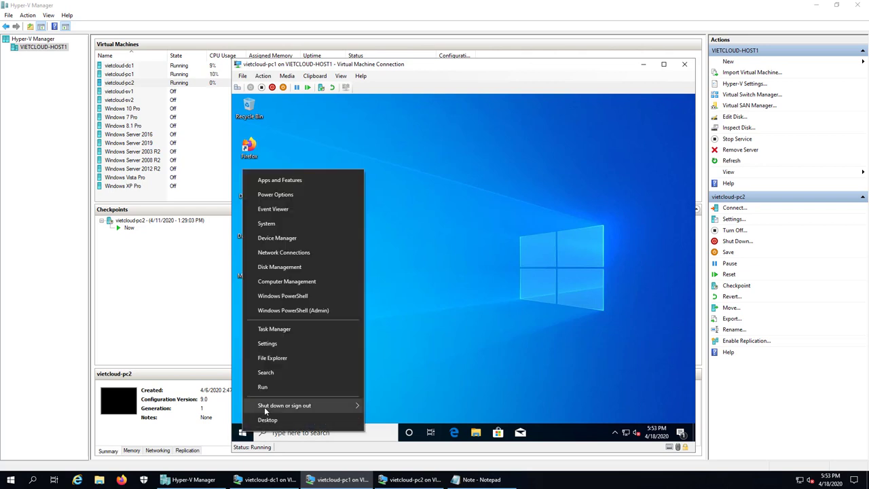
mouse_move(353, 411)
left_click(387, 374)
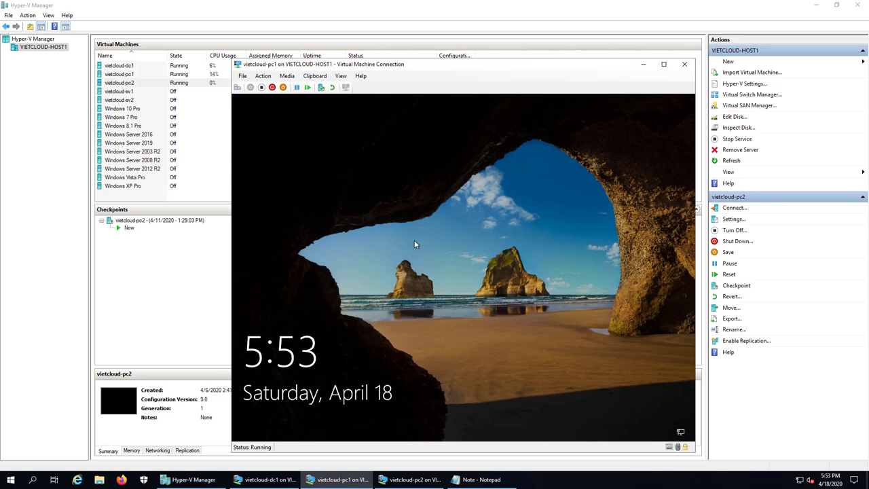
left_click(443, 224)
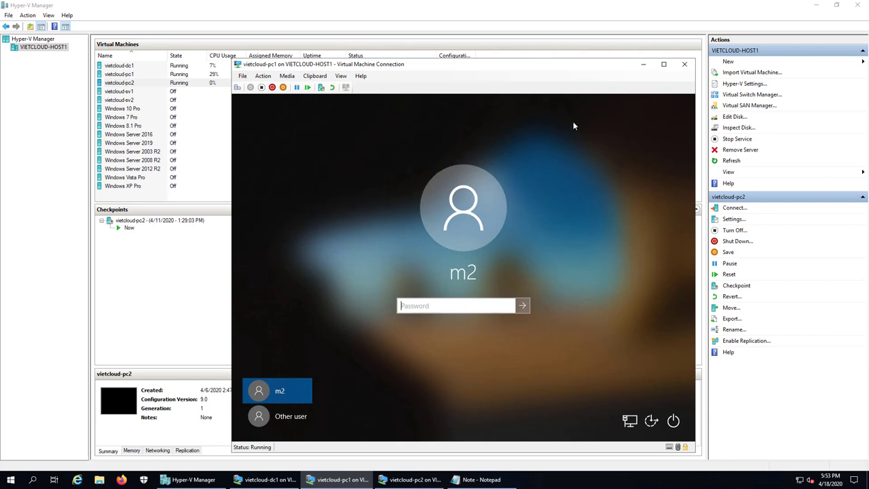
Close the vietcloud-pc1 console and bring the vietcloud-pc2 console to the front.
left_click(685, 65)
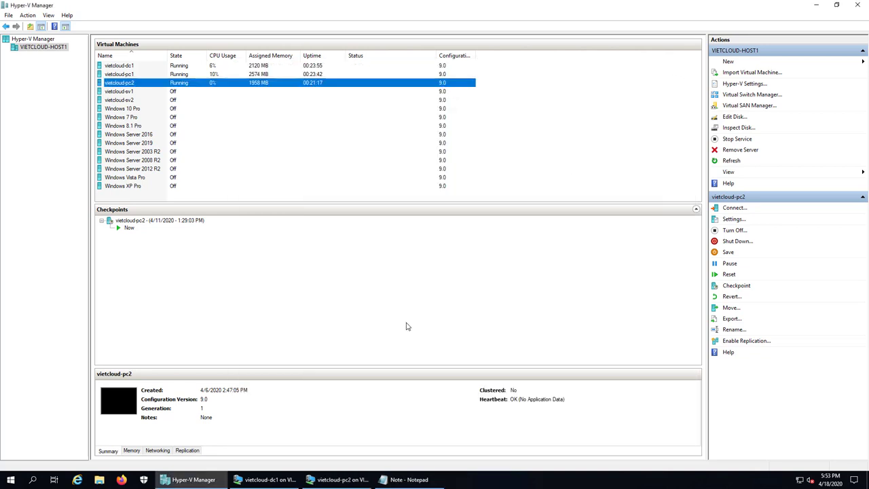
left_click(352, 481)
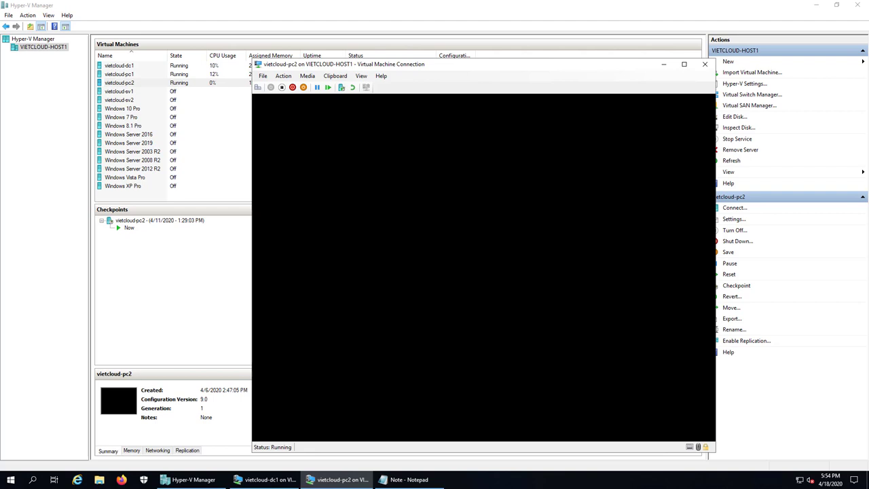
left_click(663, 63)
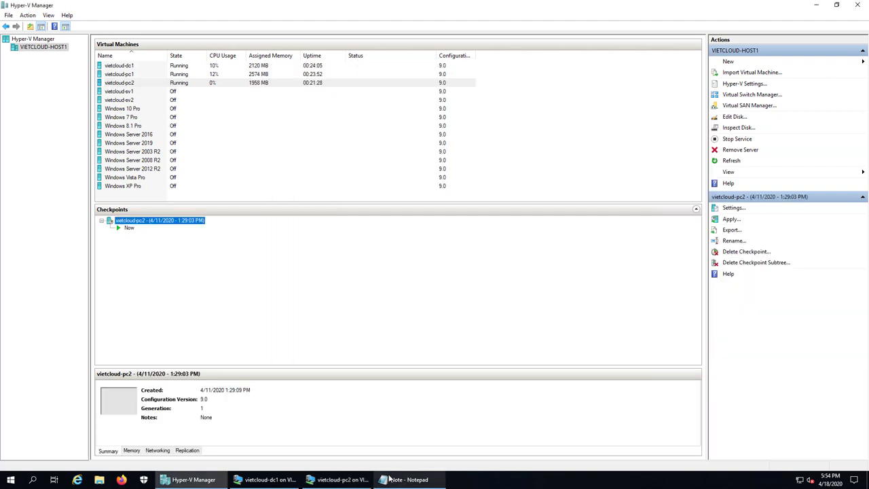
left_click(340, 479)
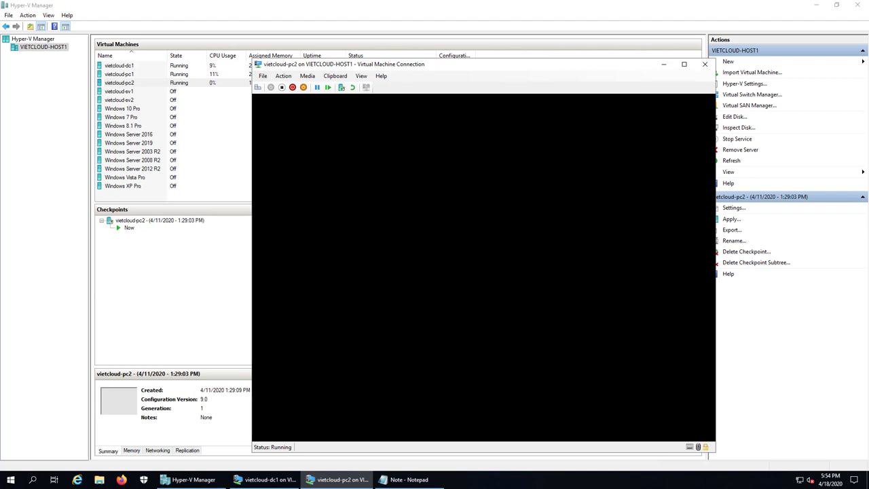
View the host's Task Manager performance graphs and Resource Monitor, then close both.
right_click(498, 483)
left_click(517, 436)
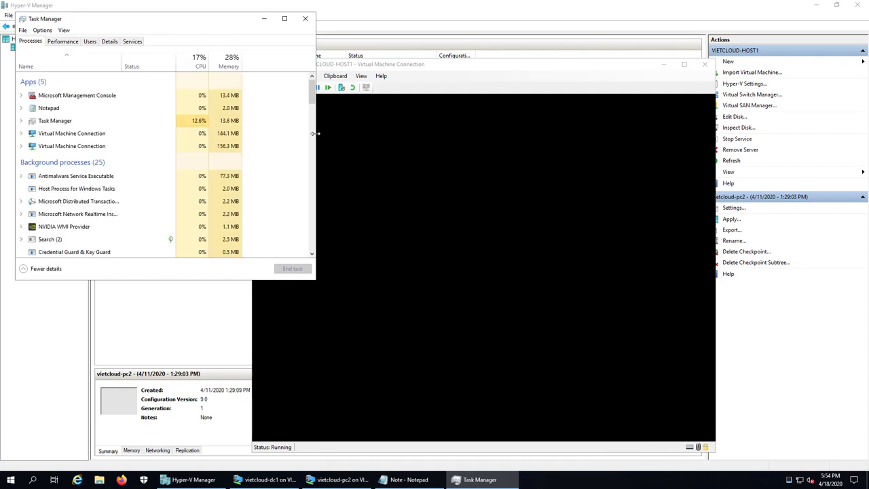
left_click(64, 42)
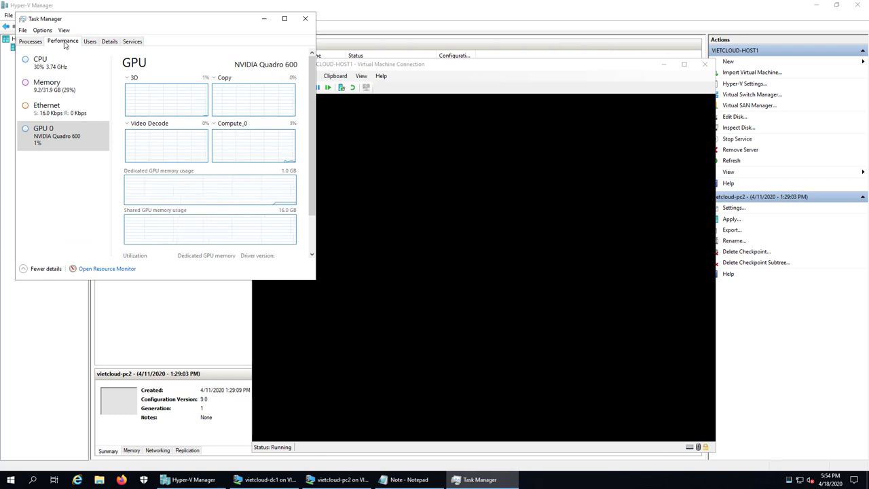
left_click(113, 269)
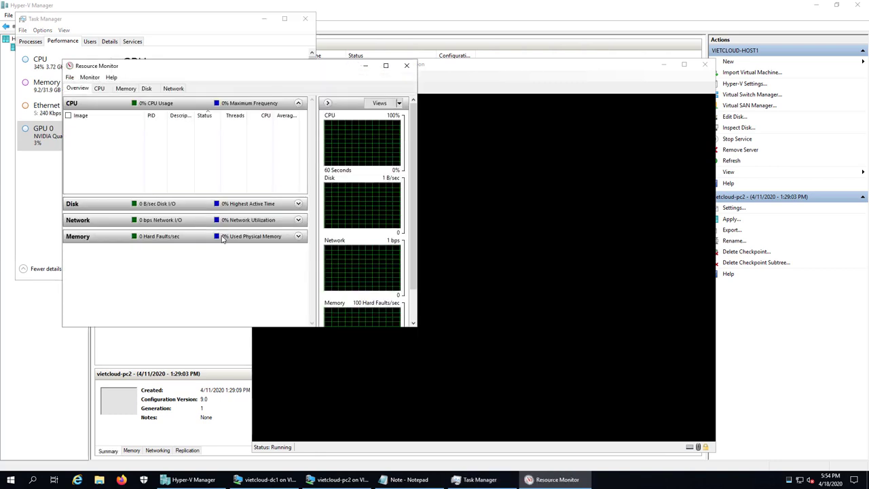
left_click(407, 66)
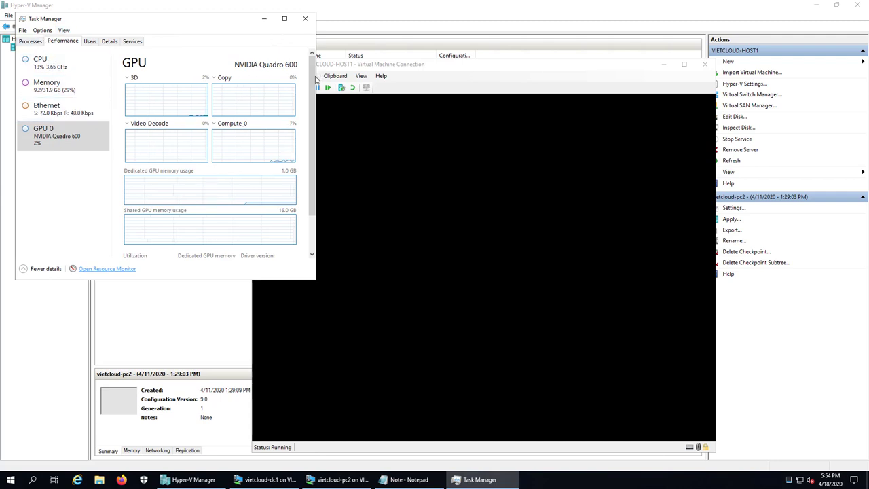
scroll(314, 80, "down", 2)
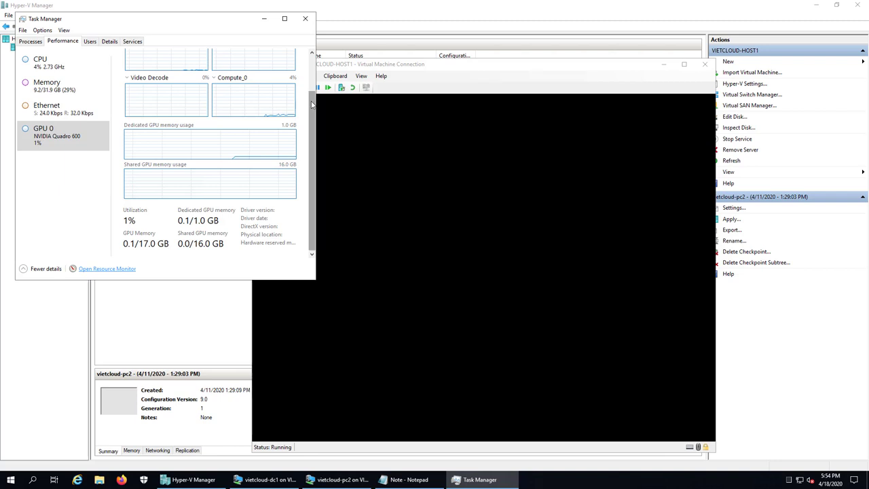
left_click_drag(314, 104, 309, 50)
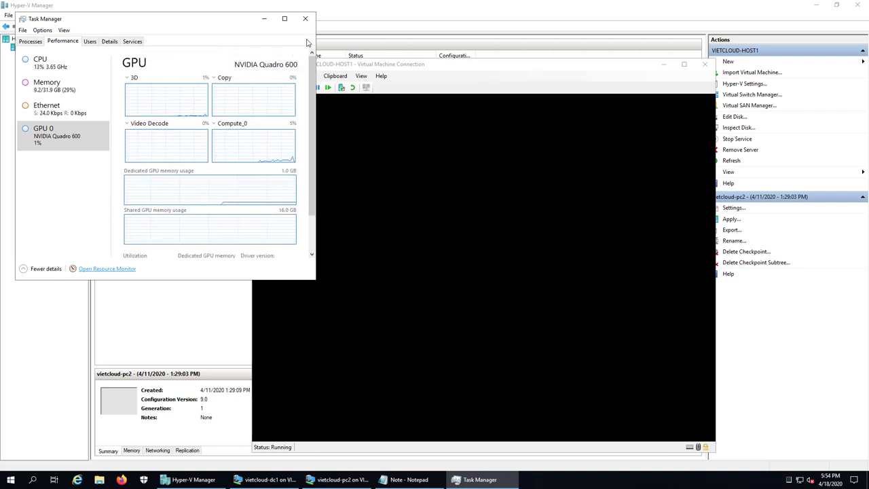
left_click(305, 18)
Sign in to vietcloud-pc2 as other user m1 with the account password.
left_click(439, 229)
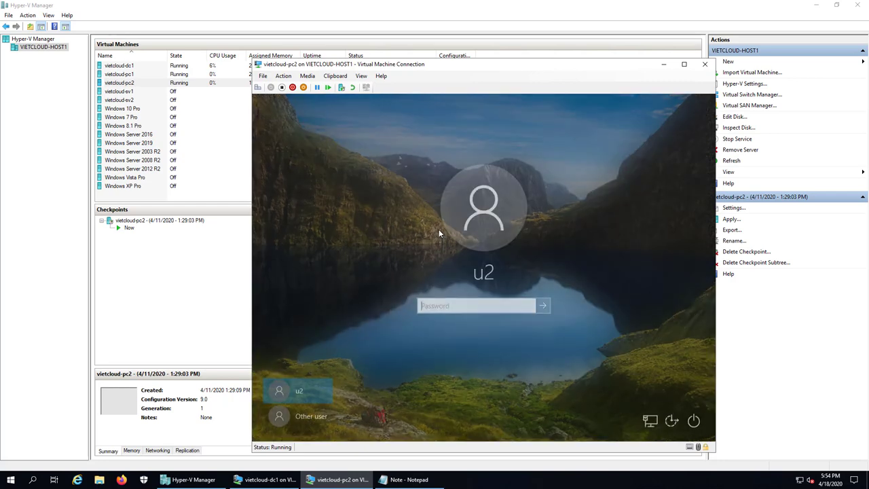
left_click(311, 416)
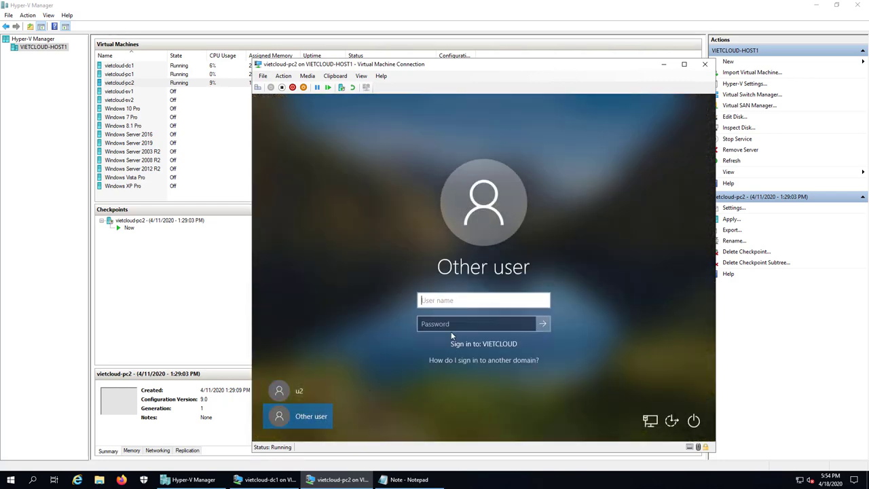
type("m1")
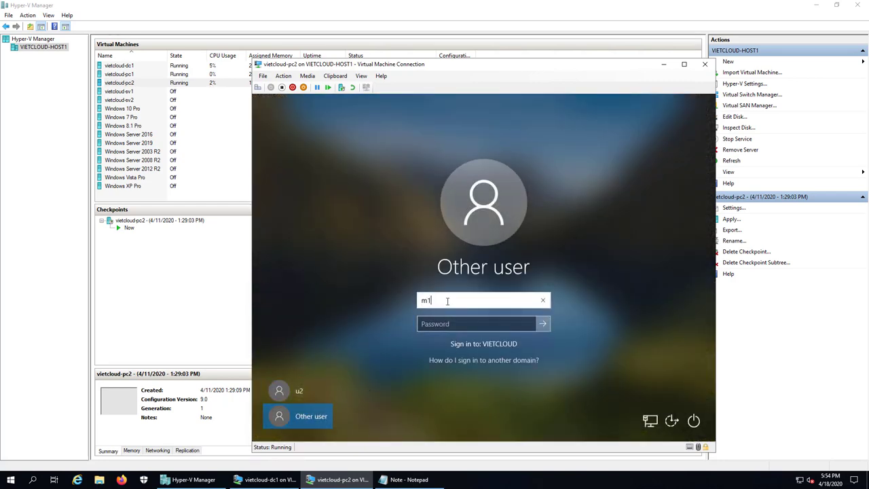
left_click(447, 324)
type("12")
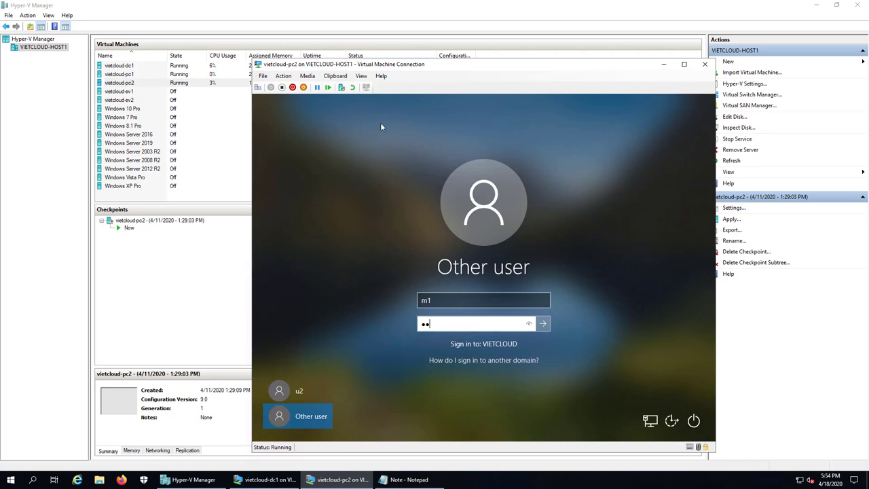
left_click(547, 326)
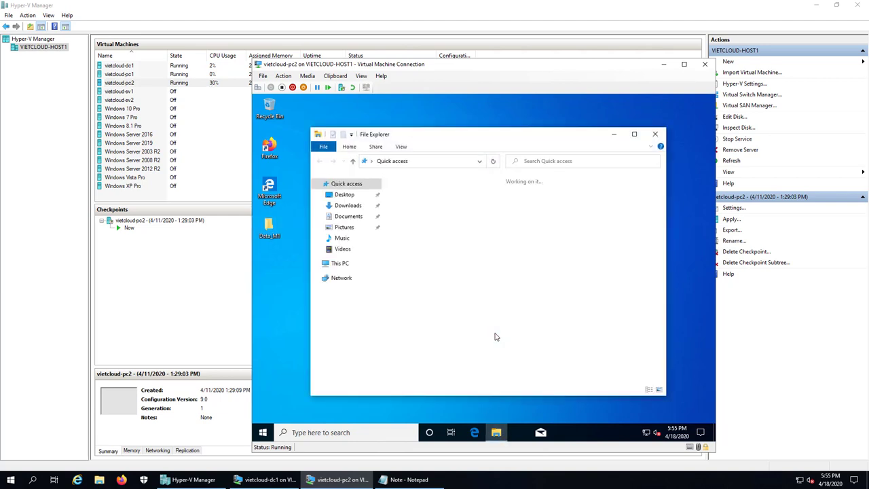
Check m1's Z: home drive, close File Explorer, and sign m1 out of vietcloud-pc2.
left_click(333, 263)
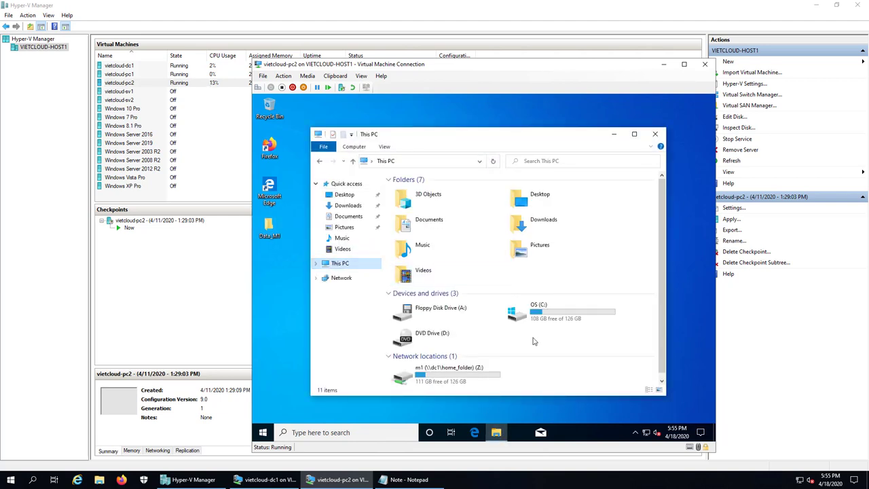
double_click(463, 372)
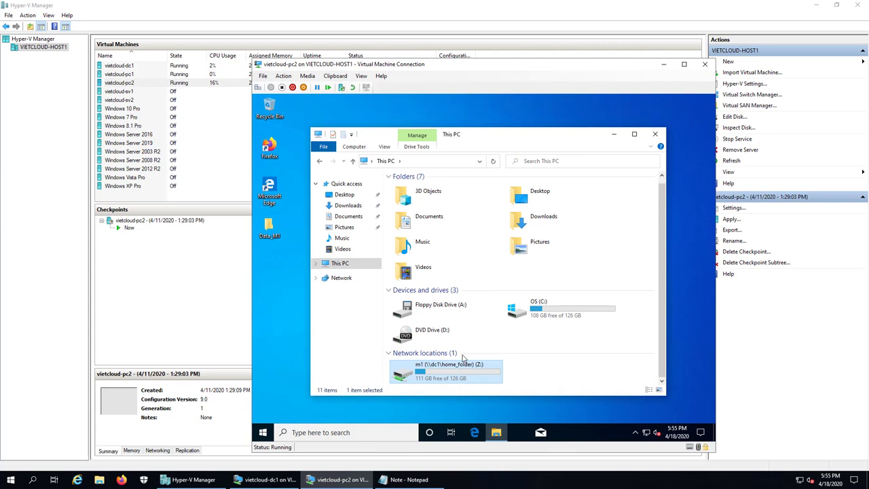
left_click(319, 161)
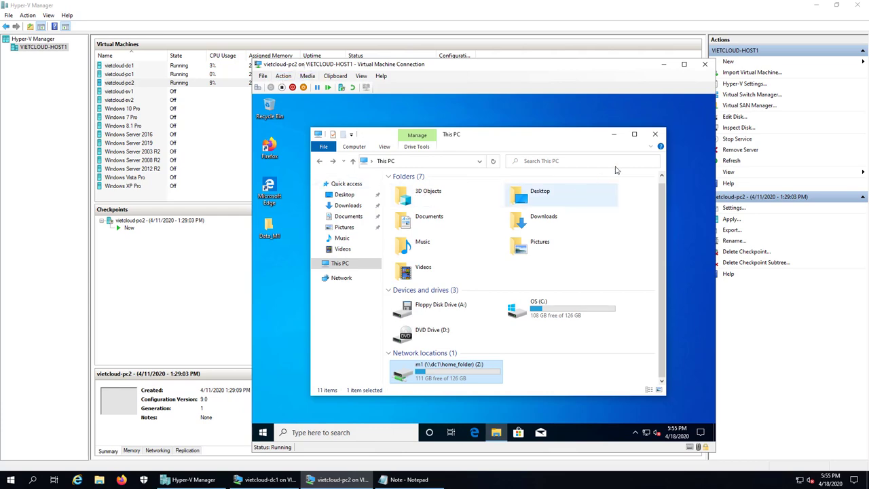
left_click(655, 134)
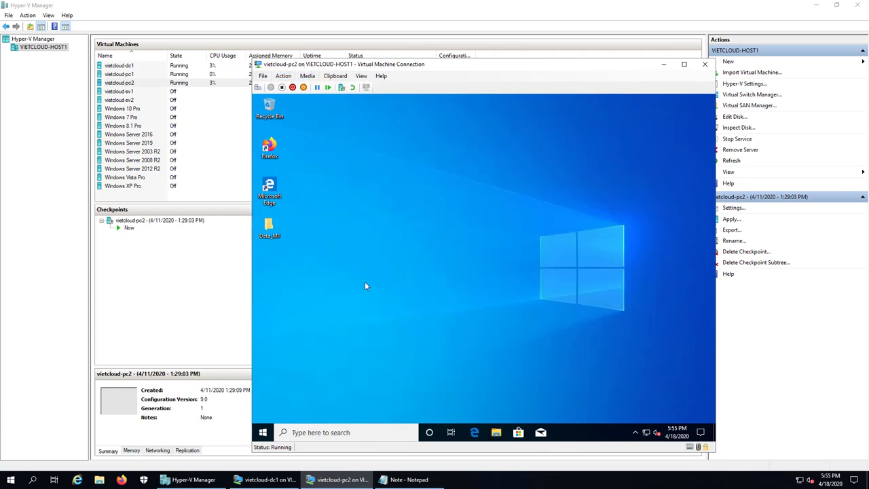
right_click(262, 432)
mouse_move(313, 411)
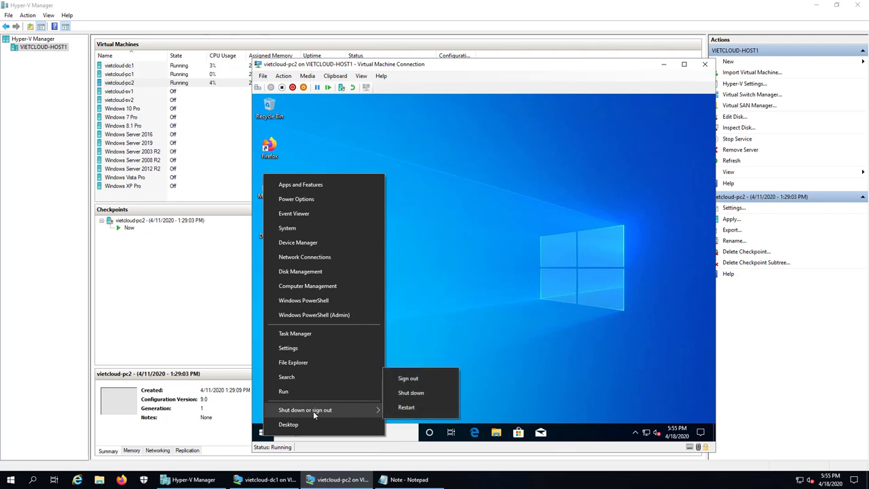
left_click(413, 377)
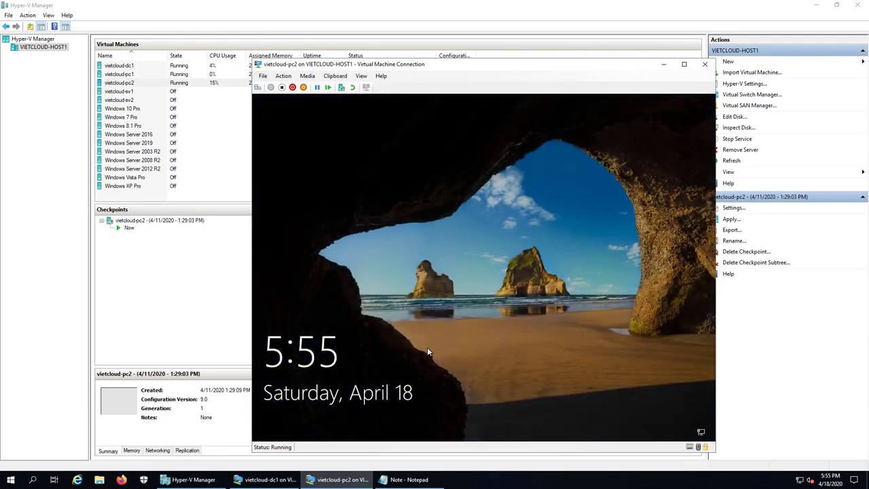
Sign in to vietcloud-pc2 as other user m2, then move its console window right.
left_click(427, 347)
left_click(296, 421)
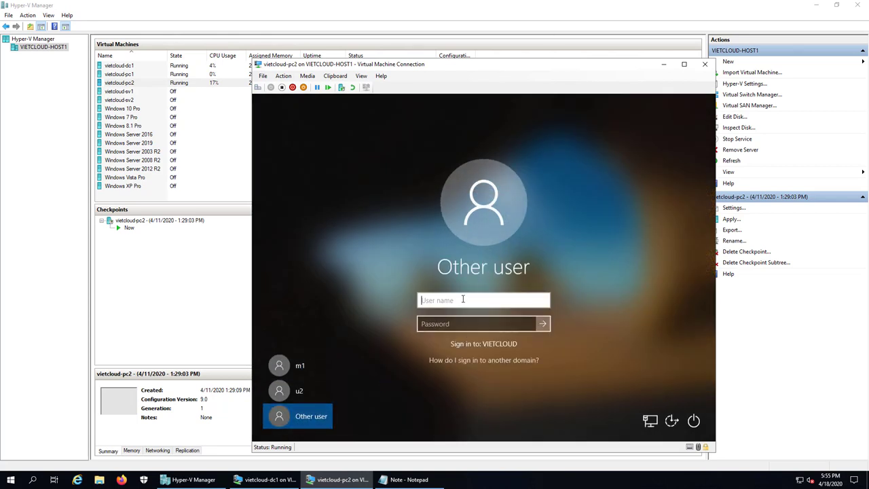
type("m2")
key("Tab")
type("P")
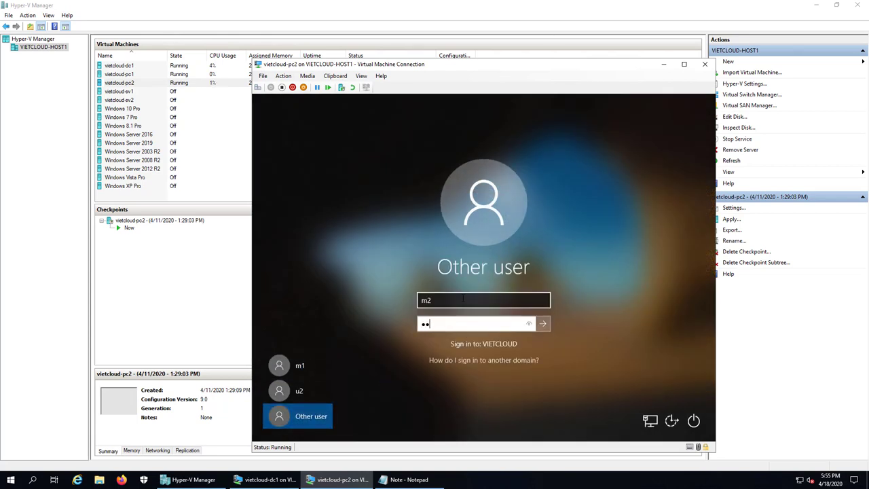
key("Return")
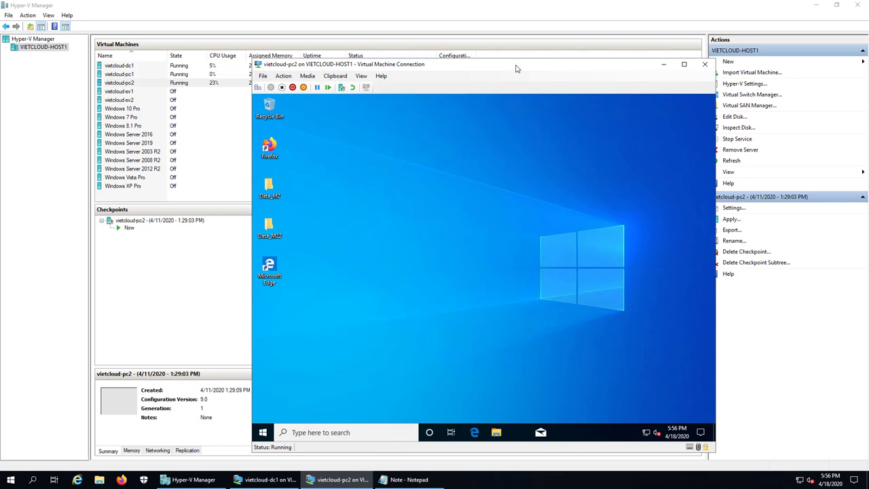
left_click_drag(526, 68, 676, 55)
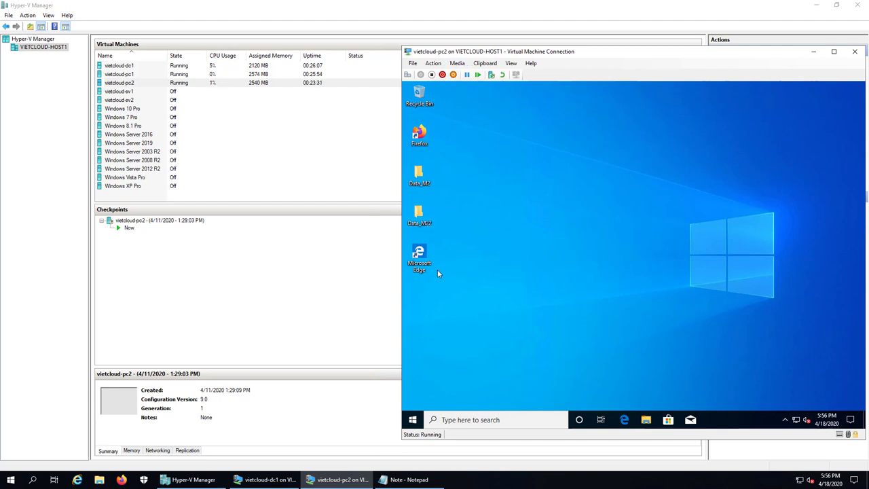
Connect to vietcloud-pc1 and sign in with m2's password.
left_click(126, 75)
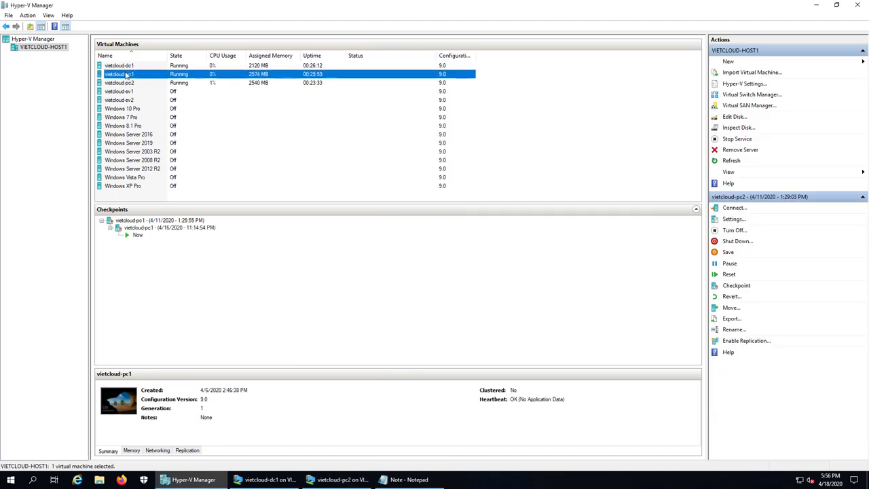
double_click(126, 75)
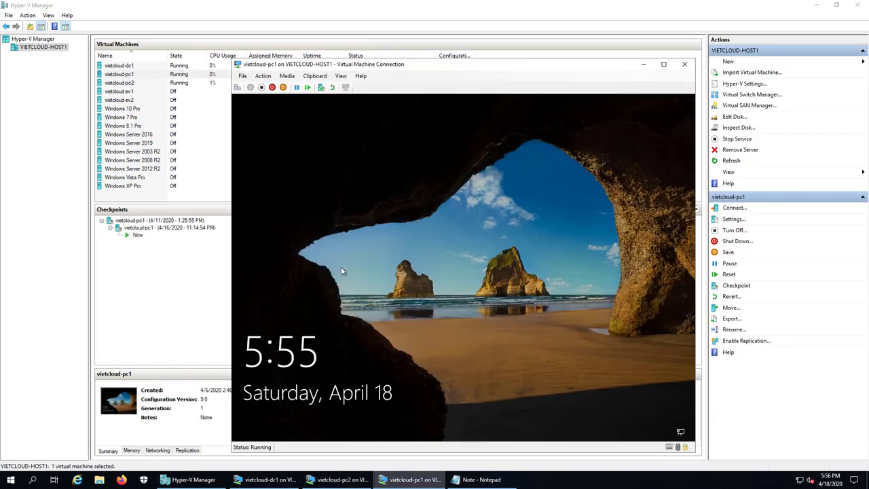
left_click(341, 270)
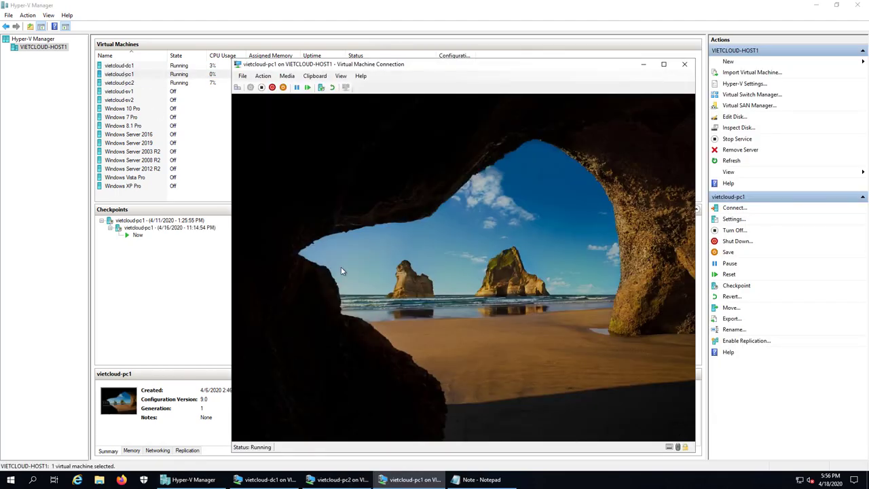
type("******")
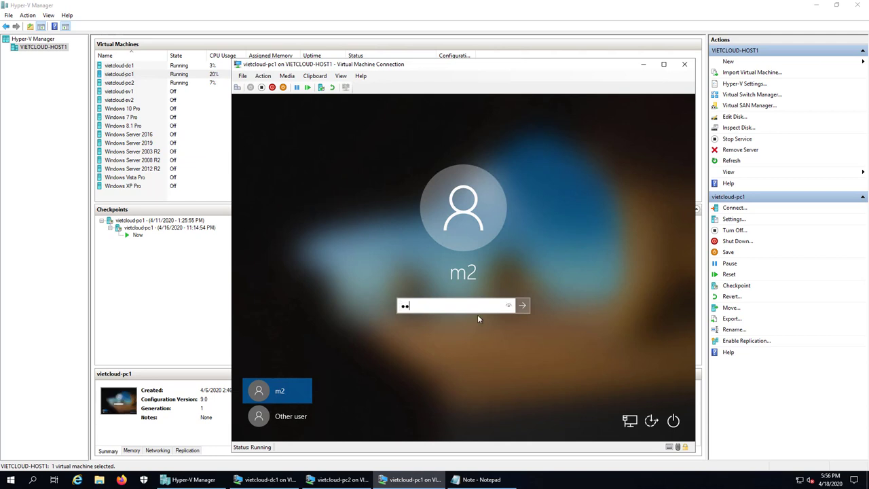
key("Return")
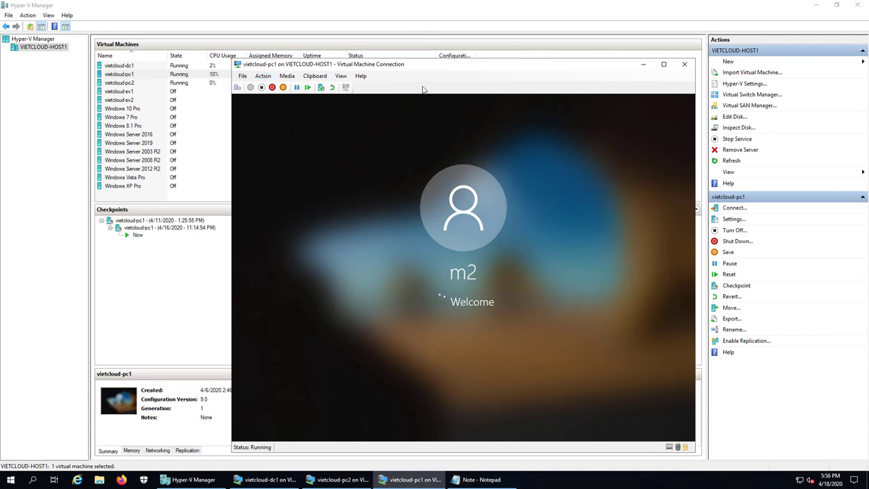
Arrange the pc1 and pc2 console windows side by side, pc1 left, pc2 right.
left_click_drag(453, 66, 222, 70)
left_click(394, 481)
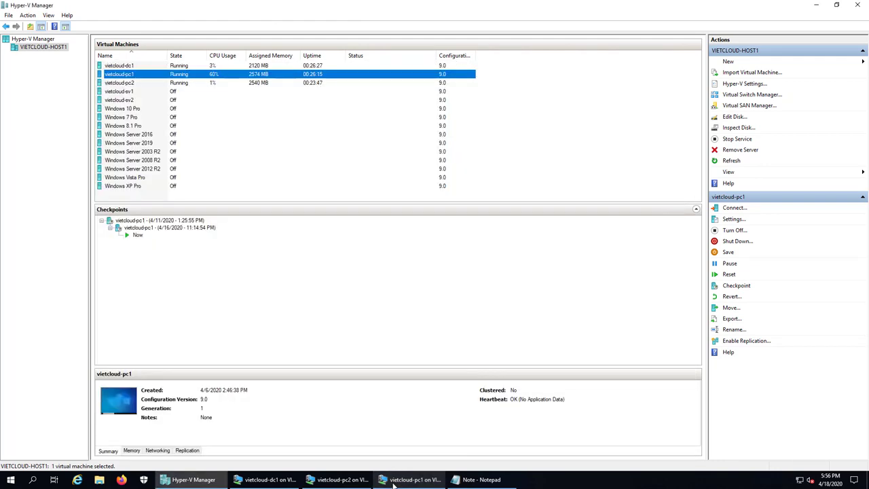
left_click(401, 479)
left_click(339, 479)
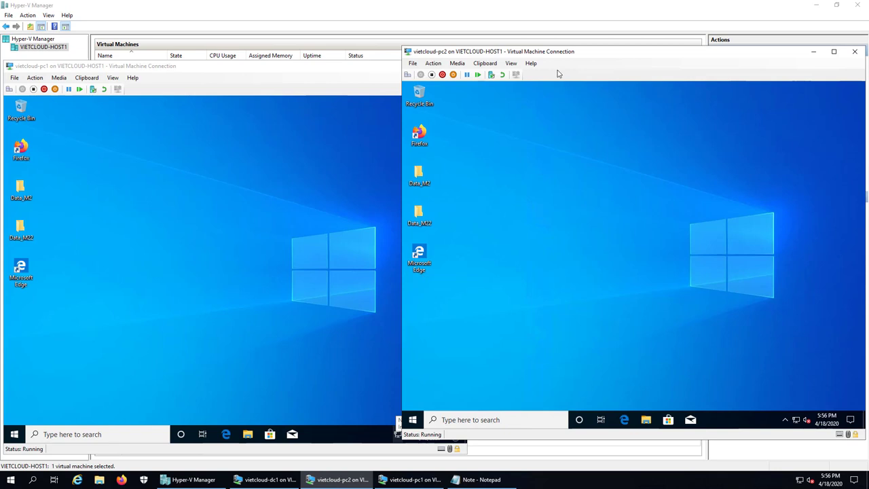
left_click_drag(577, 54, 588, 53)
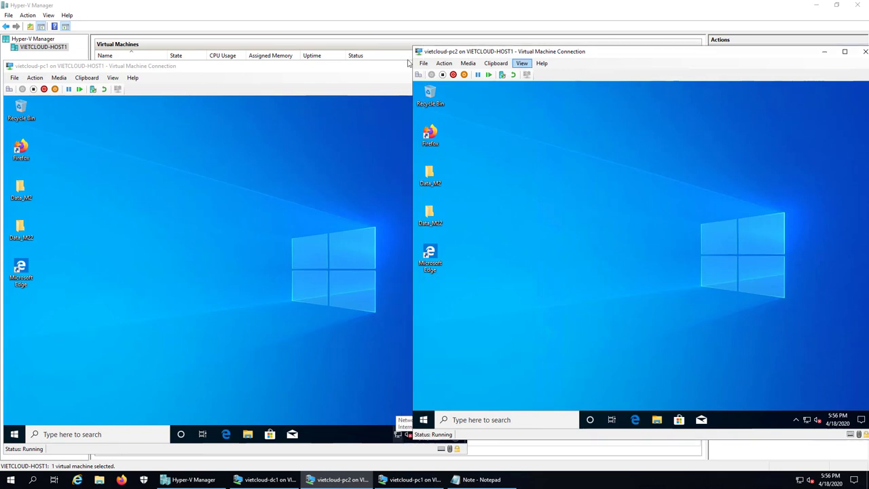
left_click(178, 77)
left_click_drag(324, 71, 355, 69)
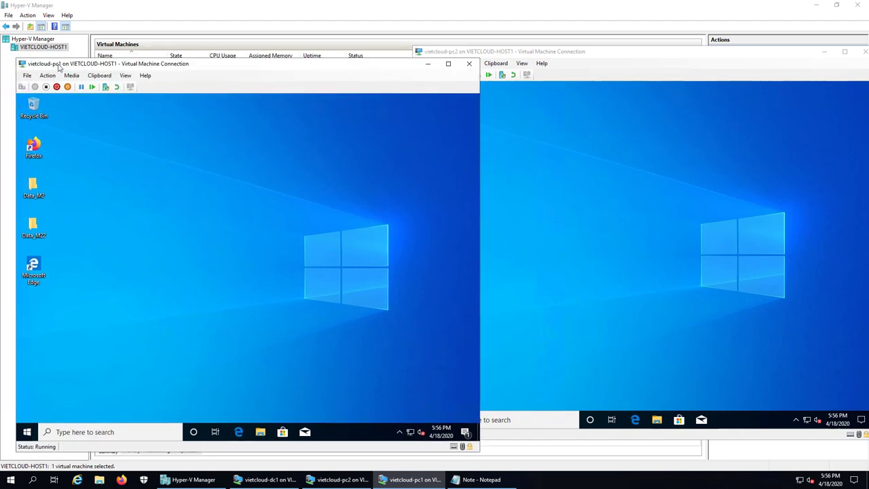
left_click(615, 259)
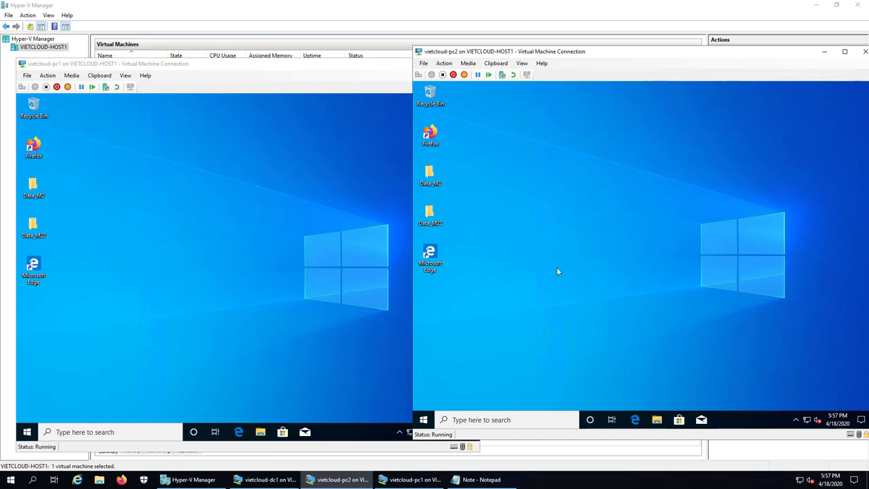
On dc1, open C:\Profiles, try entering m1.V6 and m2.V6, cancel access, then show the checklist.
left_click(265, 479)
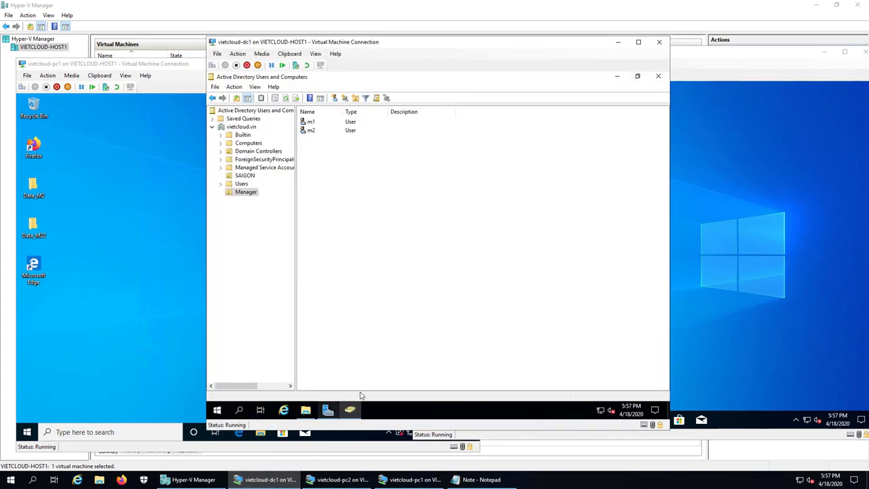
left_click(617, 76)
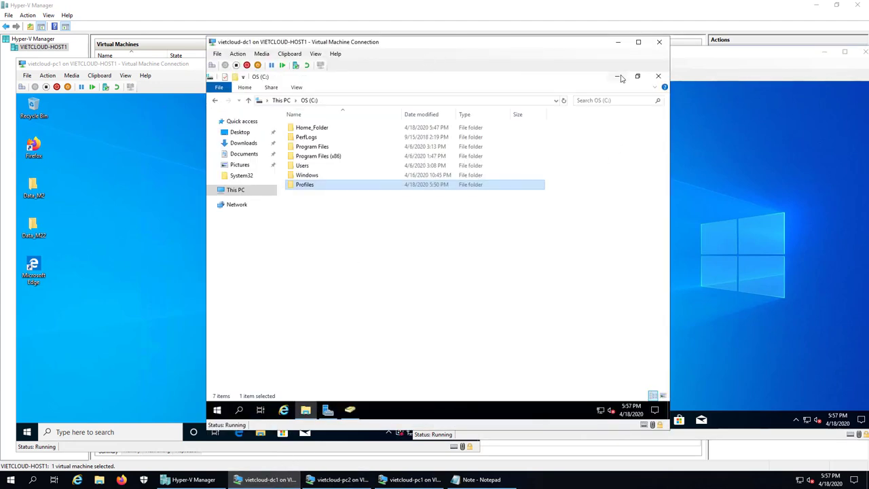
double_click(314, 189)
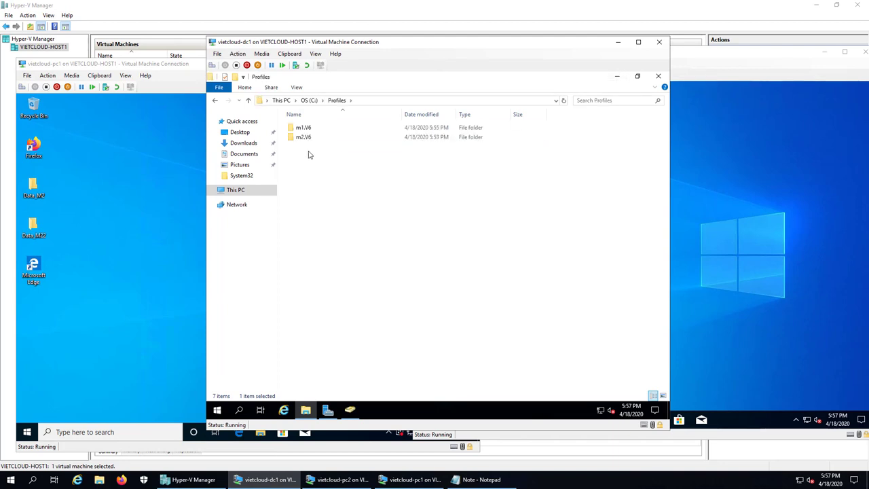
left_click(304, 127)
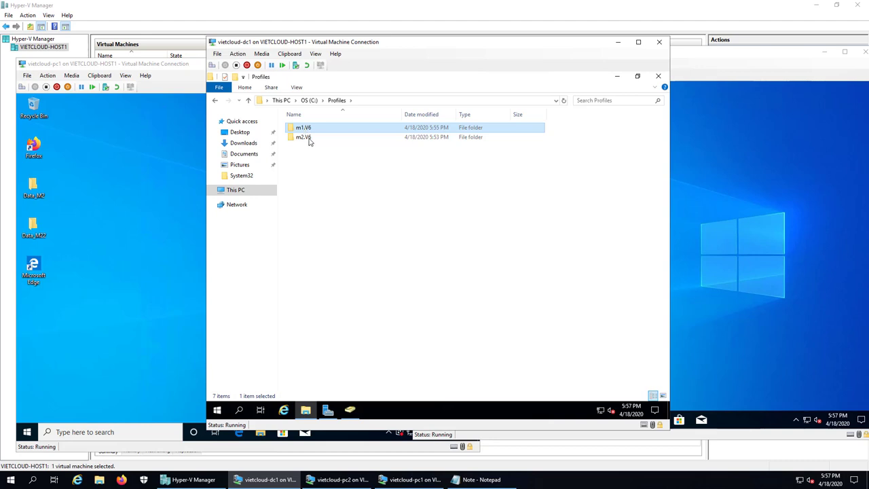
double_click(308, 137)
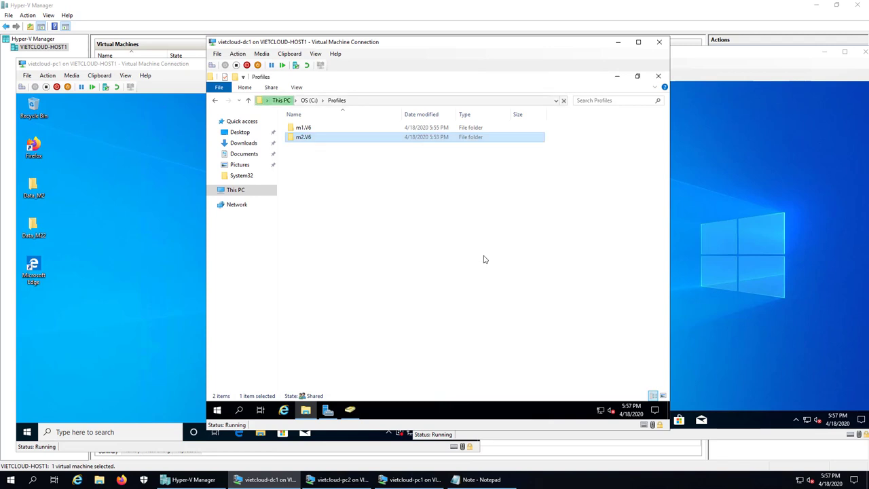
double_click(304, 128)
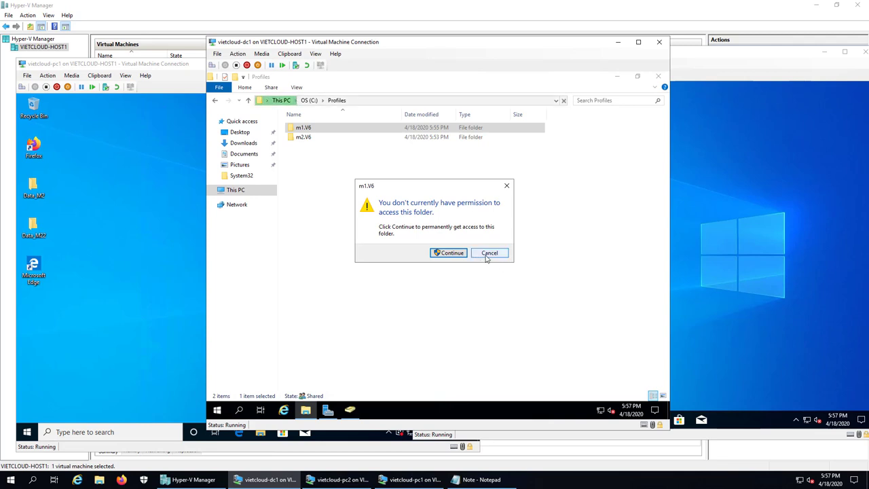
left_click(488, 254)
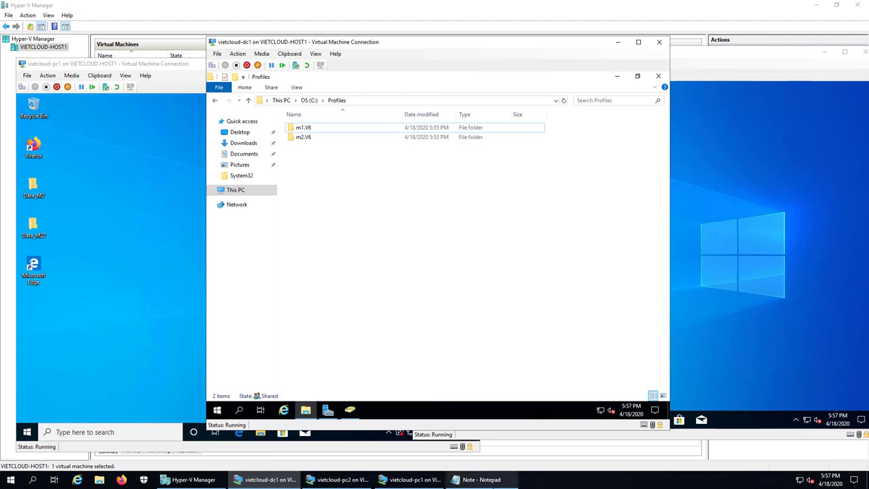
left_click(482, 479)
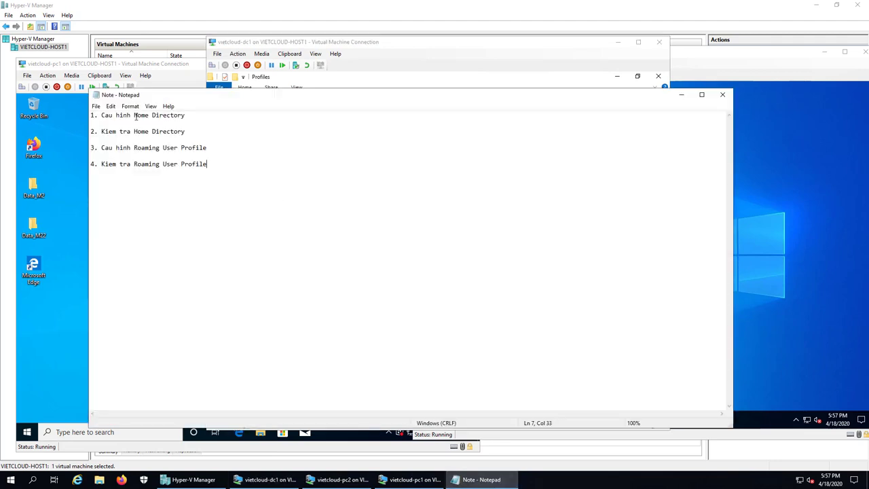
Highlight 'Home Directory' on the checklist's first line, then minimize Notepad.
left_click_drag(134, 116, 191, 122)
left_click(202, 118)
left_click(681, 94)
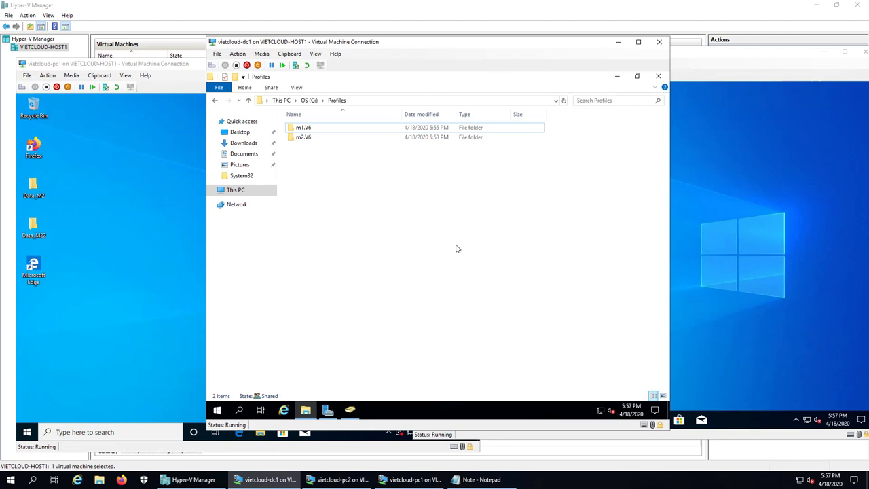